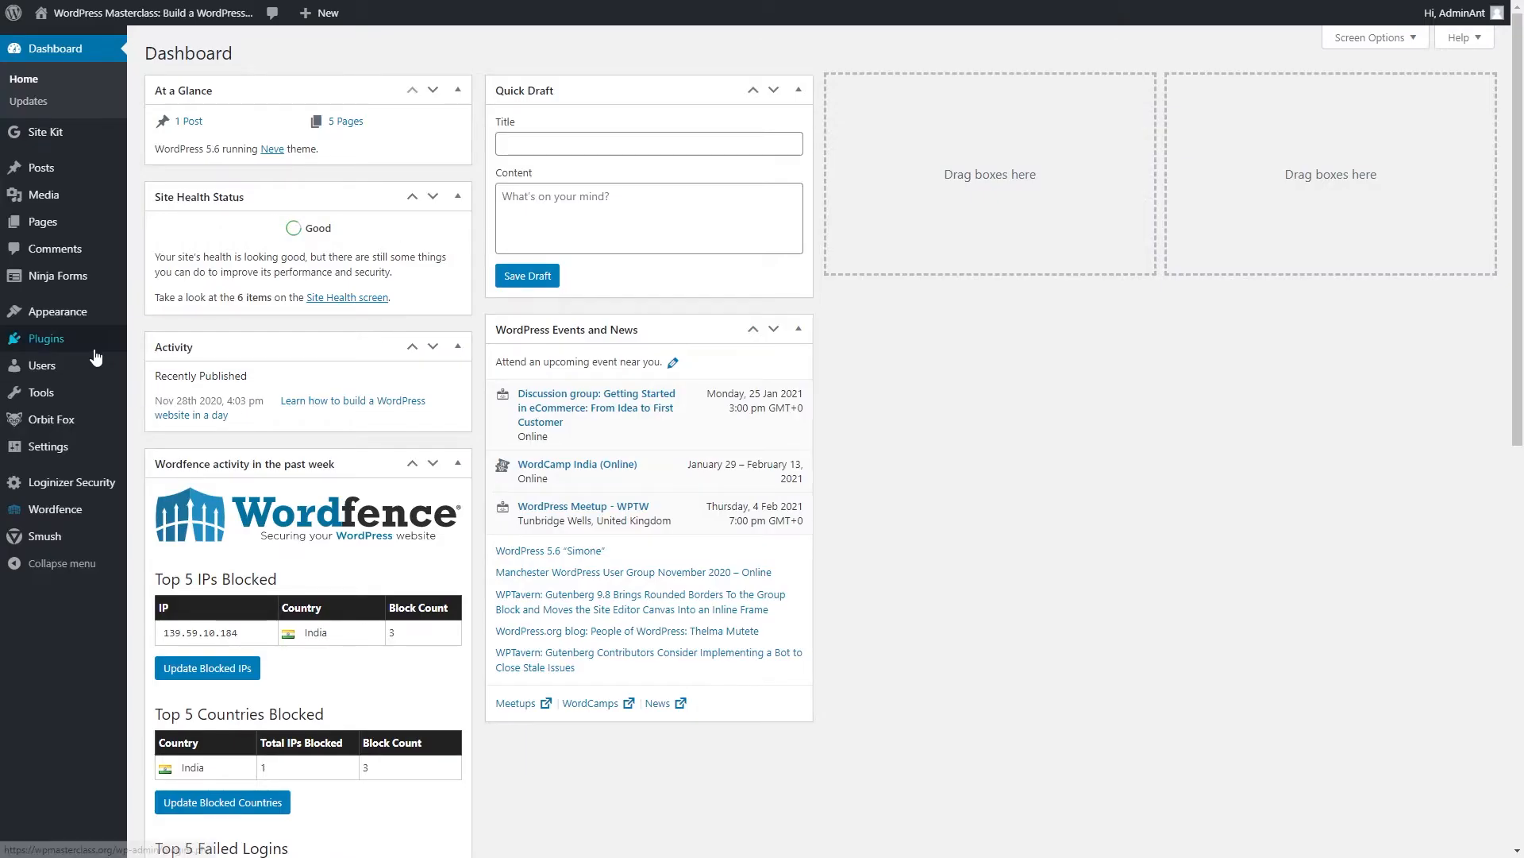
Go to the Add New page under Plugins in the Dashboard sidebar.
{"action": "mouse_move", "coordinate": [81, 344]}
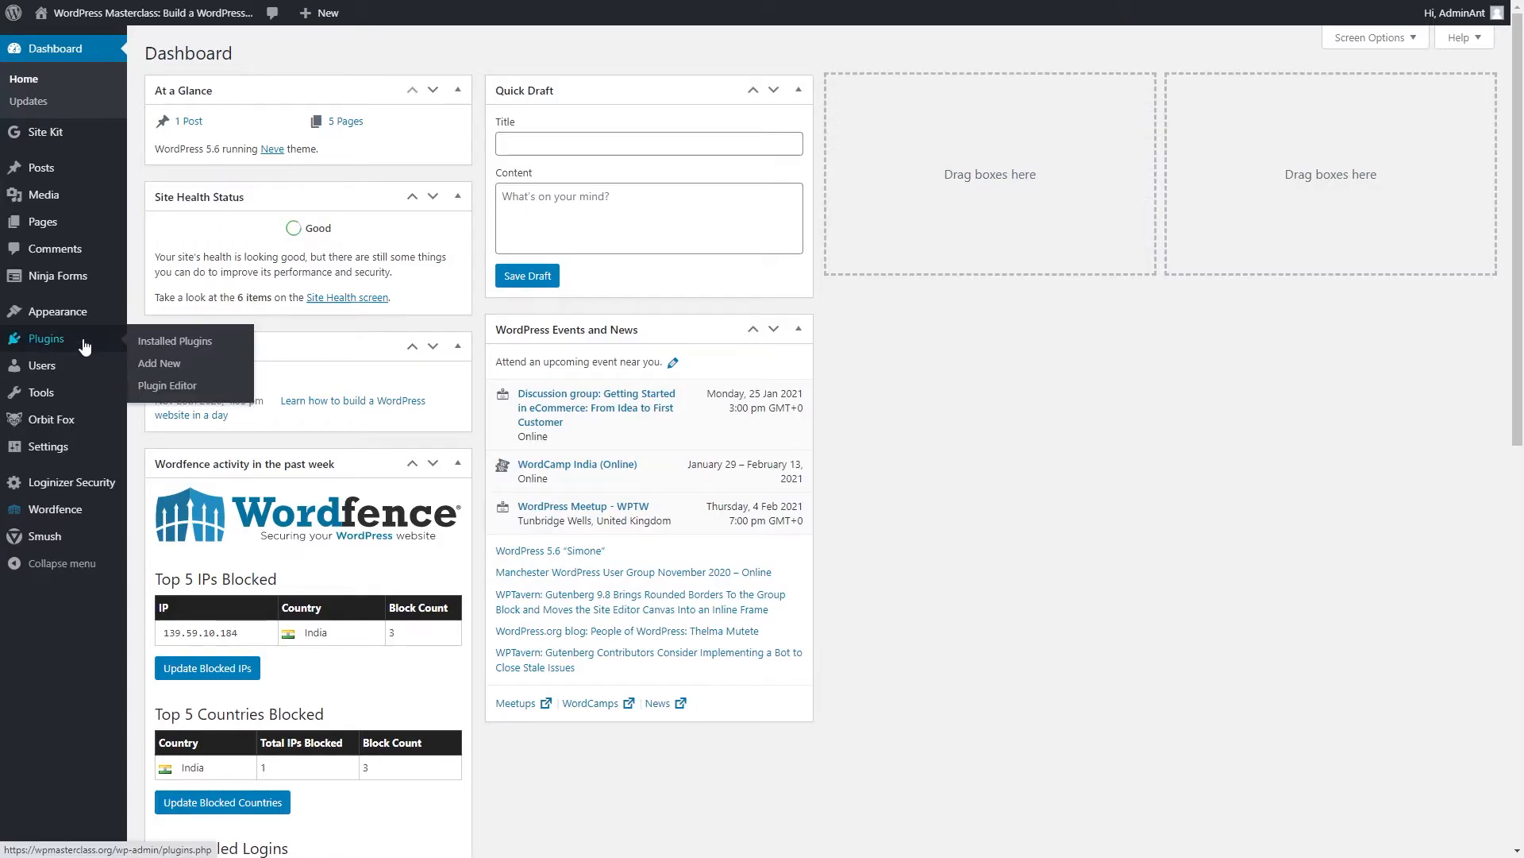
{"action": "left_click", "coordinate": [161, 368]}
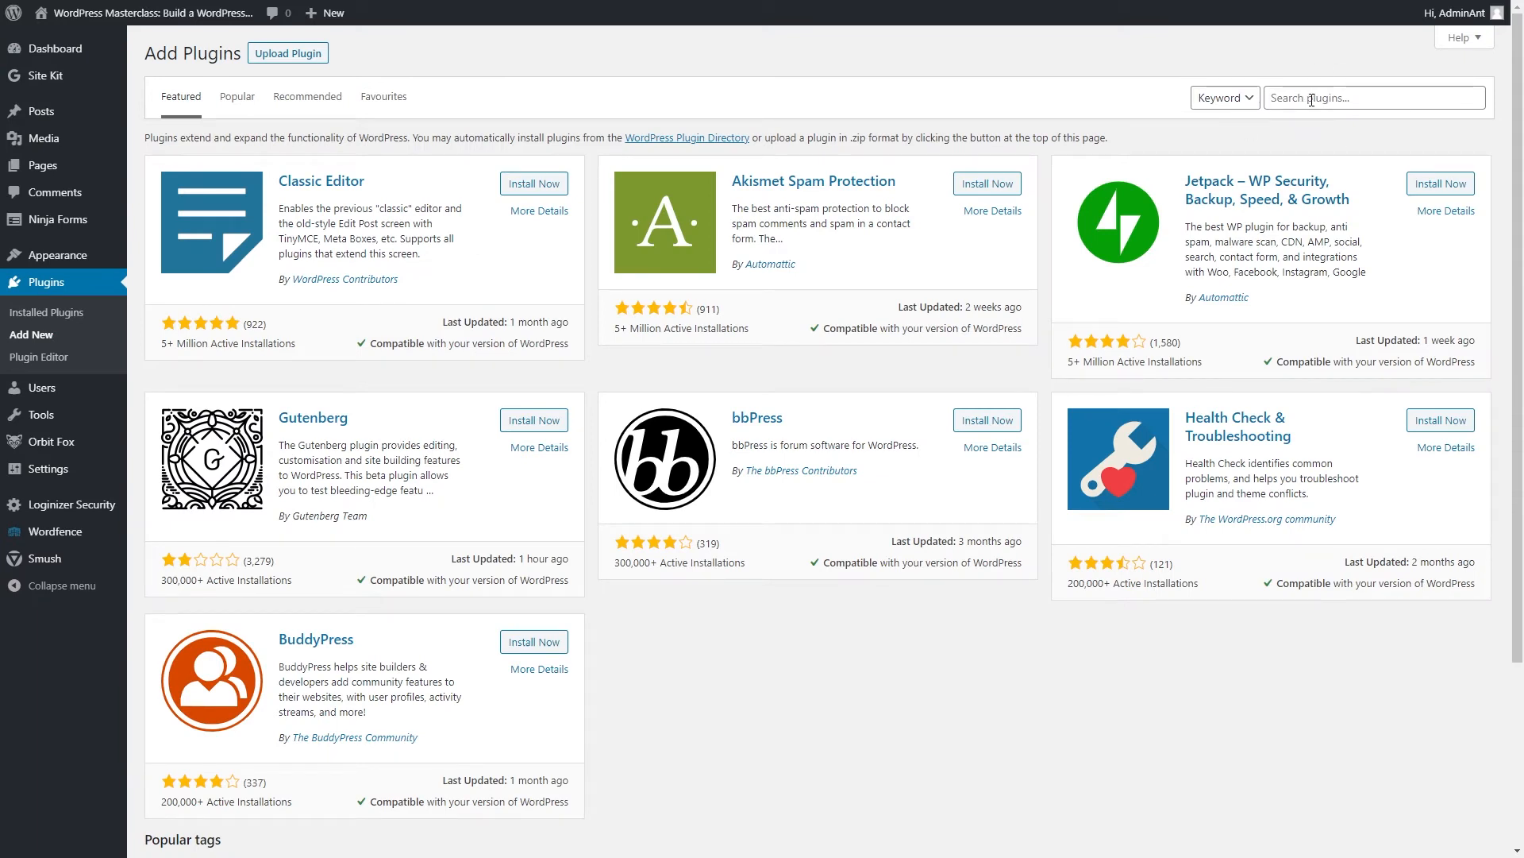
Search plugins for 'rankmath', then install and activate Rank Math – SEO Plugin.
{"action": "left_click", "coordinate": [1312, 100]}
{"action": "type", "text": "rankmath"}
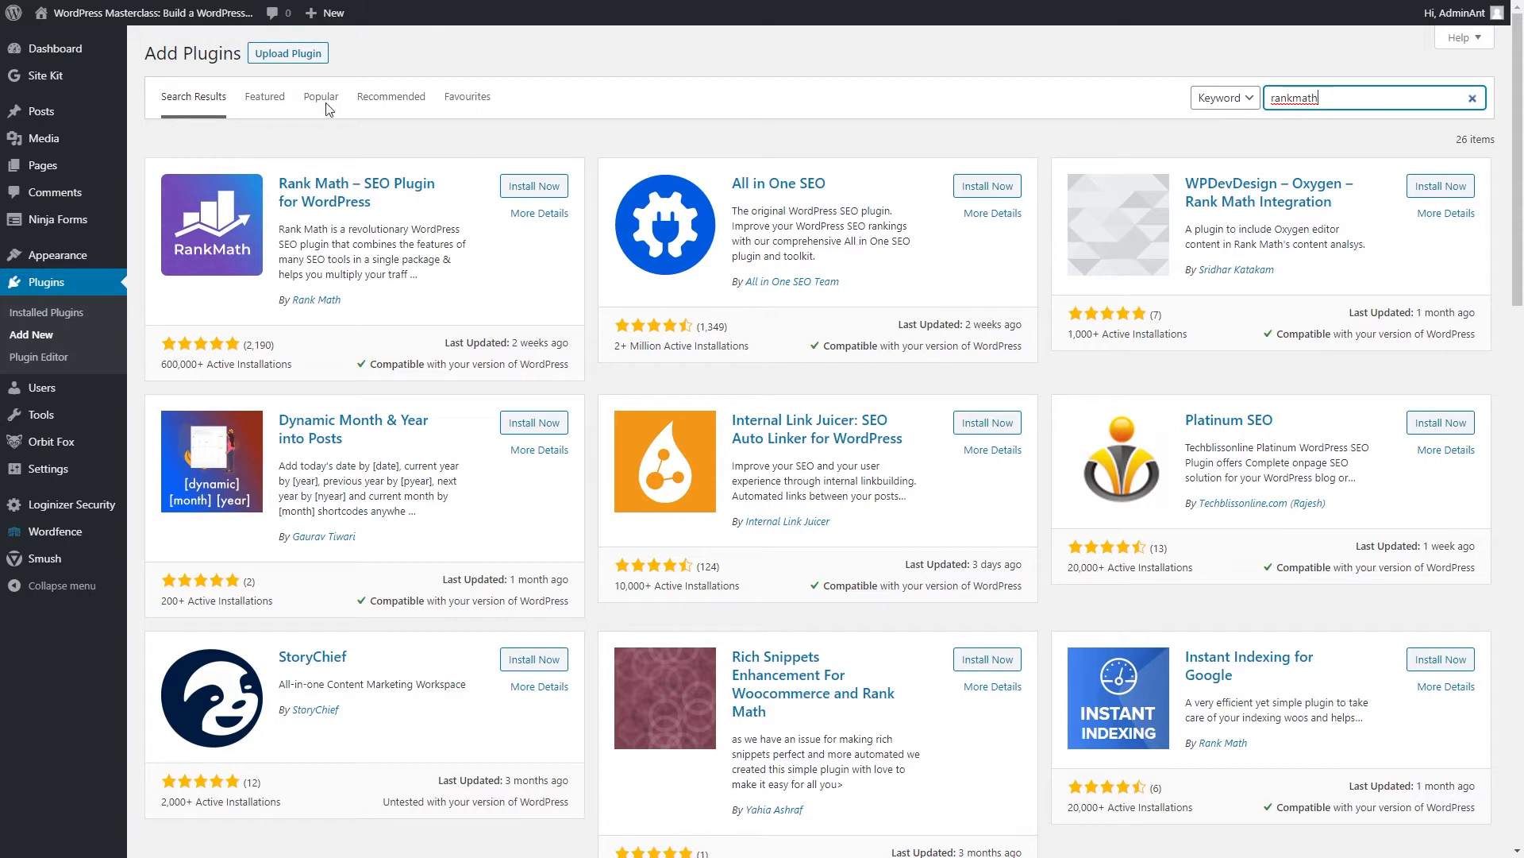
{"action": "left_click", "coordinate": [533, 187]}
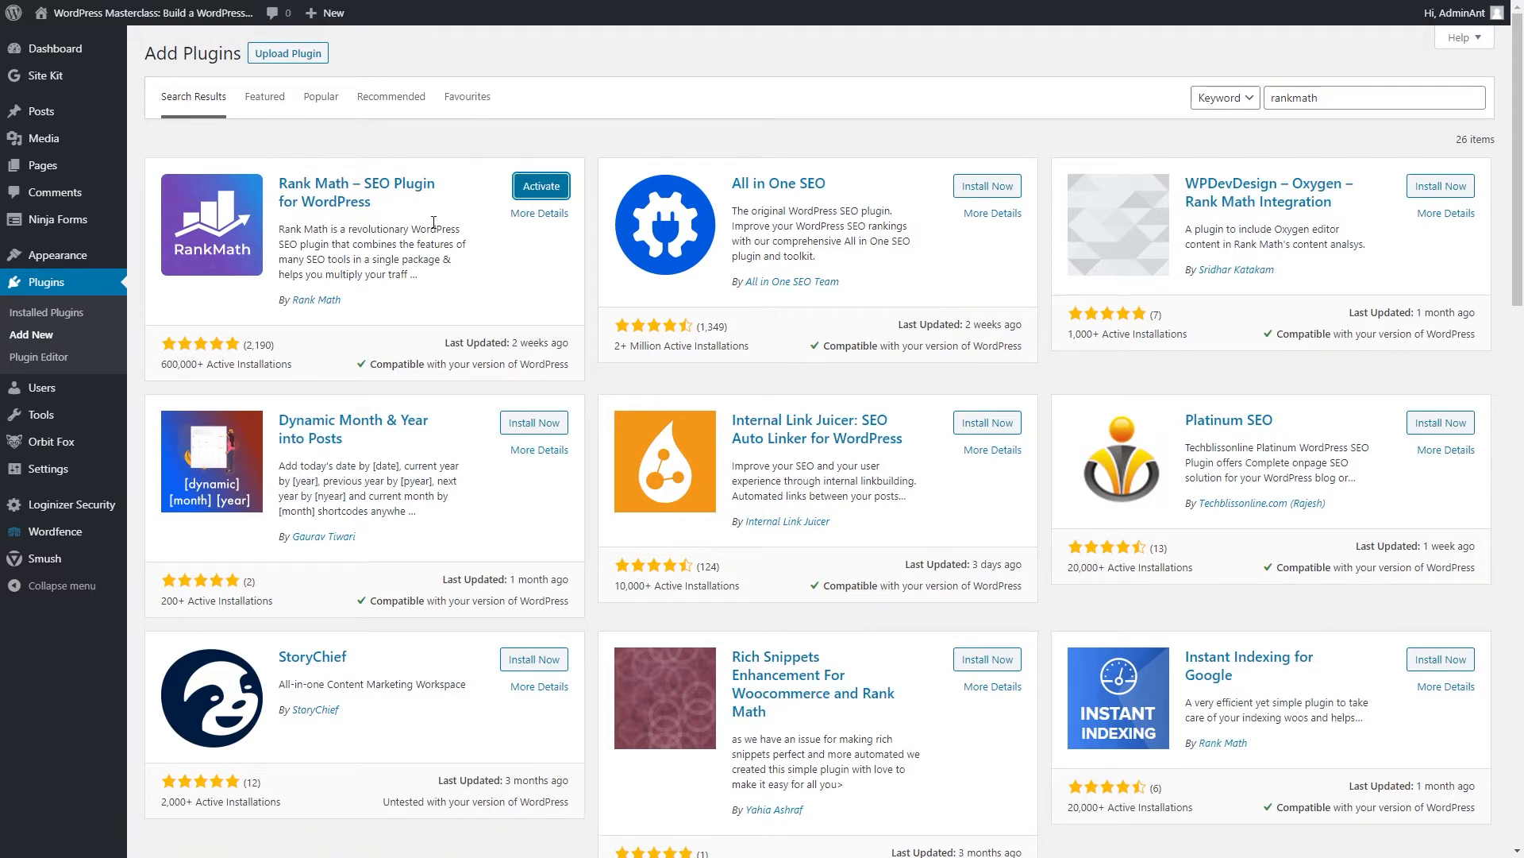
{"action": "left_click", "coordinate": [537, 189]}
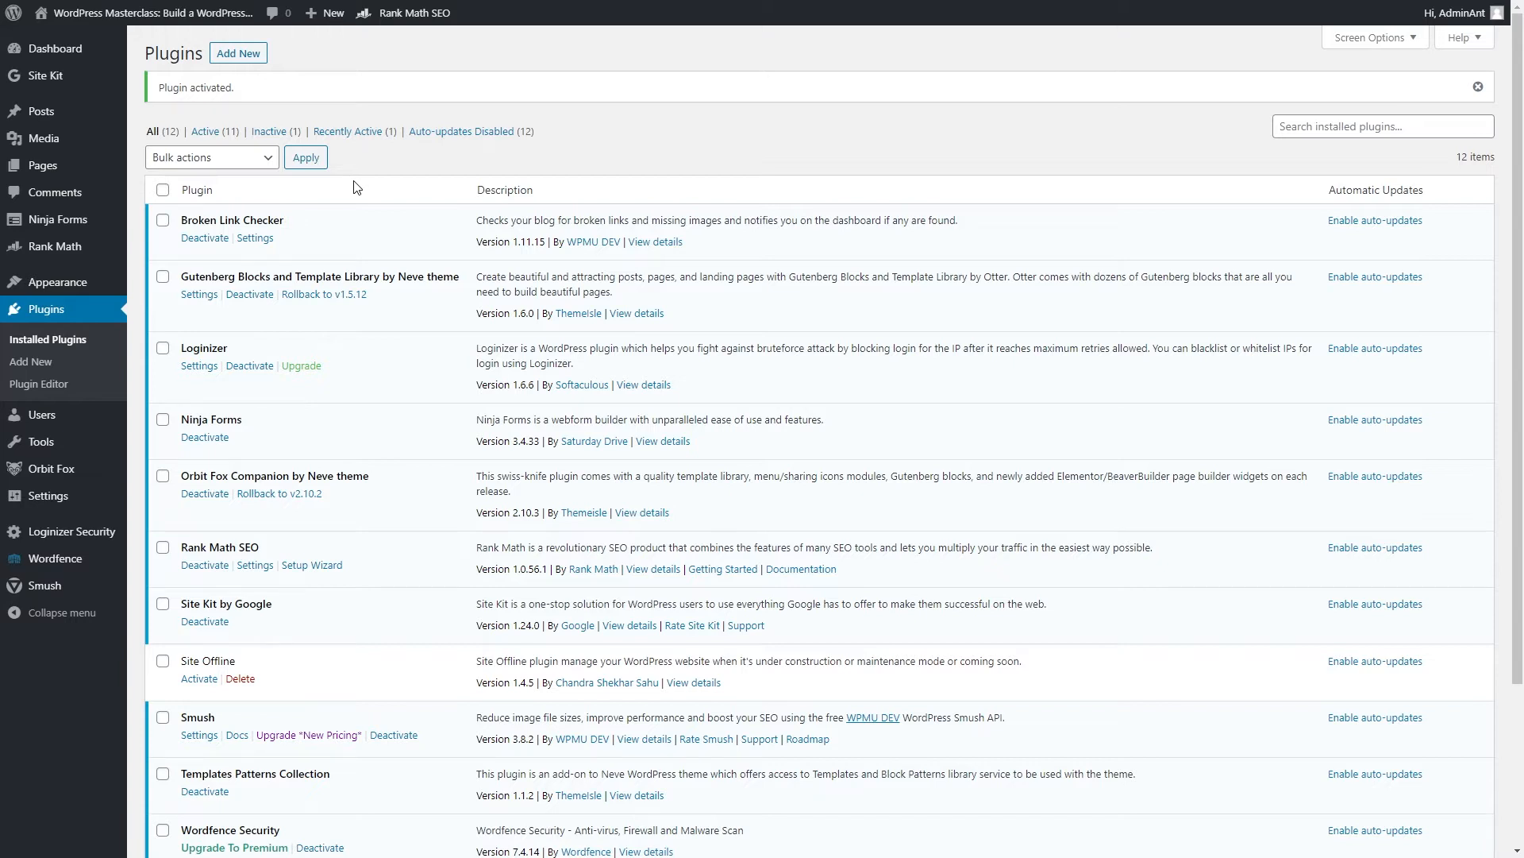
Open the Rank Math modules dashboard and launch its Setup Wizard.
{"action": "mouse_move", "coordinate": [60, 248]}
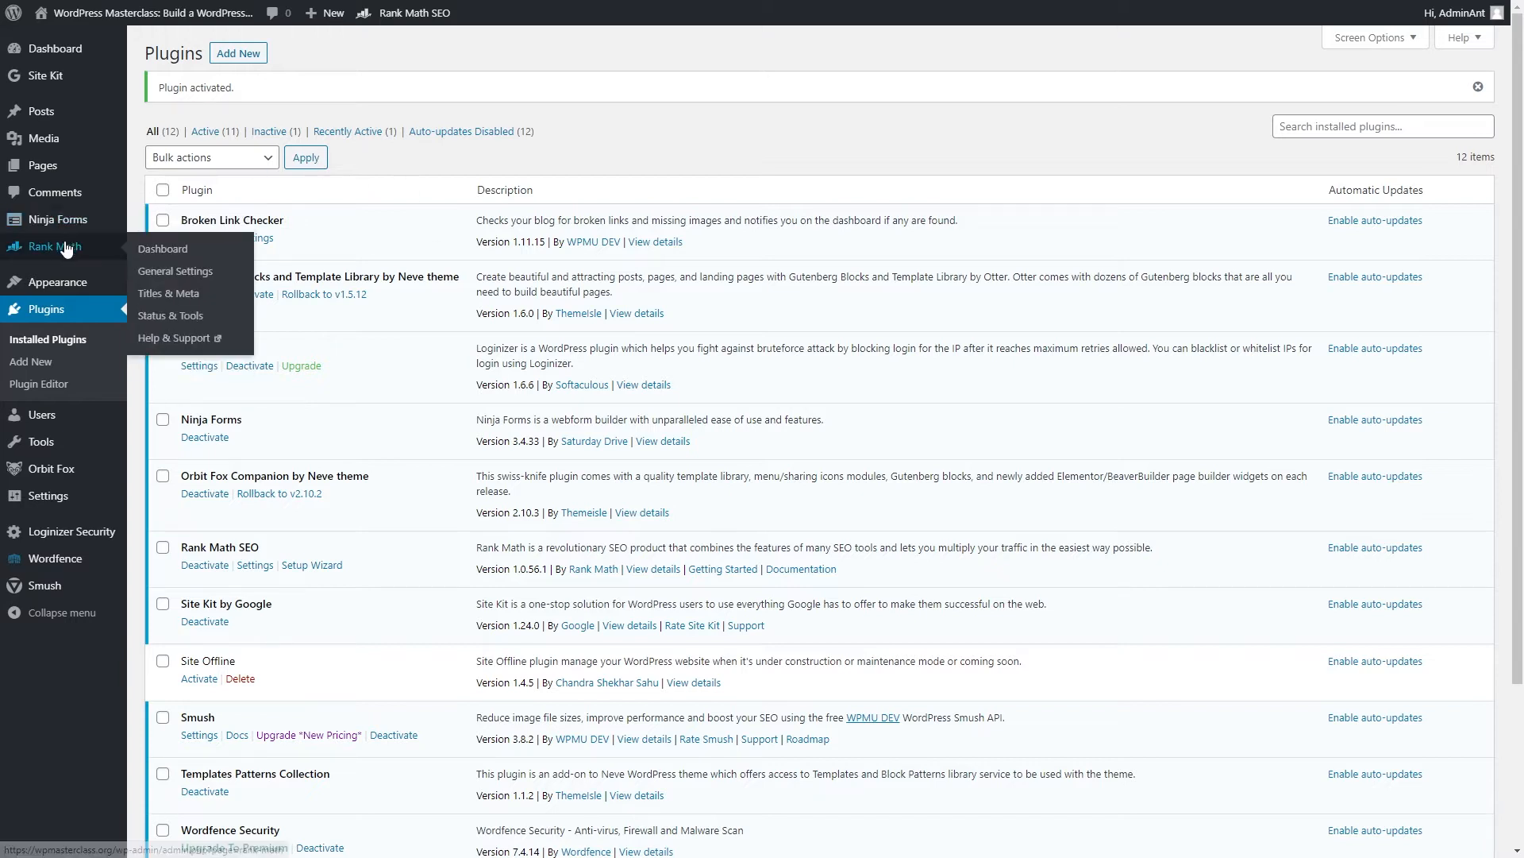
{"action": "left_click", "coordinate": [59, 246]}
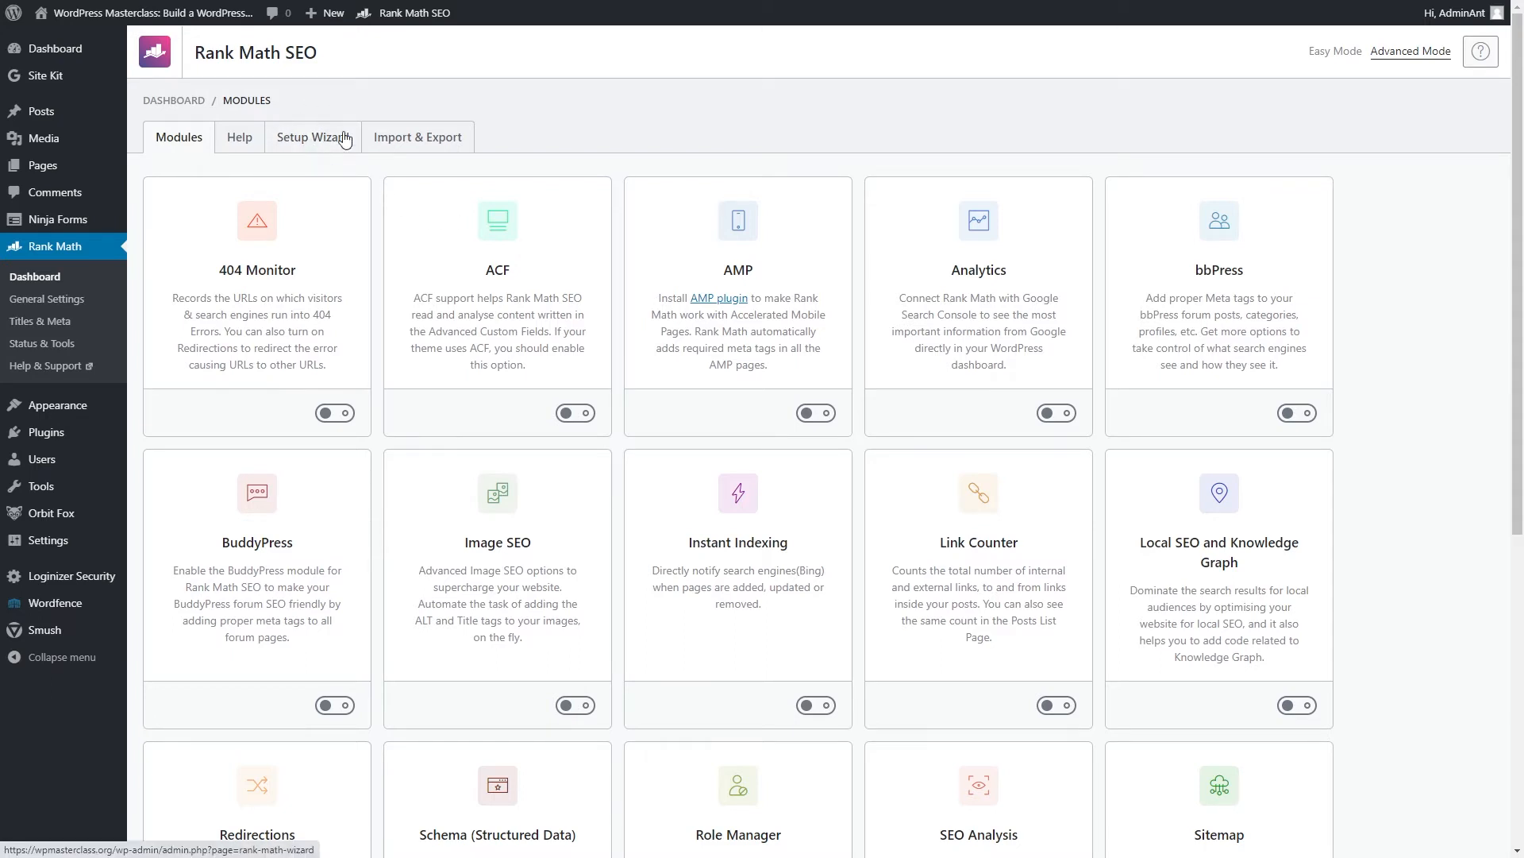
{"action": "left_click", "coordinate": [330, 150]}
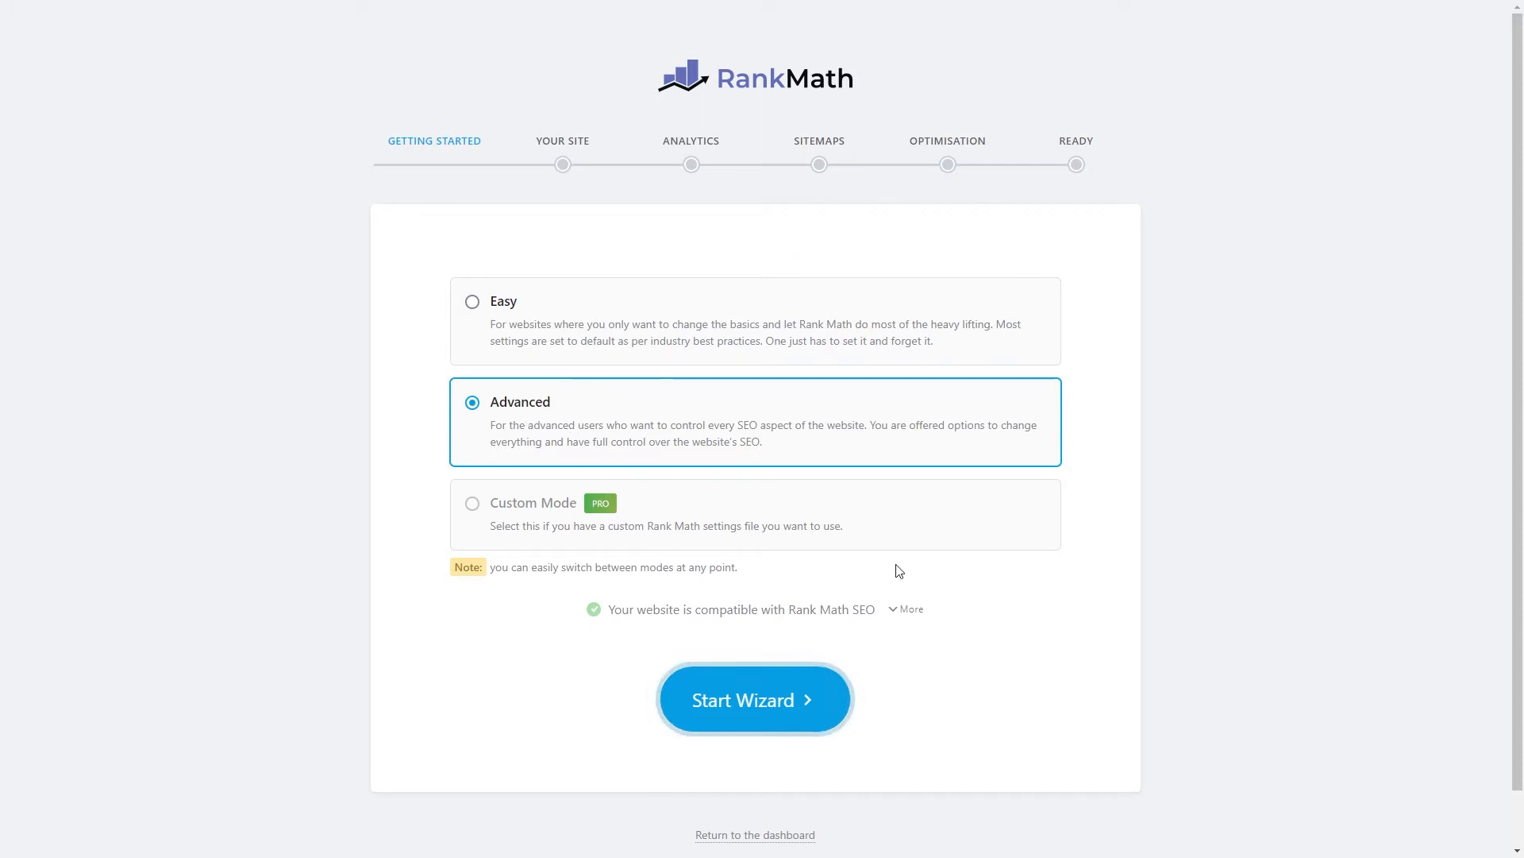
Expand and review the server compatibility checklist, then start the wizard.
{"action": "left_click", "coordinate": [911, 611]}
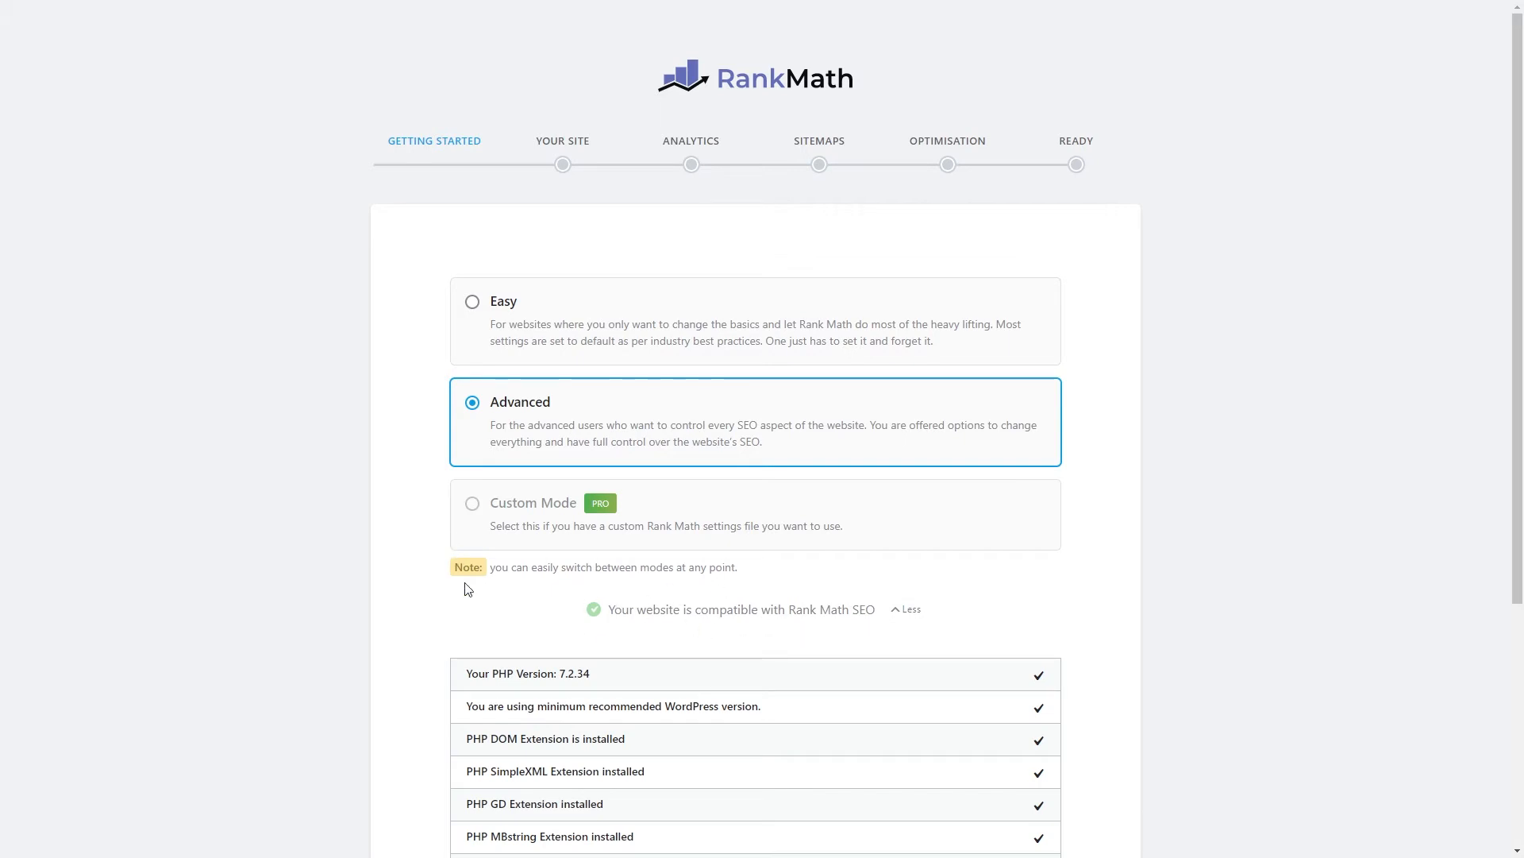
{"action": "scroll", "coordinate": [522, 623], "scroll_direction": "down", "scroll_amount": 5}
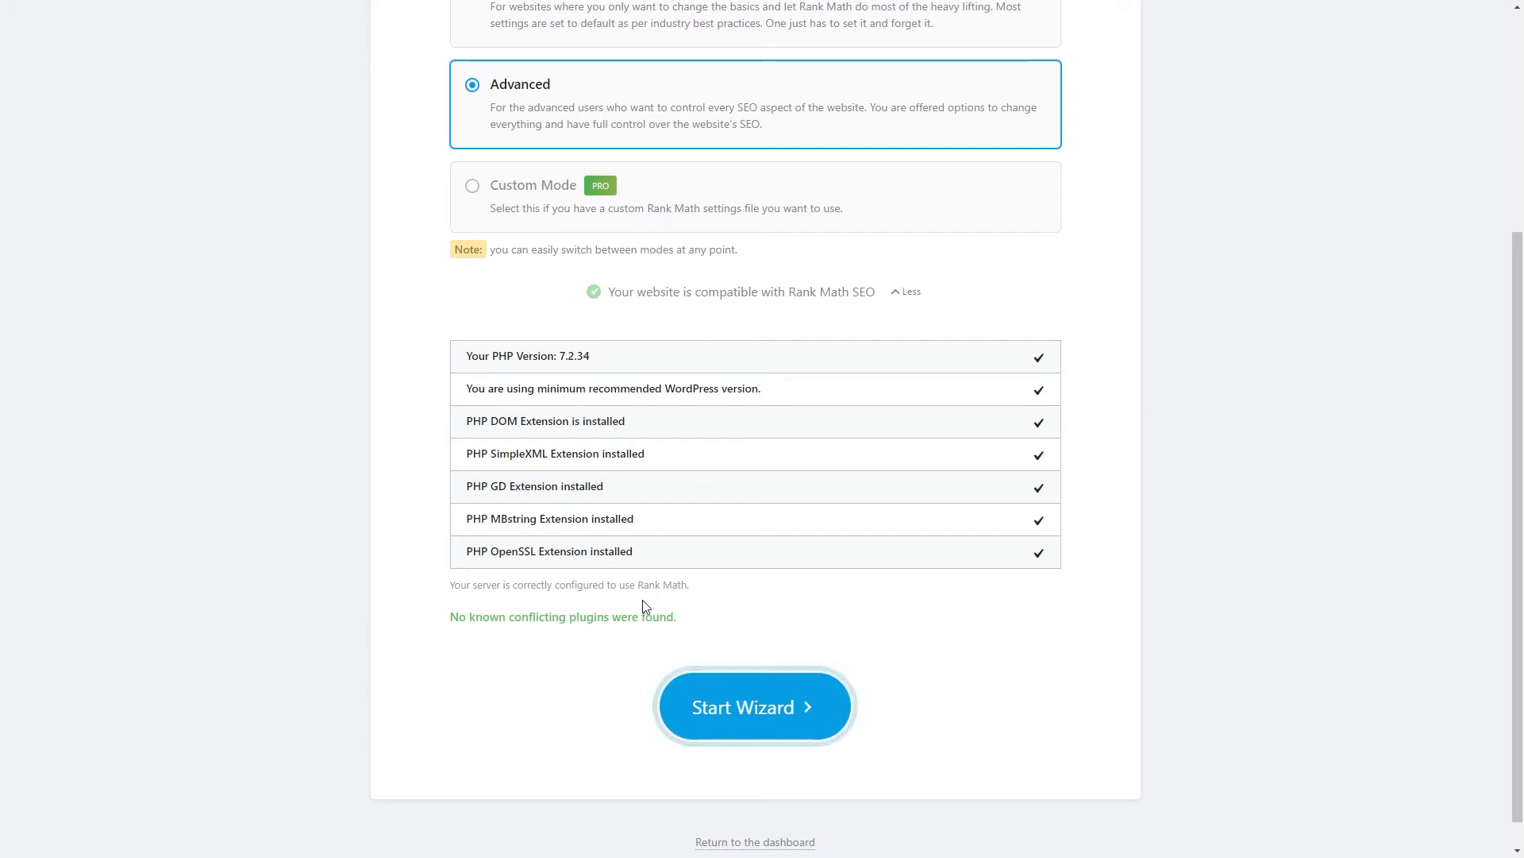
{"action": "scroll", "coordinate": [661, 638], "scroll_direction": "up", "scroll_amount": 4}
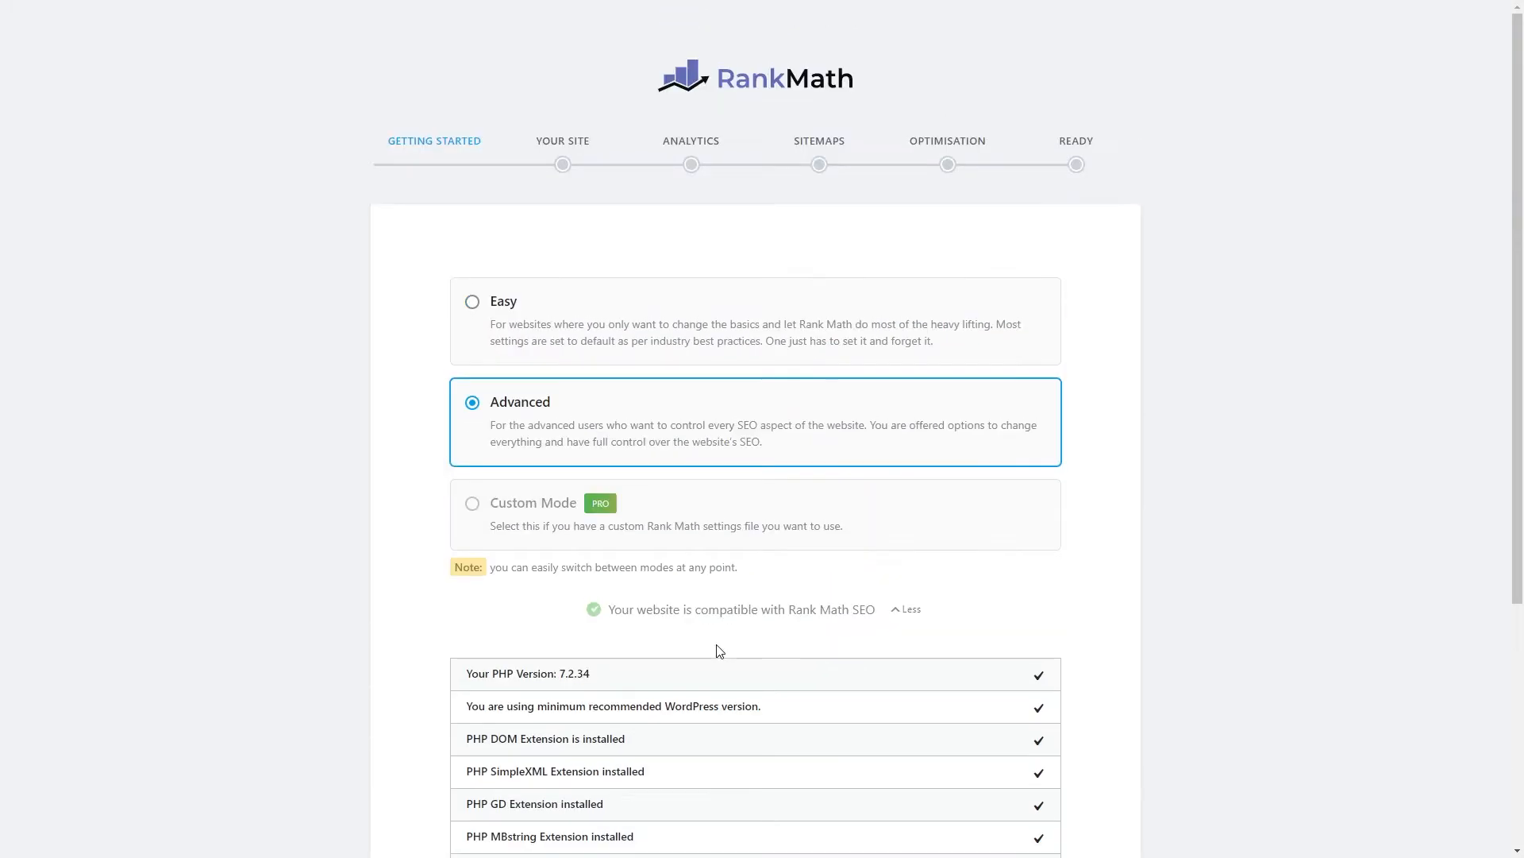
{"action": "scroll", "coordinate": [576, 494], "scroll_direction": "down", "scroll_amount": 4}
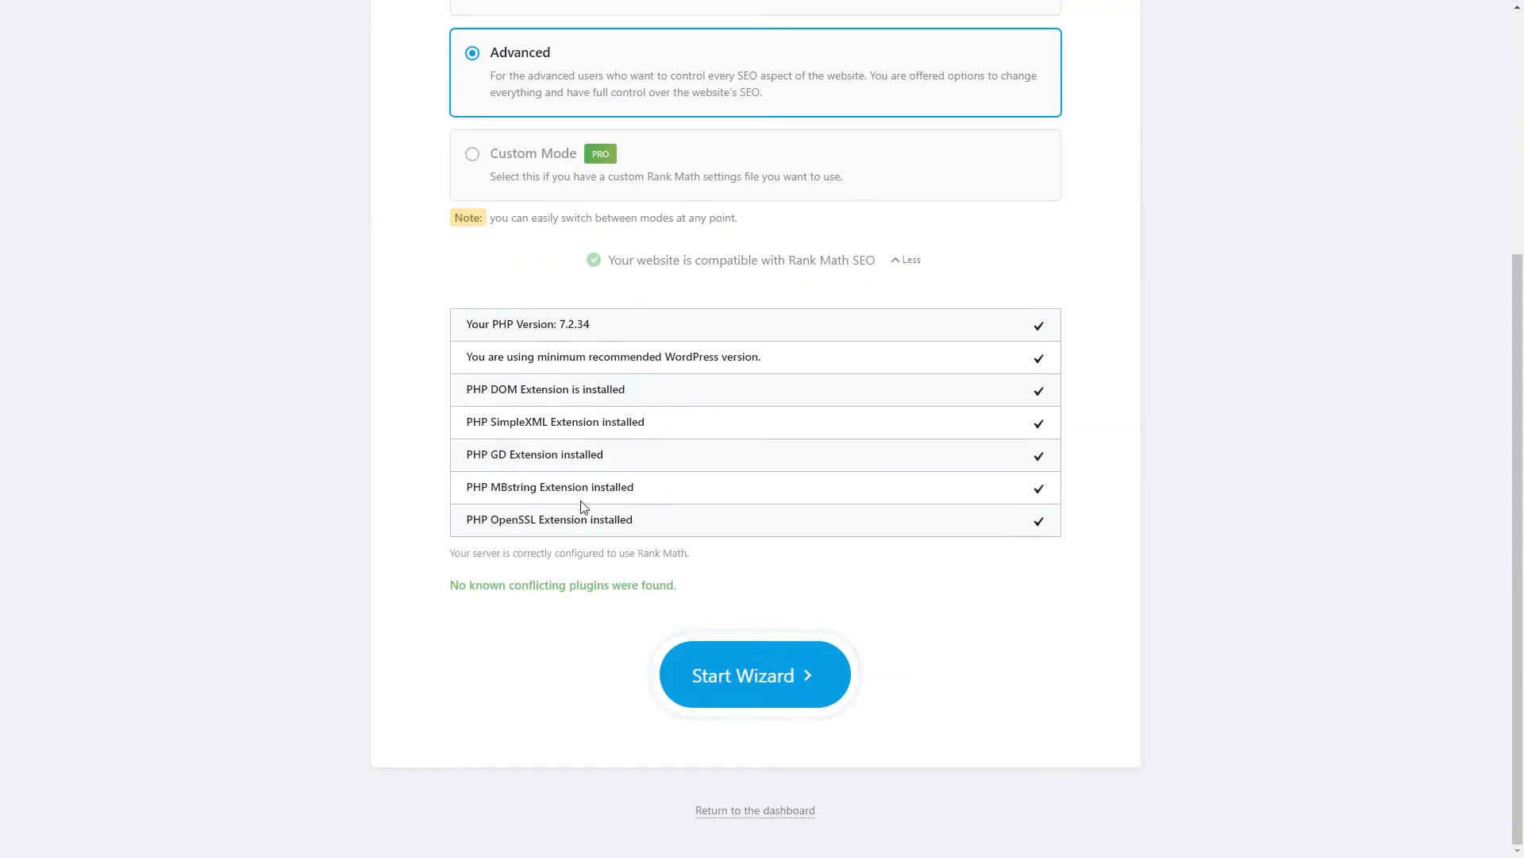
{"action": "left_click", "coordinate": [752, 684]}
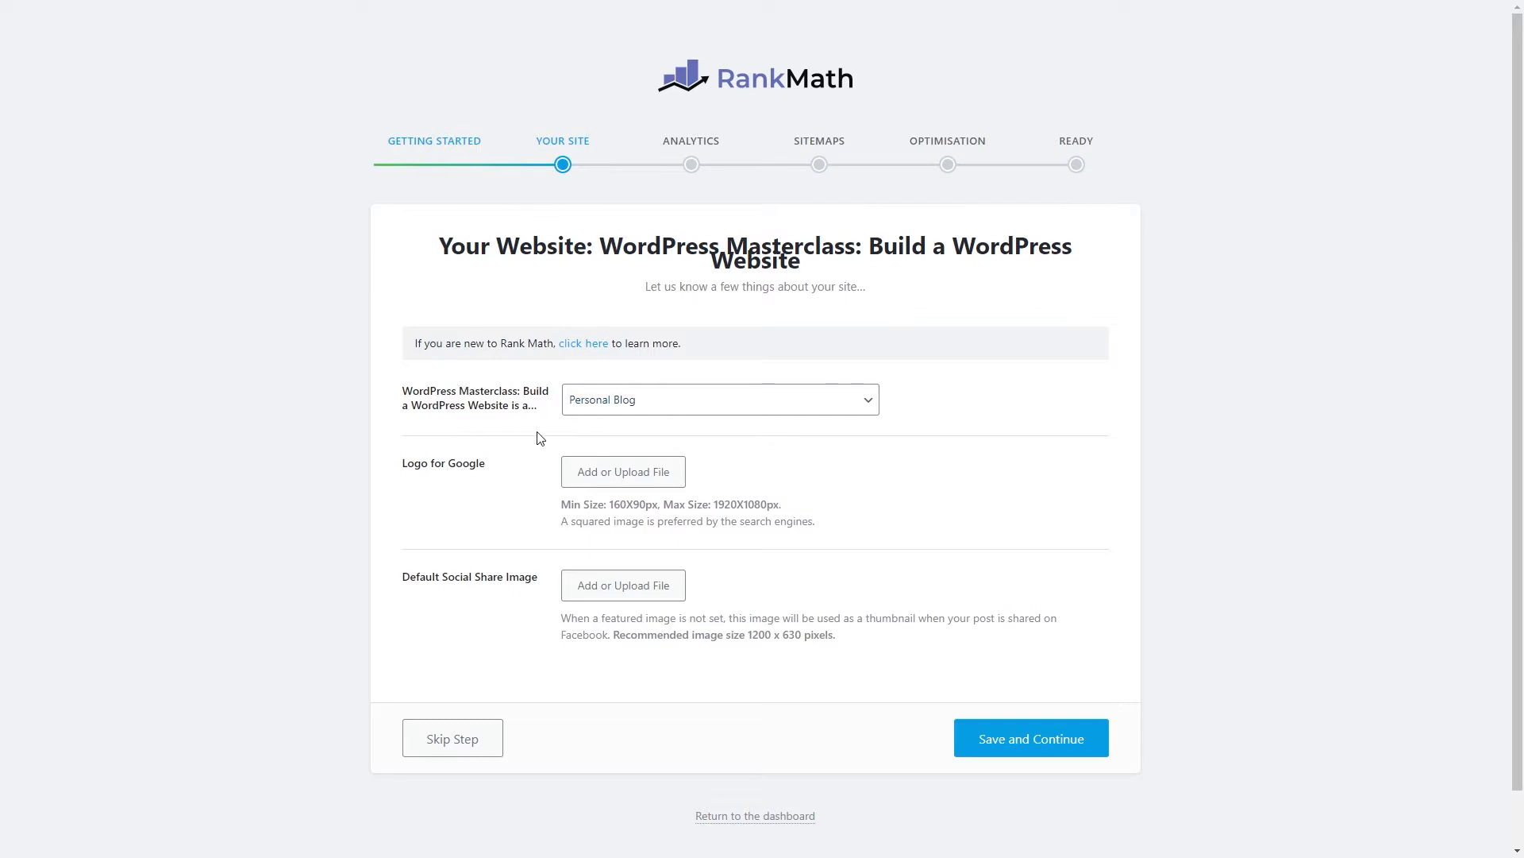
Browse the site-type list, keeping Personal Blog selected.
{"action": "left_click", "coordinate": [607, 403]}
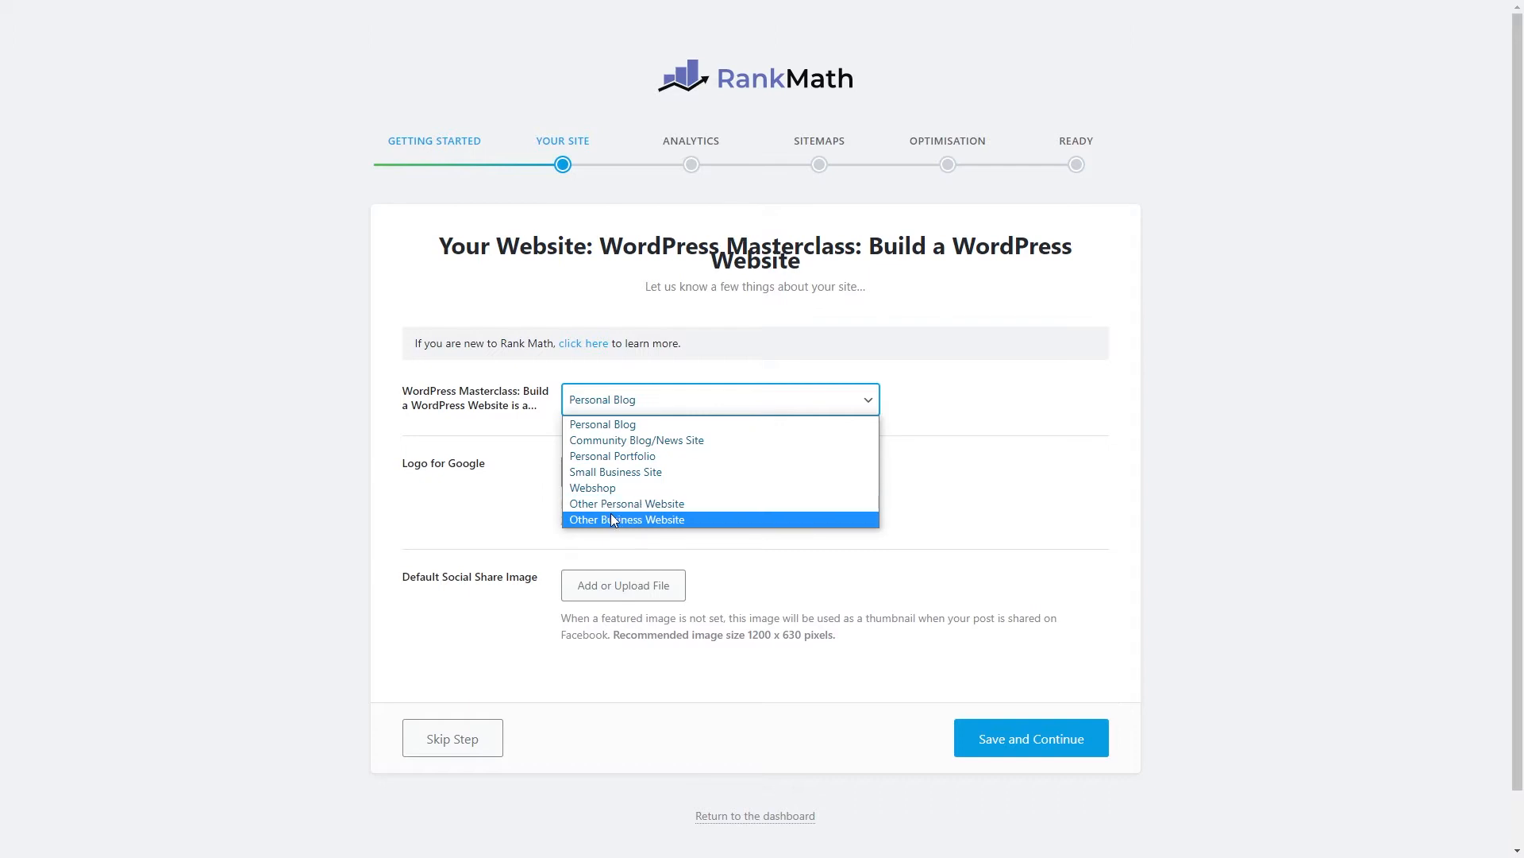
{"action": "scroll", "coordinate": [611, 521], "scroll_direction": "down", "scroll_amount": 1}
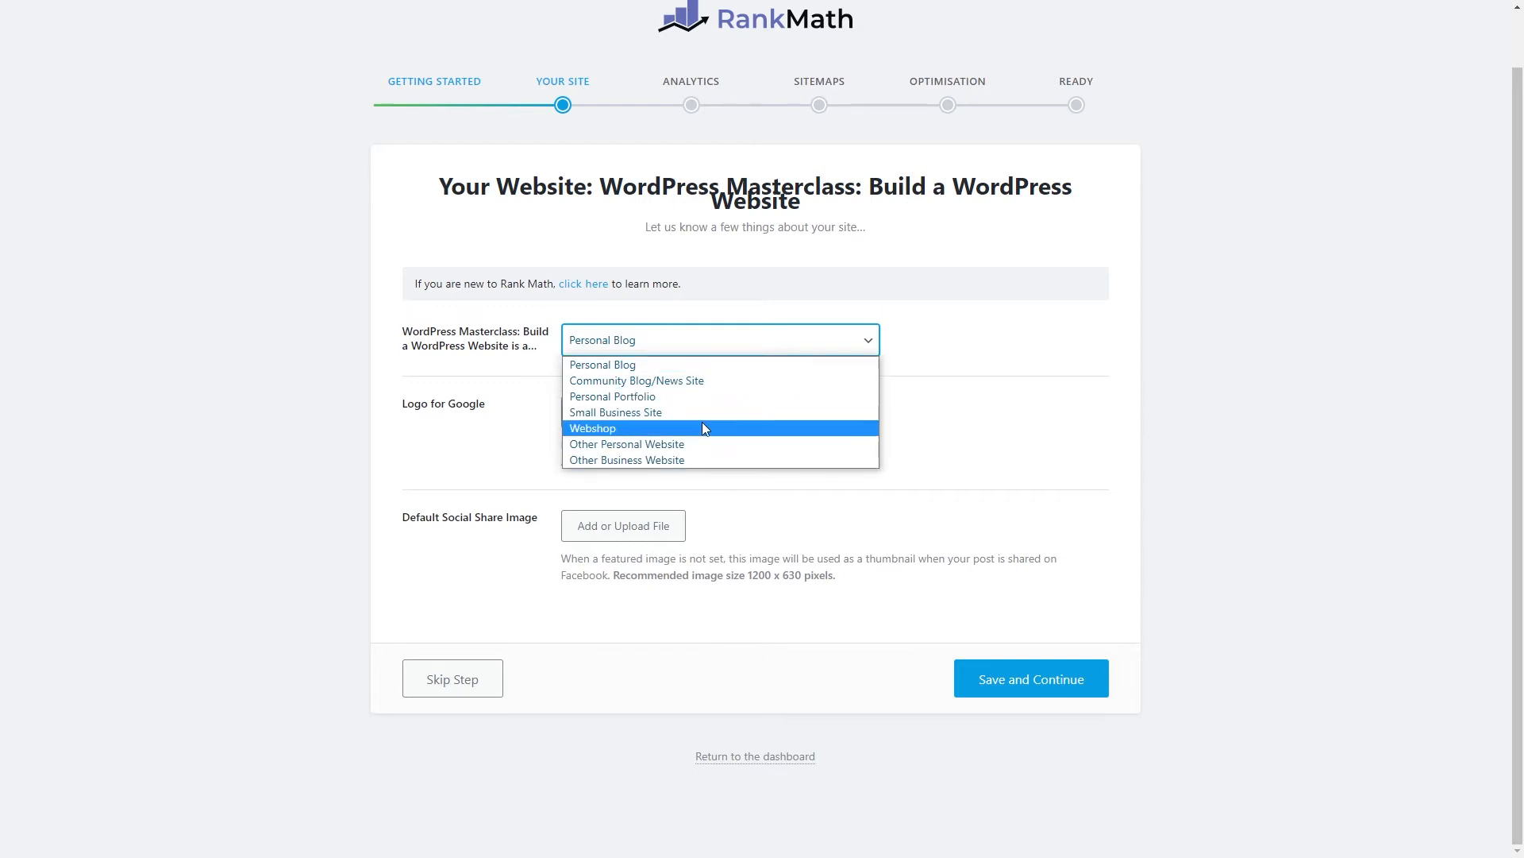
{"action": "left_click", "coordinate": [617, 364]}
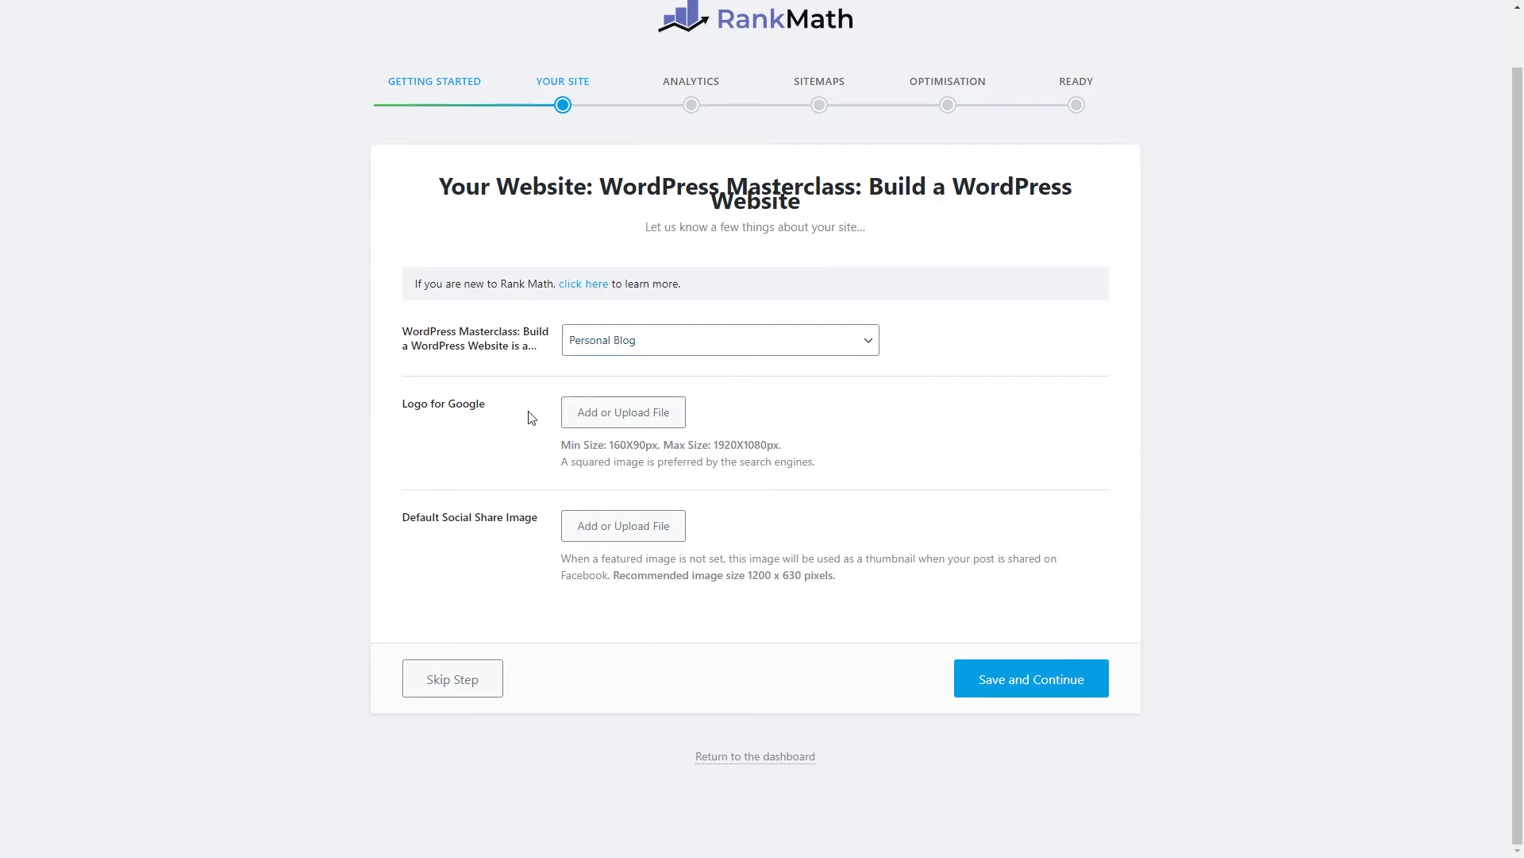
Try Small Business Site with Organization business type, then revert to Personal Blog.
{"action": "left_click", "coordinate": [683, 336]}
{"action": "left_click", "coordinate": [627, 412]}
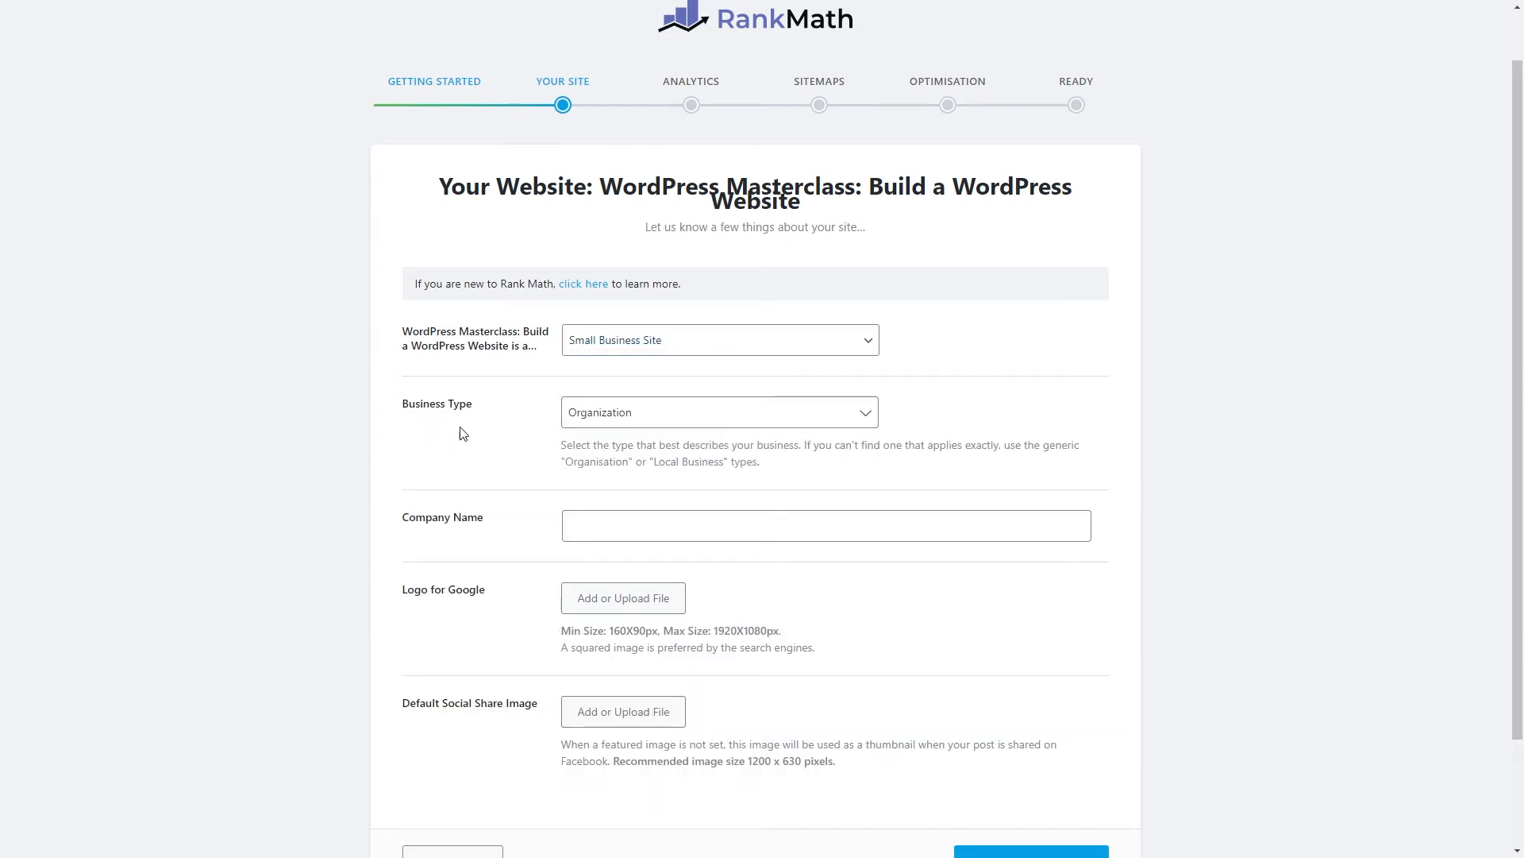
{"action": "left_click", "coordinate": [642, 419]}
{"action": "scroll", "coordinate": [653, 521], "scroll_direction": "down", "scroll_amount": 10}
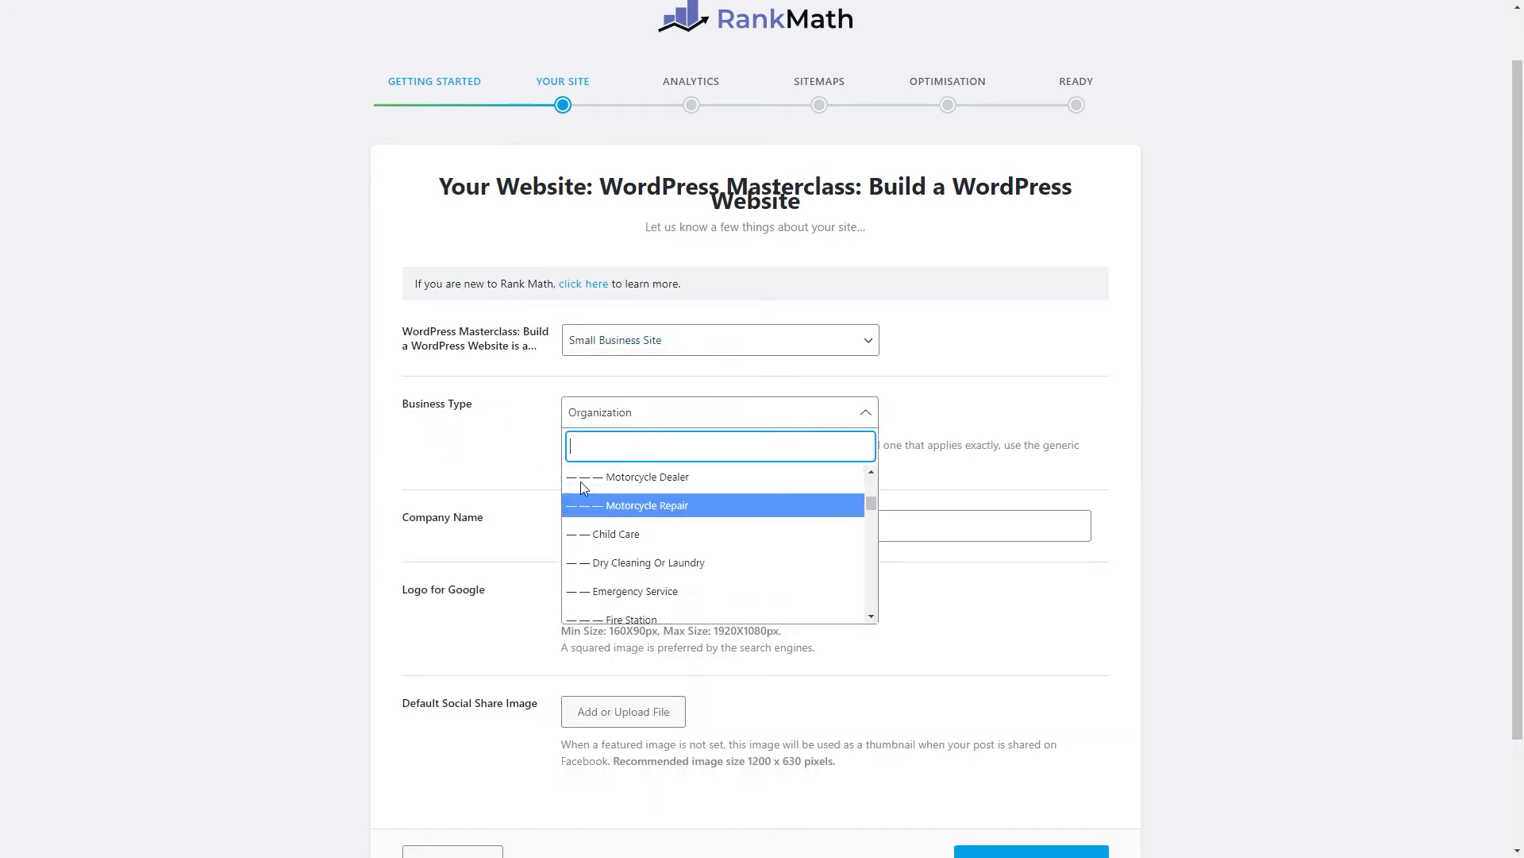
{"action": "left_click", "coordinate": [502, 453]}
{"action": "left_click", "coordinate": [456, 531]}
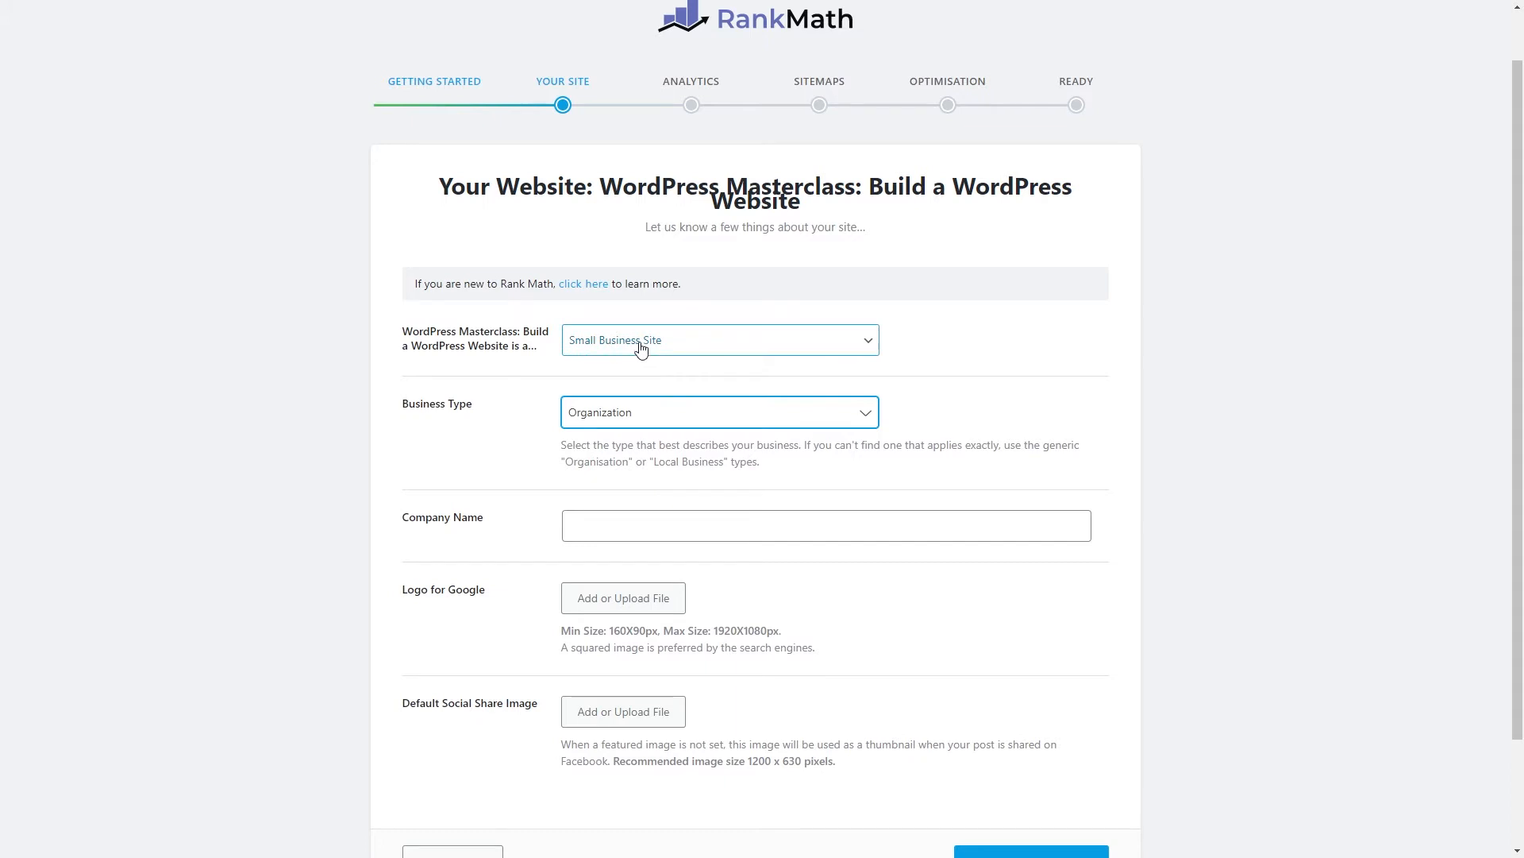
{"action": "left_click", "coordinate": [613, 342]}
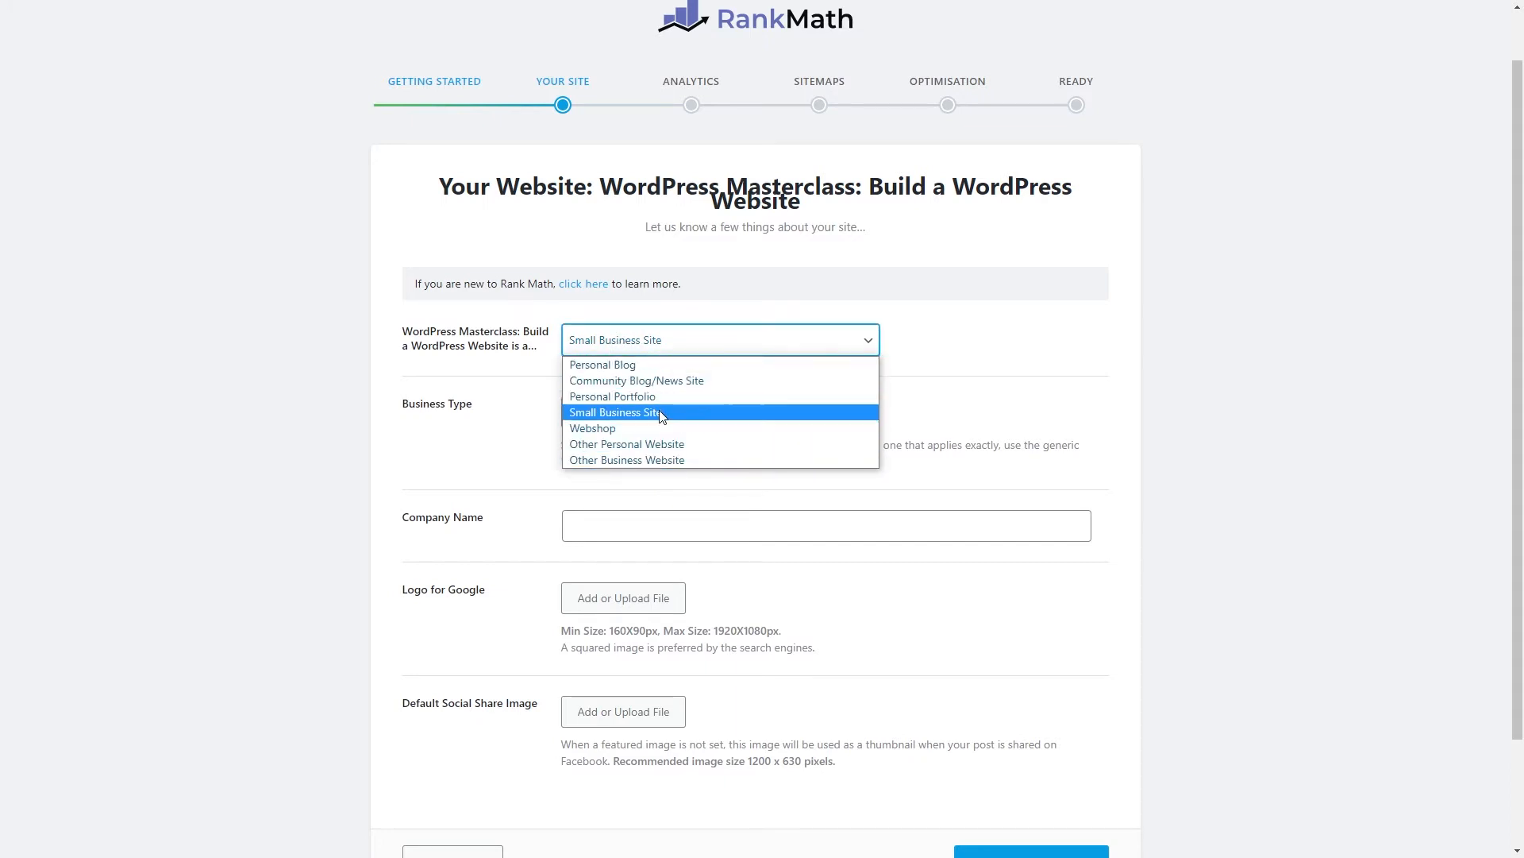
{"action": "left_click", "coordinate": [624, 367]}
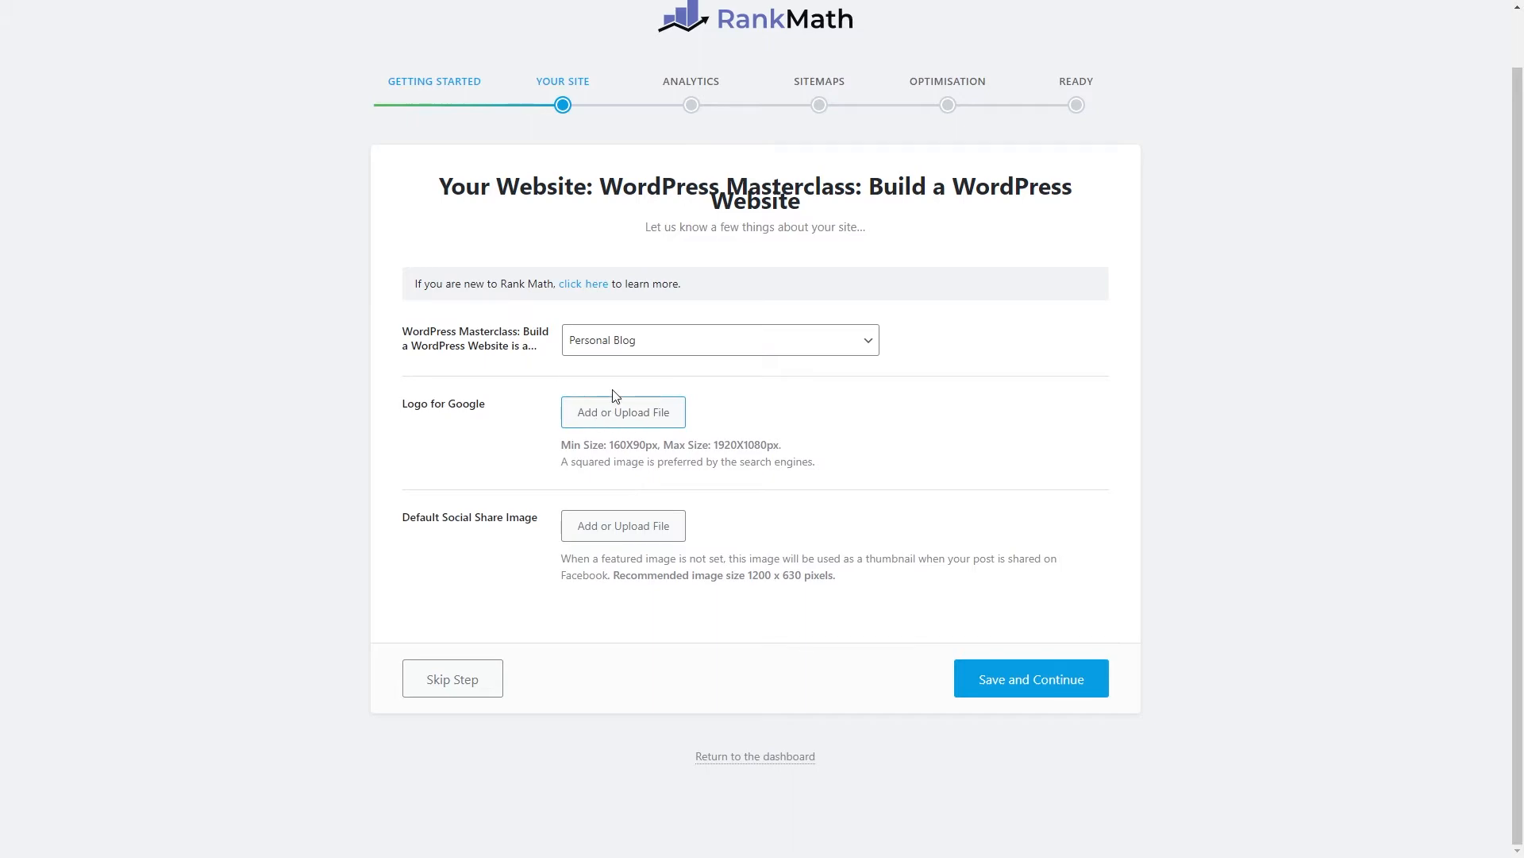
Choose the WP logo image from the Media Library as the Logo for Google.
{"action": "left_click", "coordinate": [620, 419]}
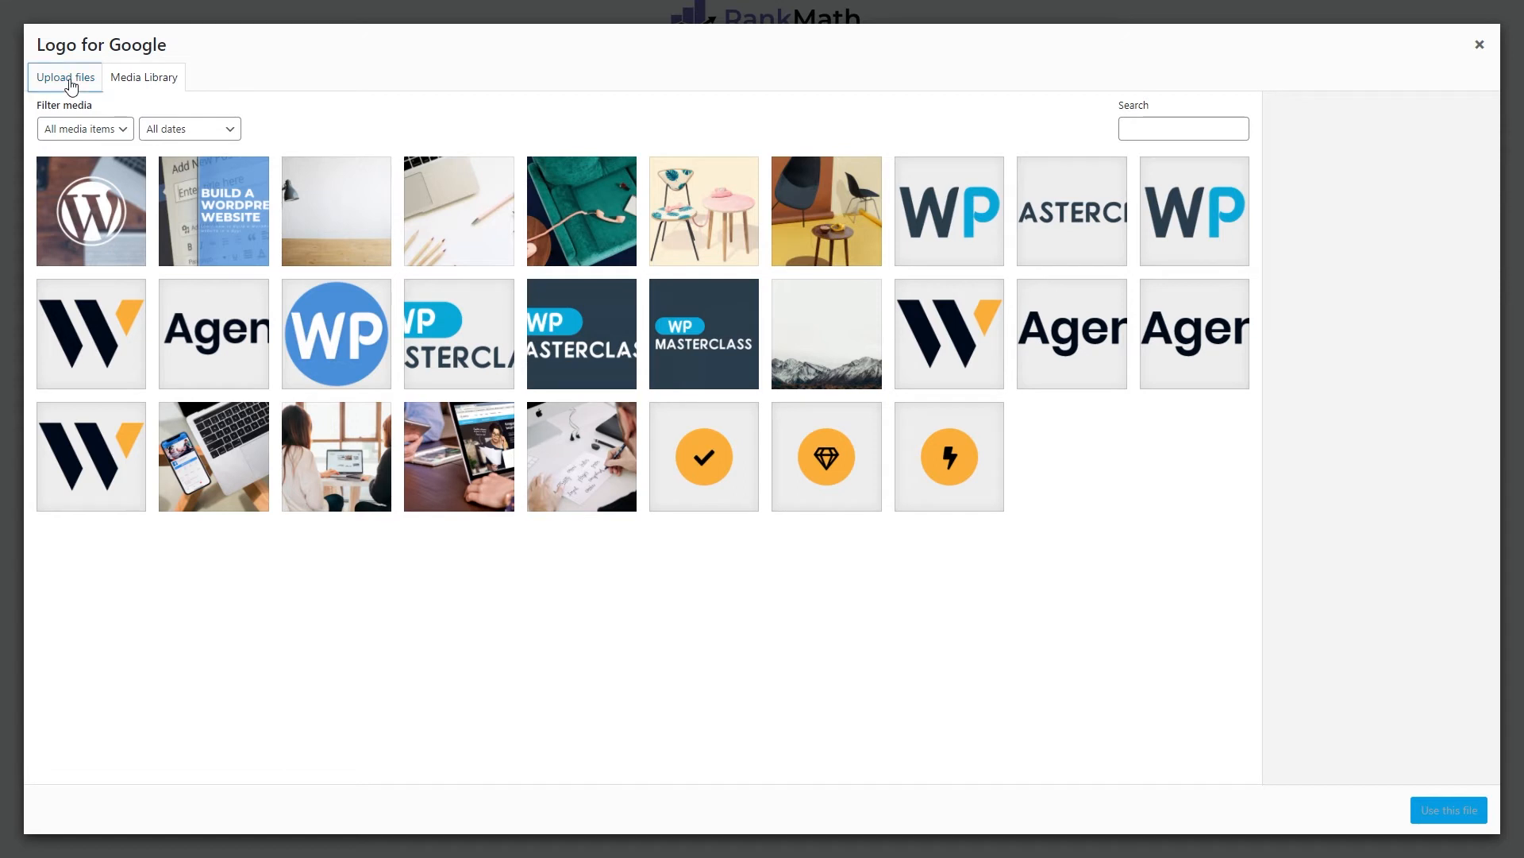
{"action": "left_click", "coordinate": [68, 84]}
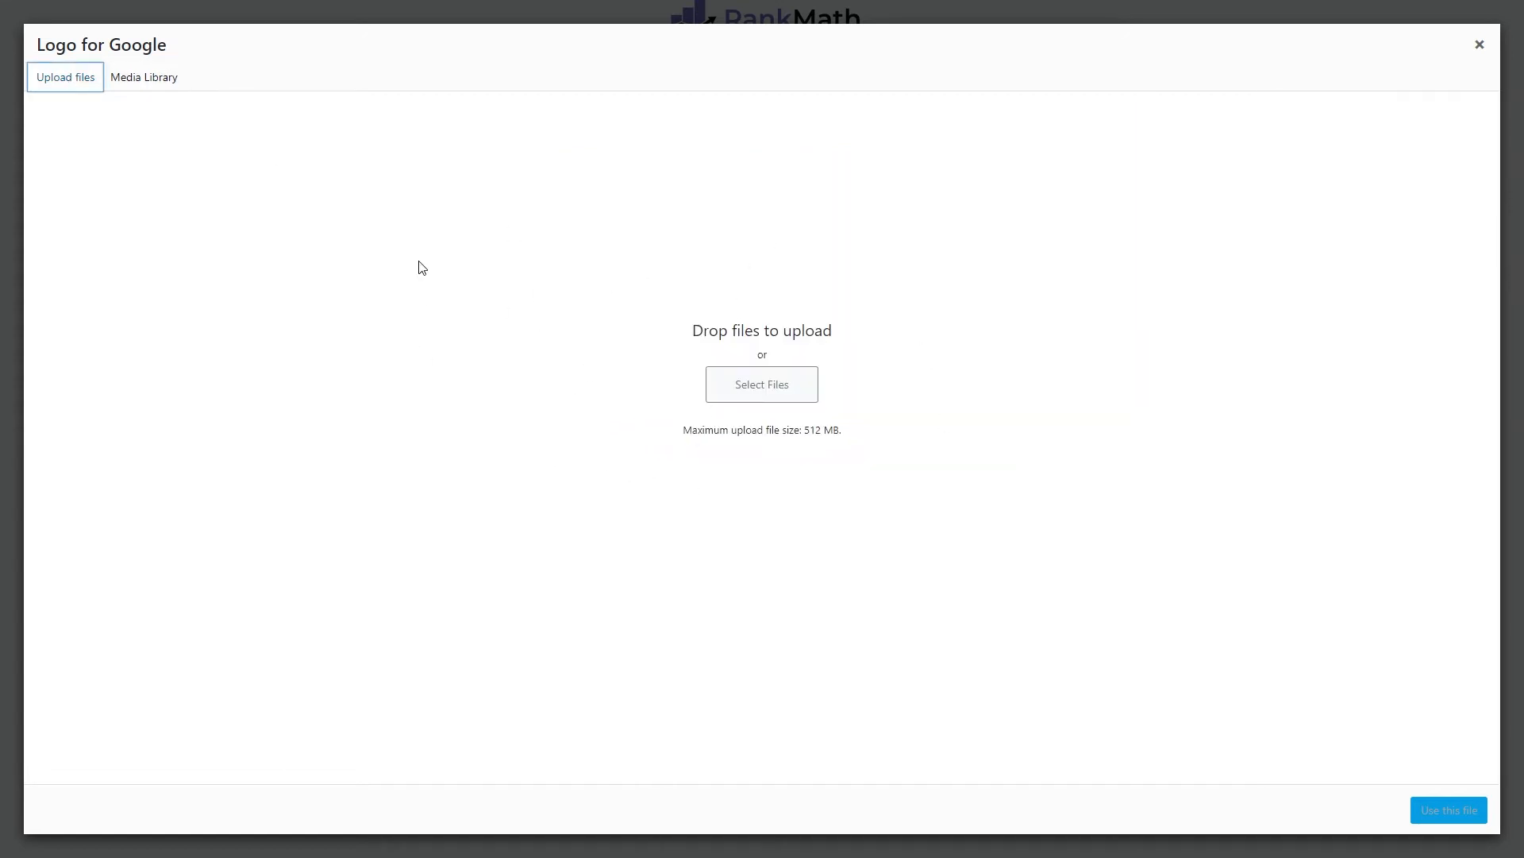
{"action": "left_click", "coordinate": [139, 82]}
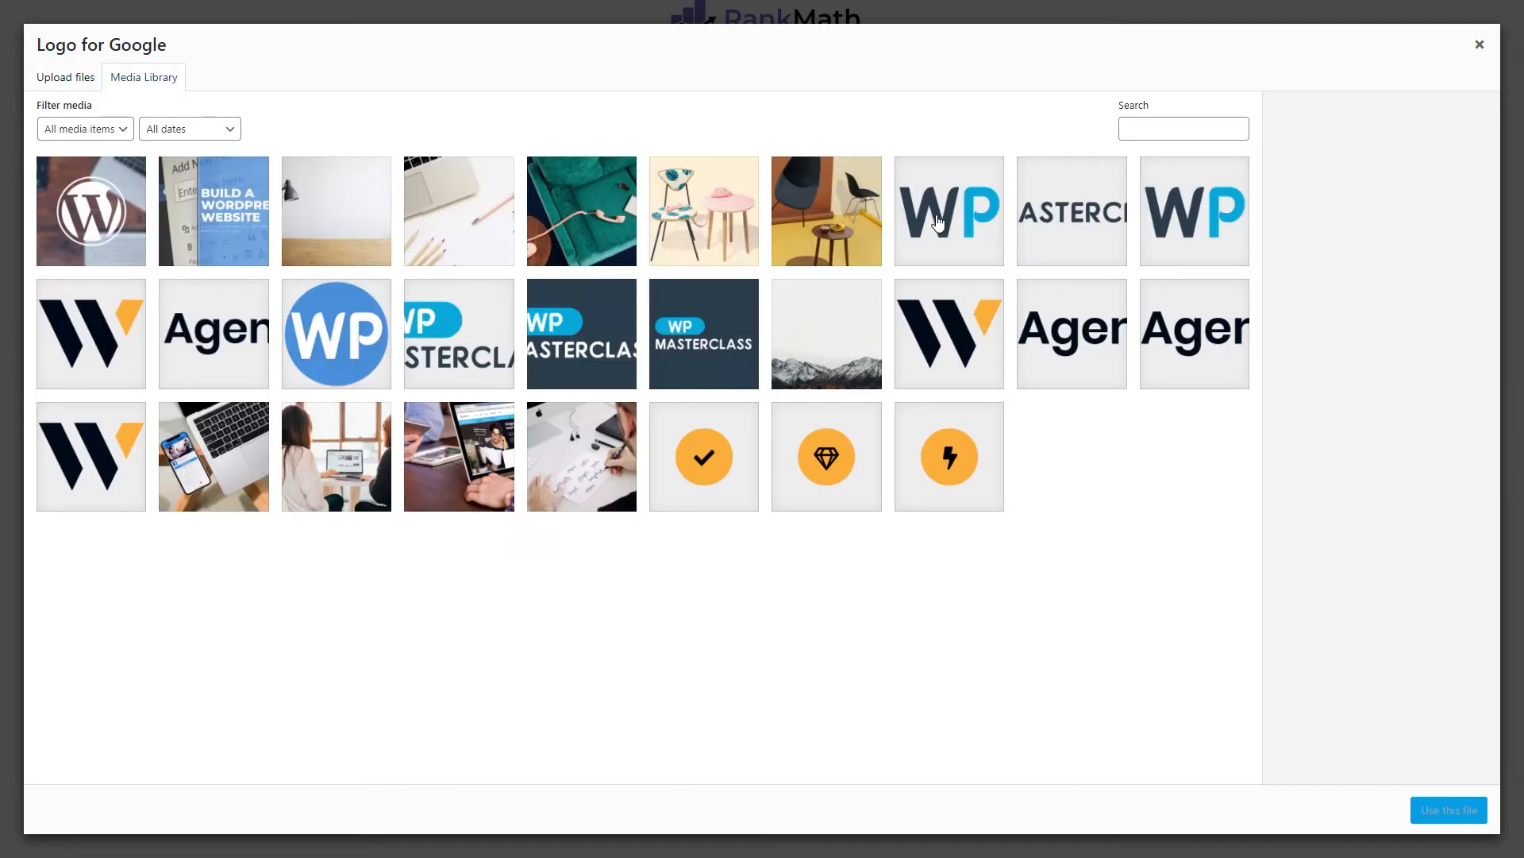
{"action": "left_click", "coordinate": [937, 222]}
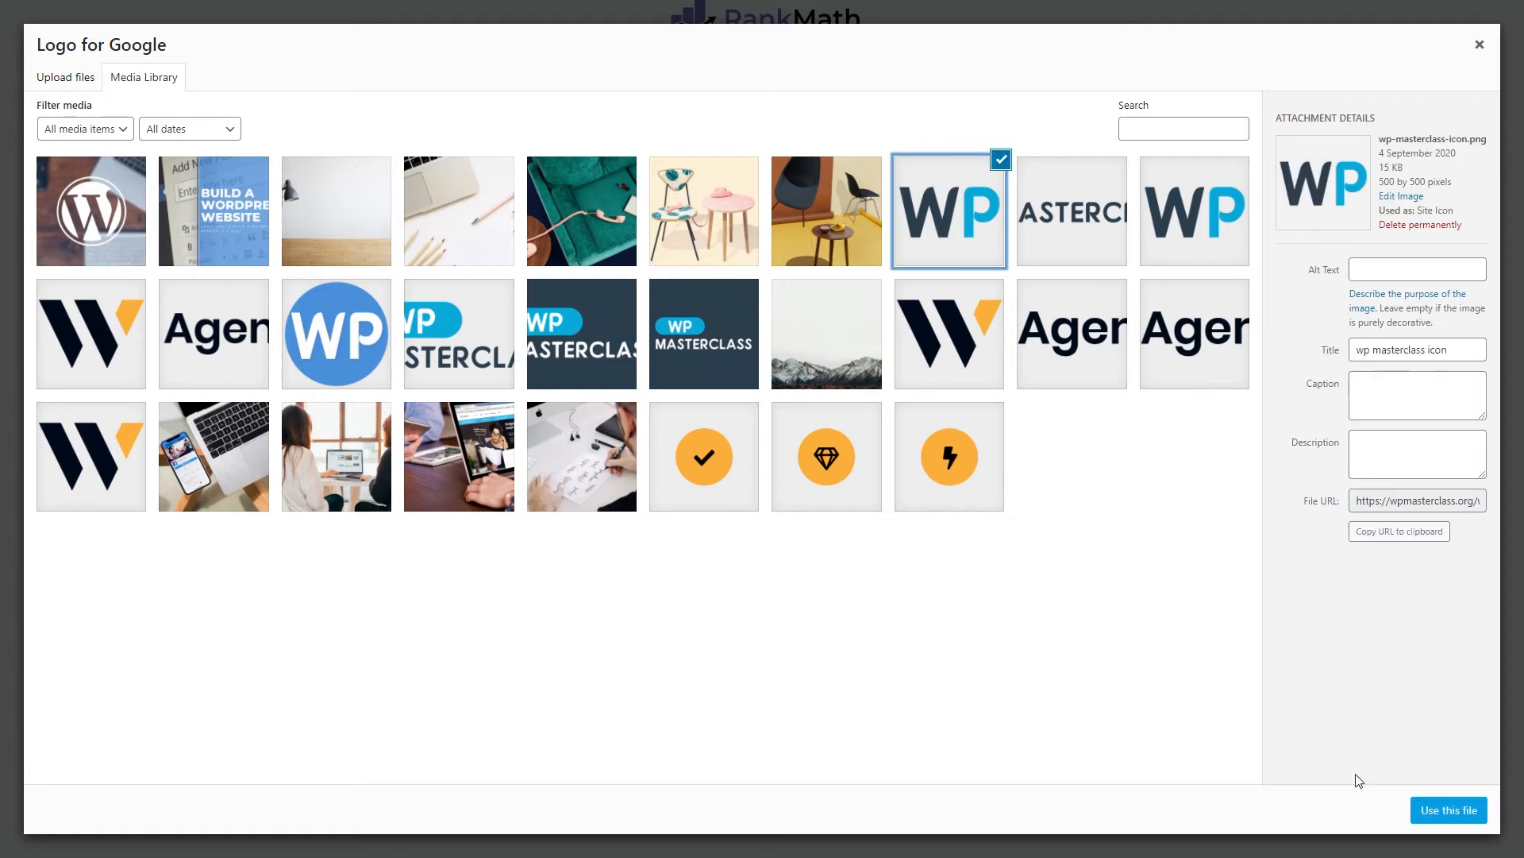
{"action": "left_click", "coordinate": [1449, 810]}
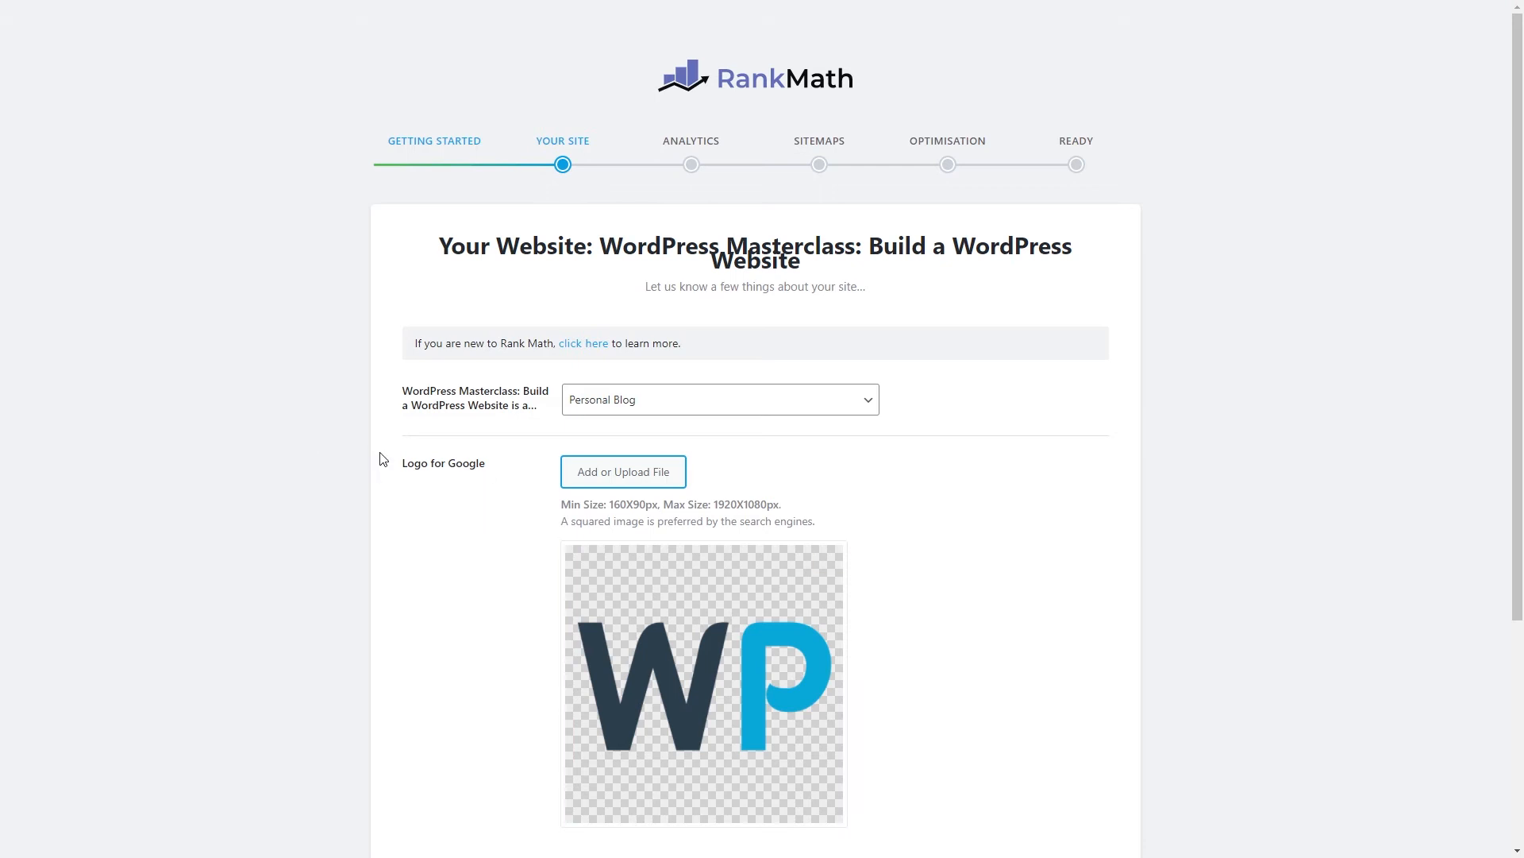
{"action": "scroll", "coordinate": [347, 478], "scroll_direction": "down", "scroll_amount": 4}
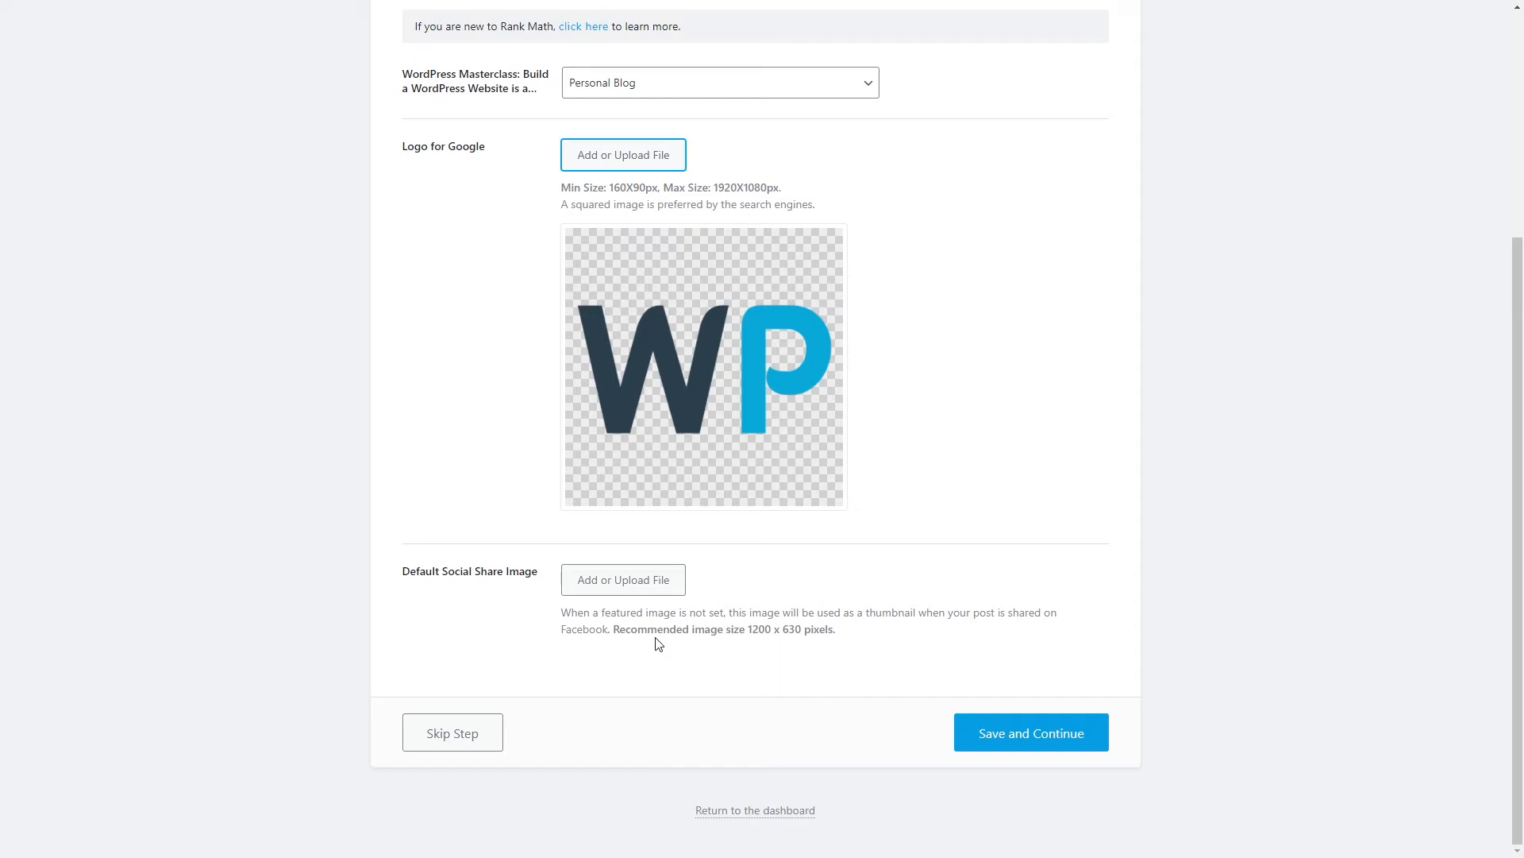
Set the WP Masterclass image from the Media Library as the Default Social Share Image.
{"action": "left_click_drag", "start_coordinate": [639, 629], "coordinate": [854, 640]}
{"action": "left_click", "coordinate": [856, 641]}
{"action": "left_click", "coordinate": [645, 588]}
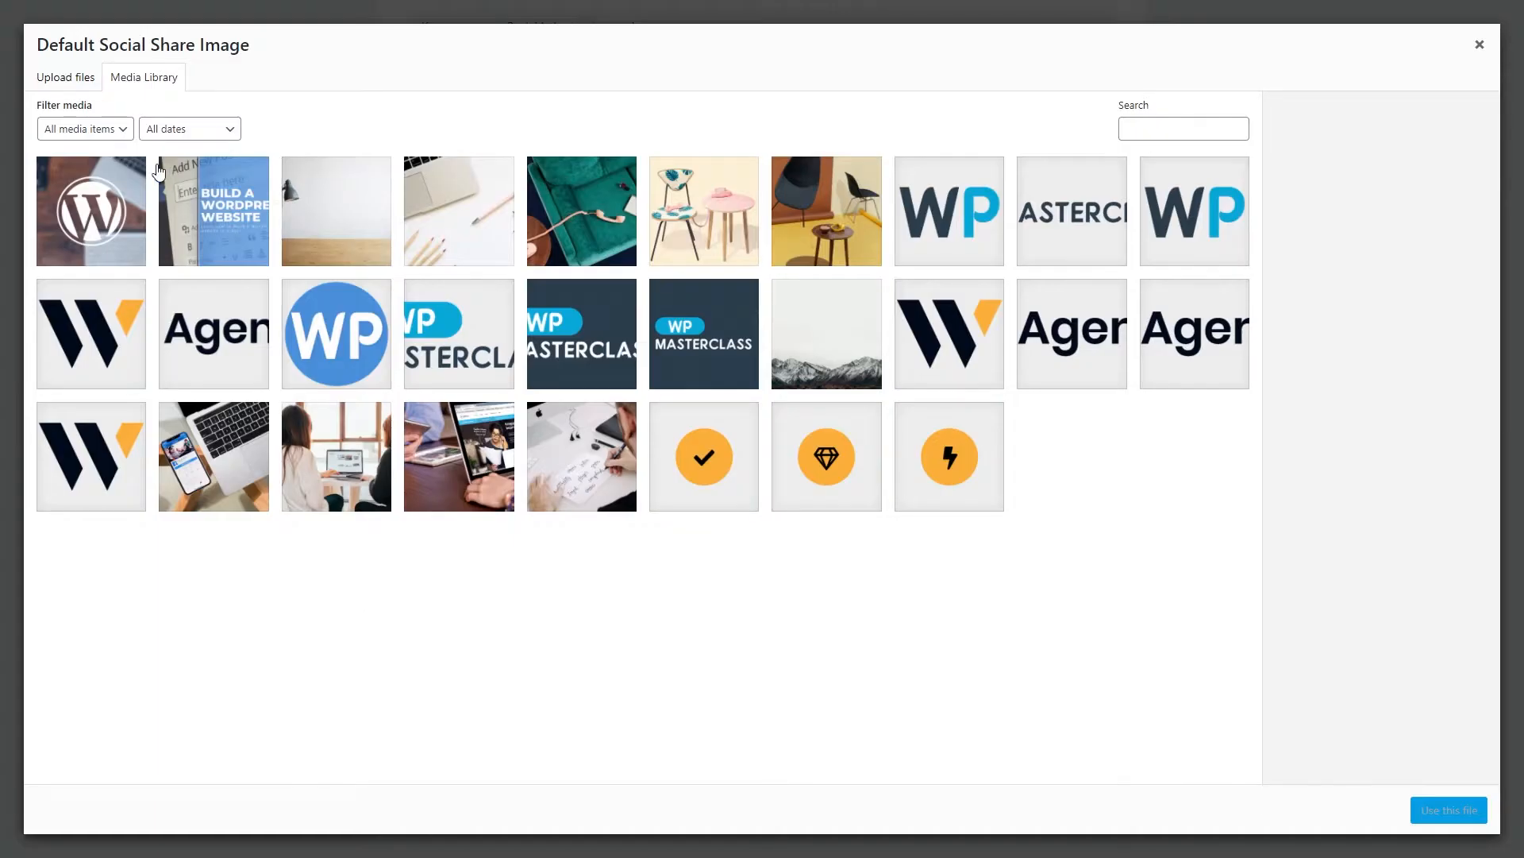
{"action": "left_click", "coordinate": [62, 80]}
{"action": "left_click", "coordinate": [143, 77]}
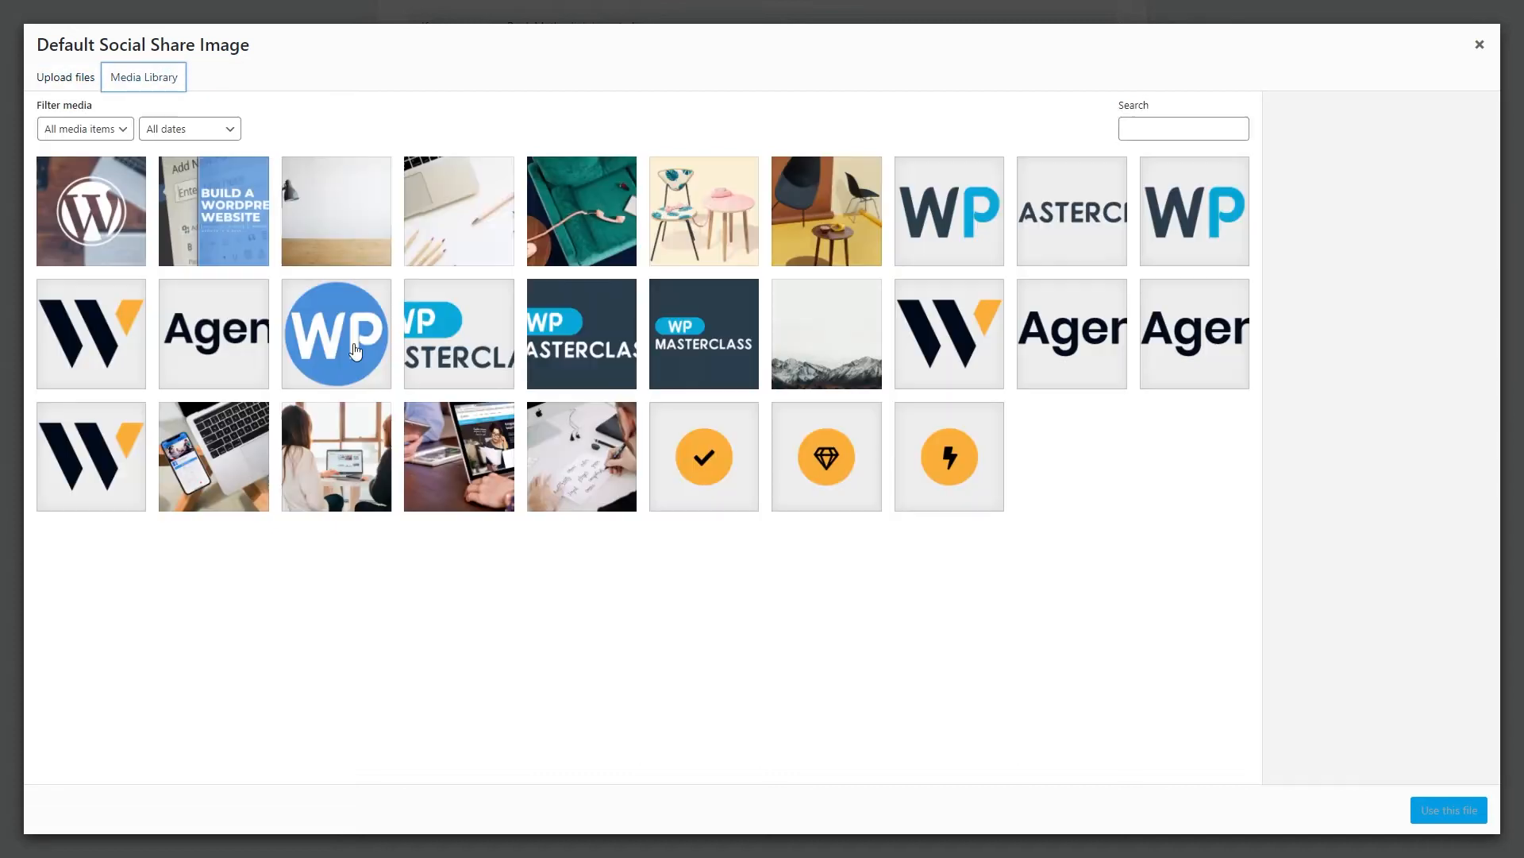
{"action": "left_click", "coordinate": [505, 555]}
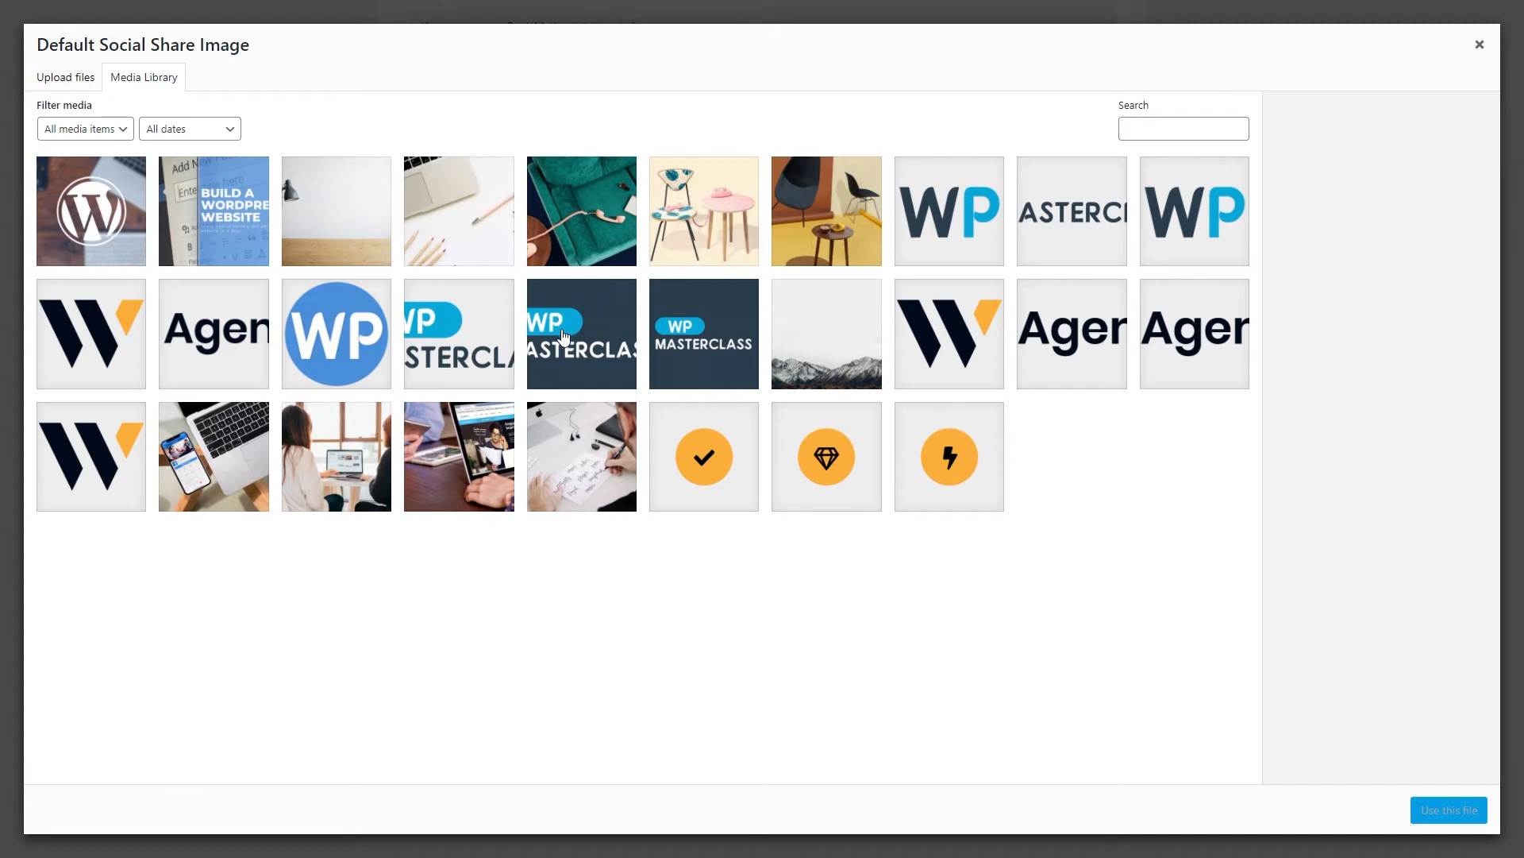
{"action": "left_click", "coordinate": [572, 351]}
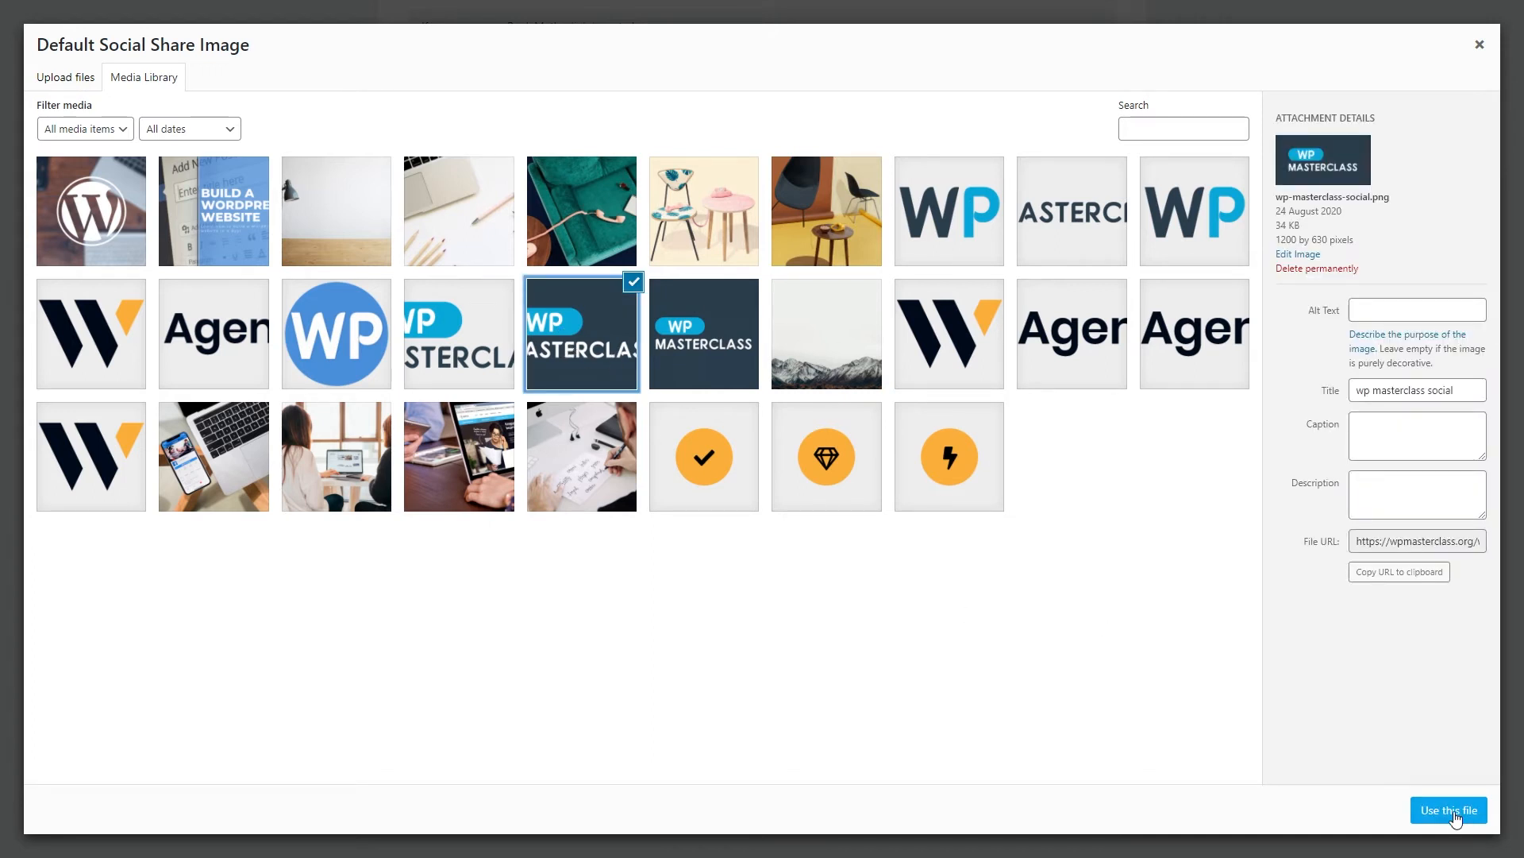
{"action": "left_click", "coordinate": [1448, 810]}
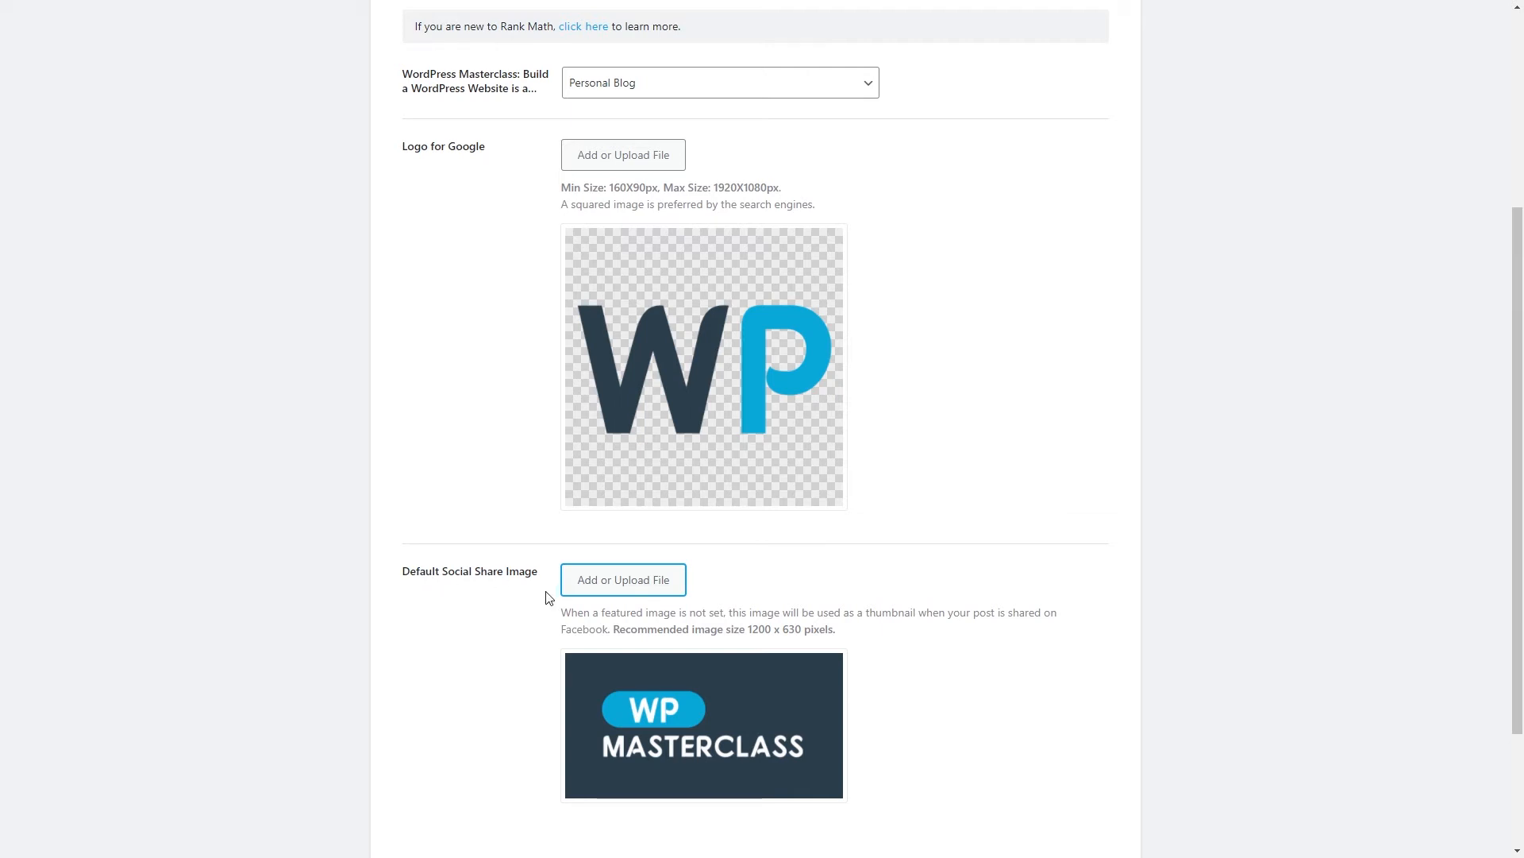
Save the site details and continue to the Analytics step.
{"action": "scroll", "coordinate": [283, 539], "scroll_direction": "down", "scroll_amount": 1}
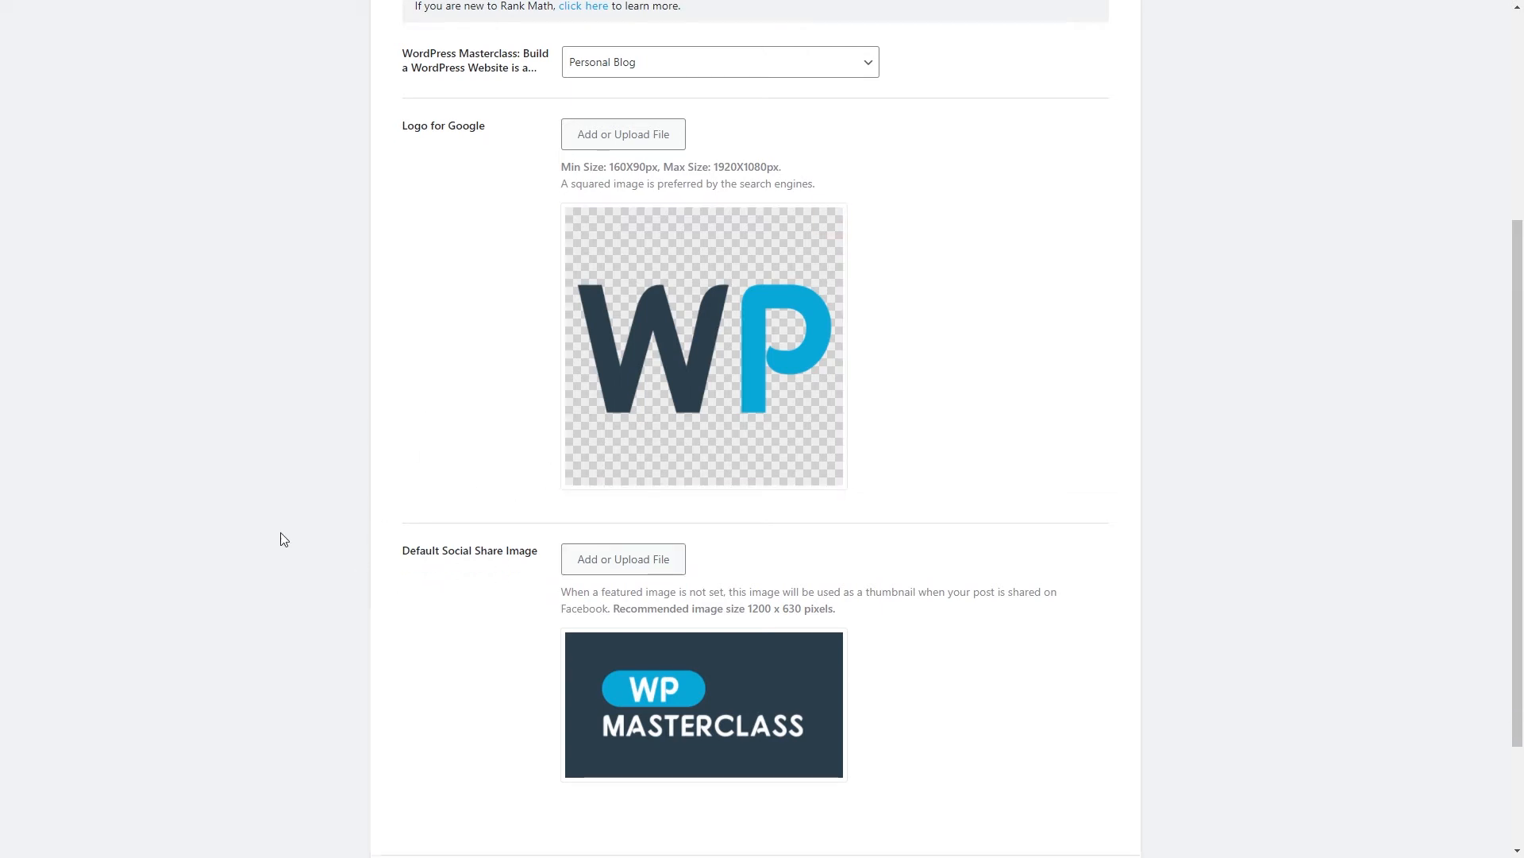
{"action": "scroll", "coordinate": [283, 539], "scroll_direction": "down", "scroll_amount": 2}
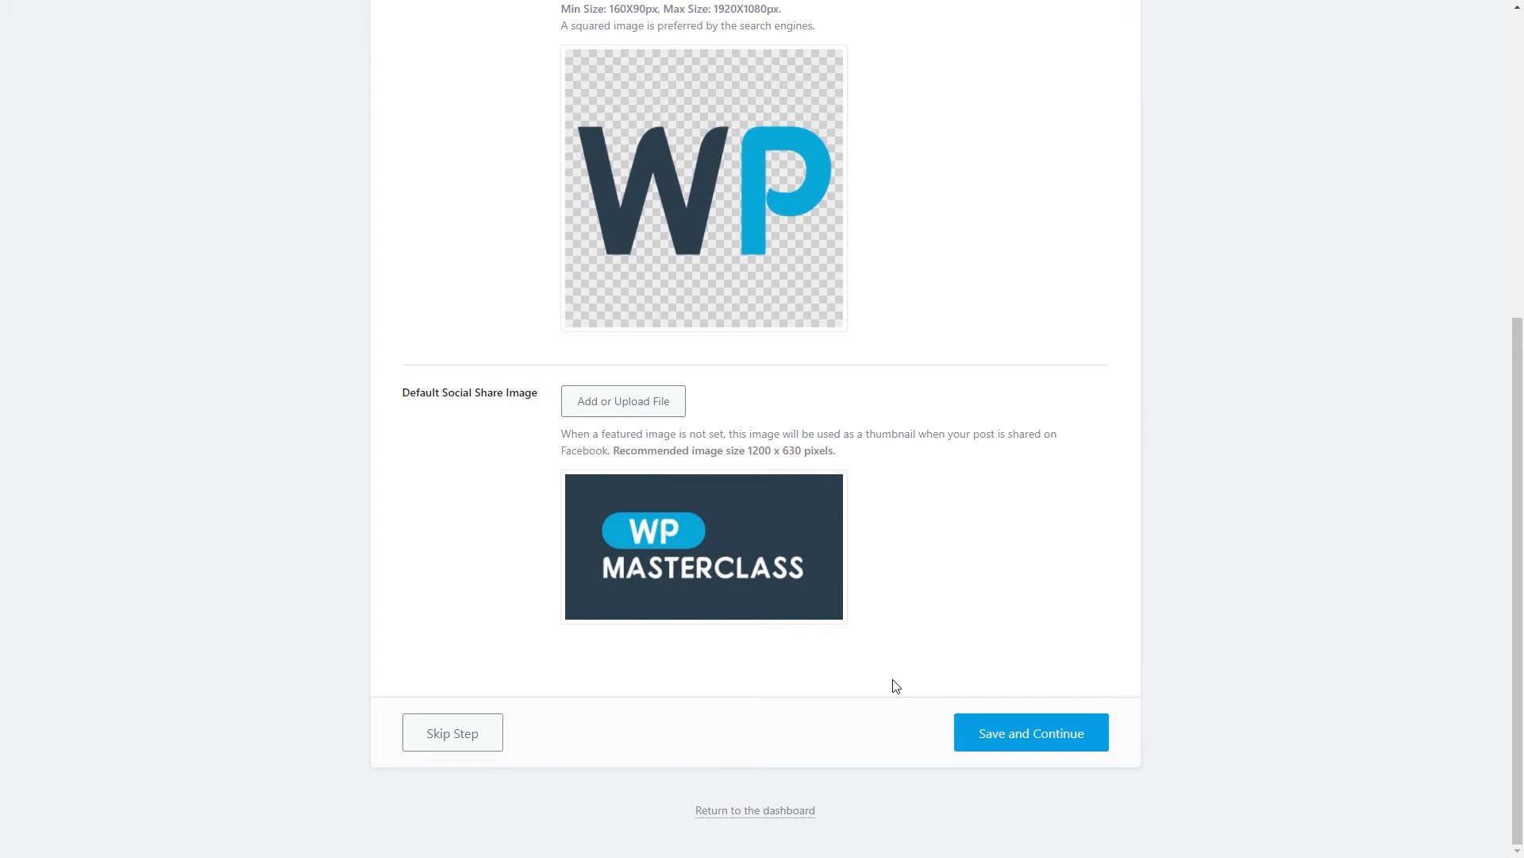
{"action": "left_click", "coordinate": [1017, 738]}
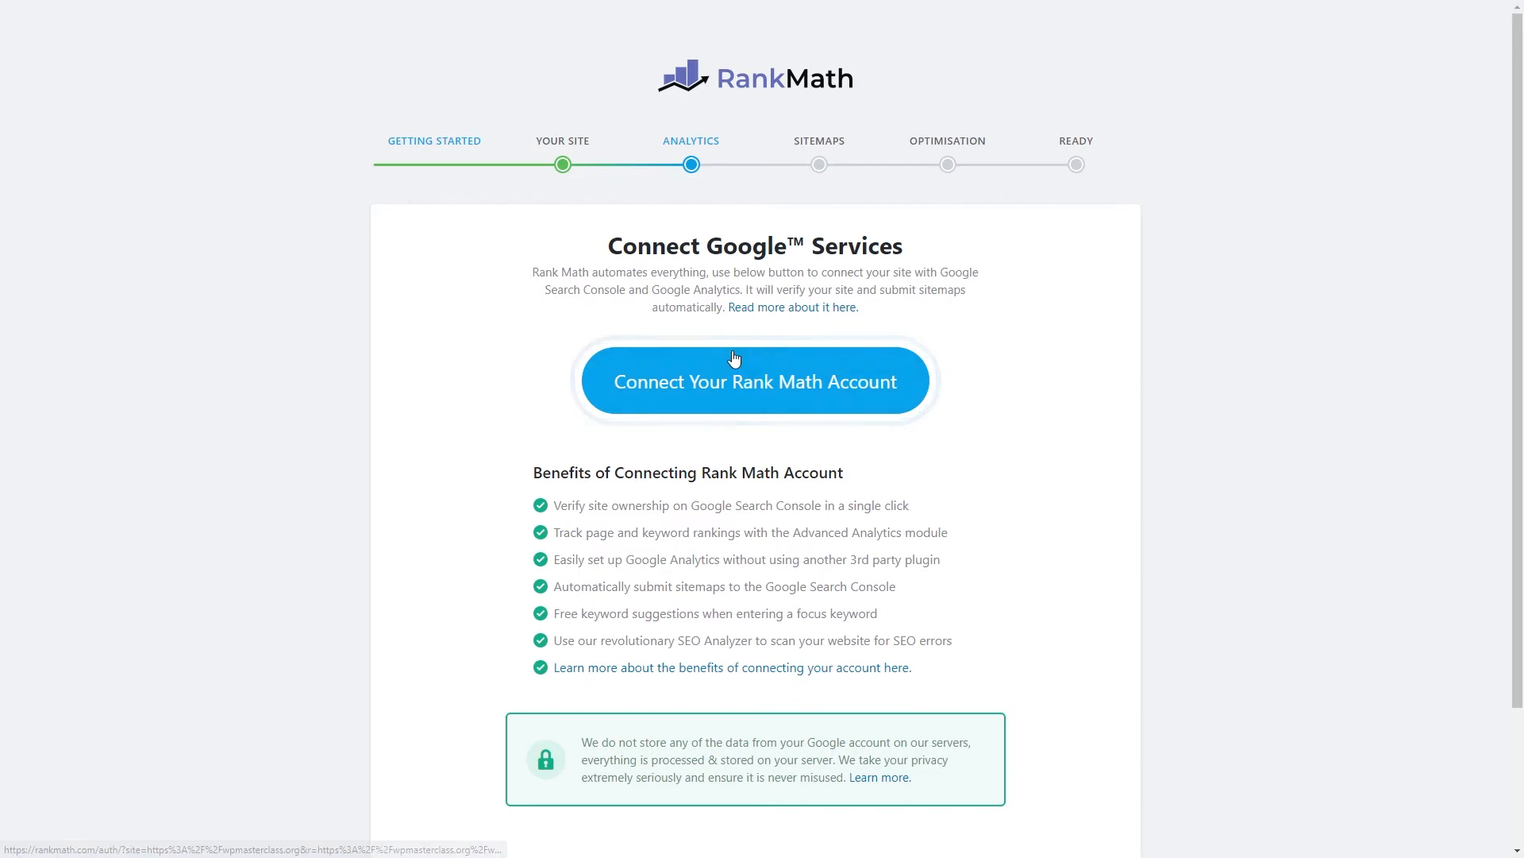
Start connecting a Rank Math account from the Connect Google Services step.
{"action": "left_click_drag", "start_coordinate": [593, 532], "coordinate": [650, 534]}
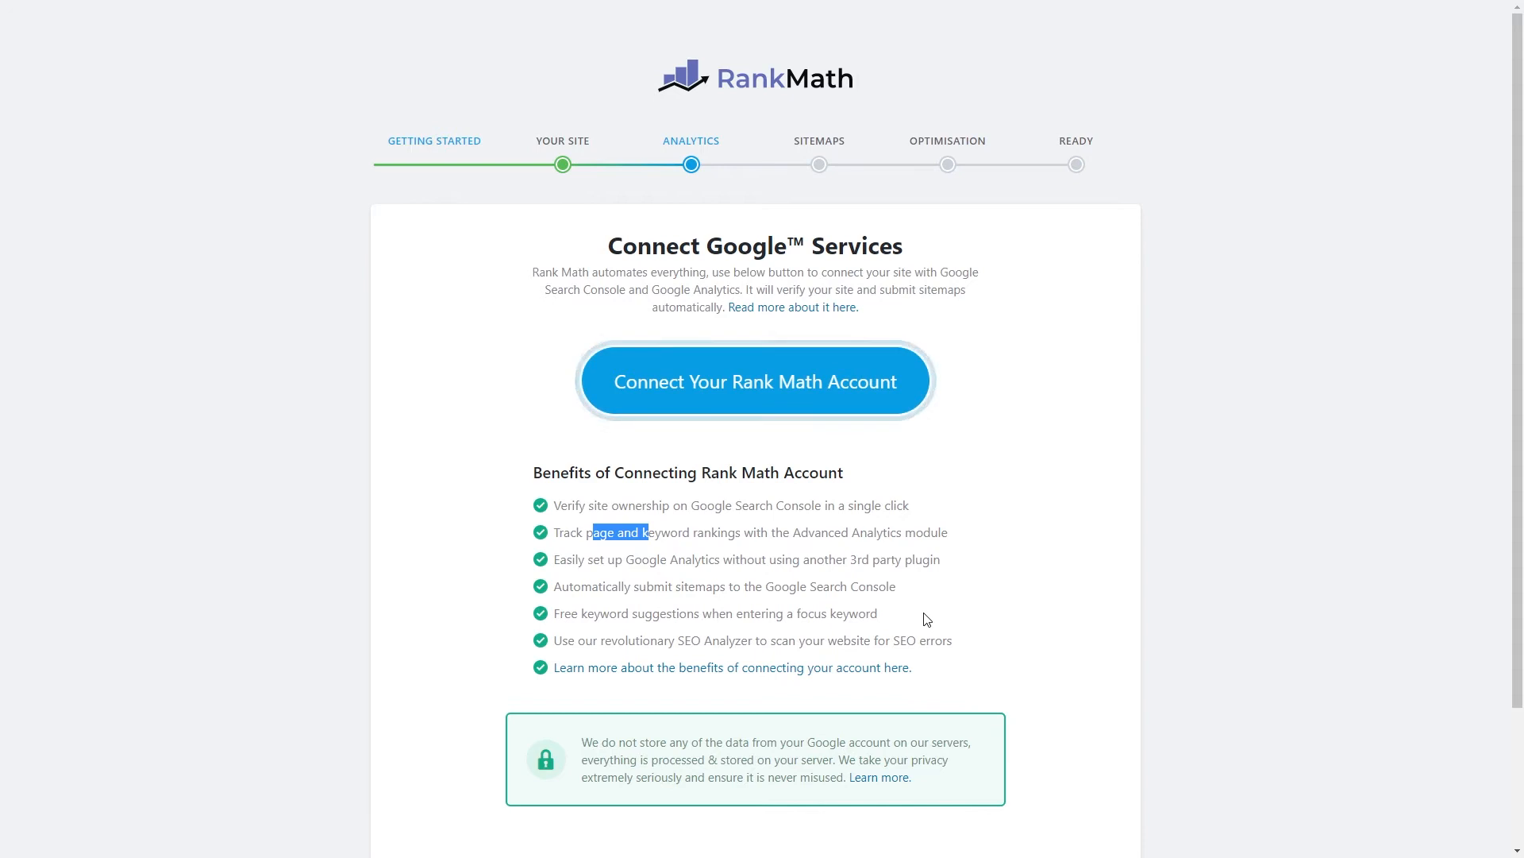
{"action": "left_click", "coordinate": [624, 608]}
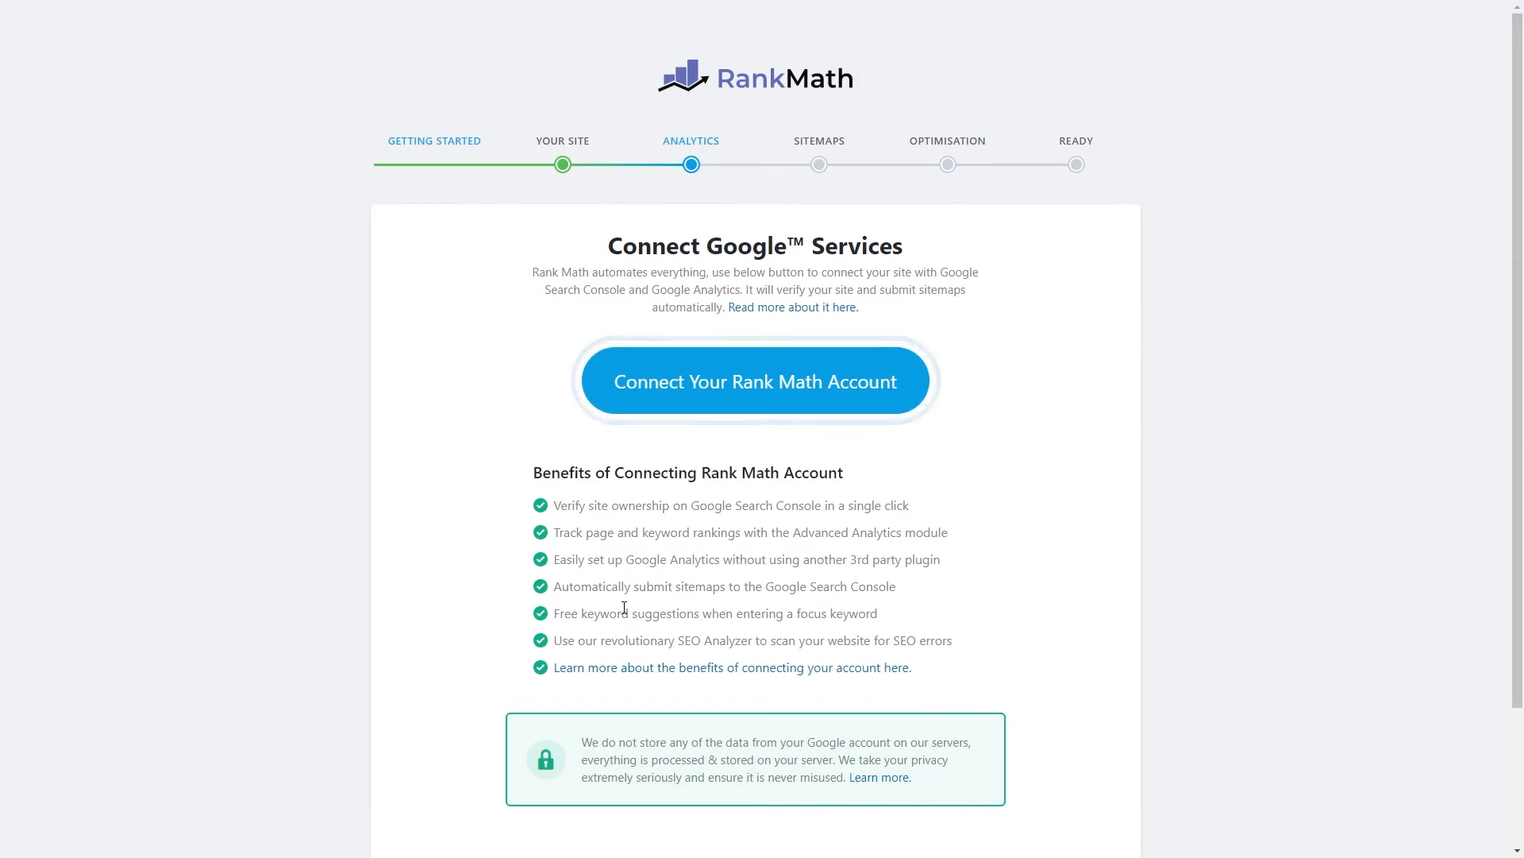
{"action": "left_click", "coordinate": [747, 374]}
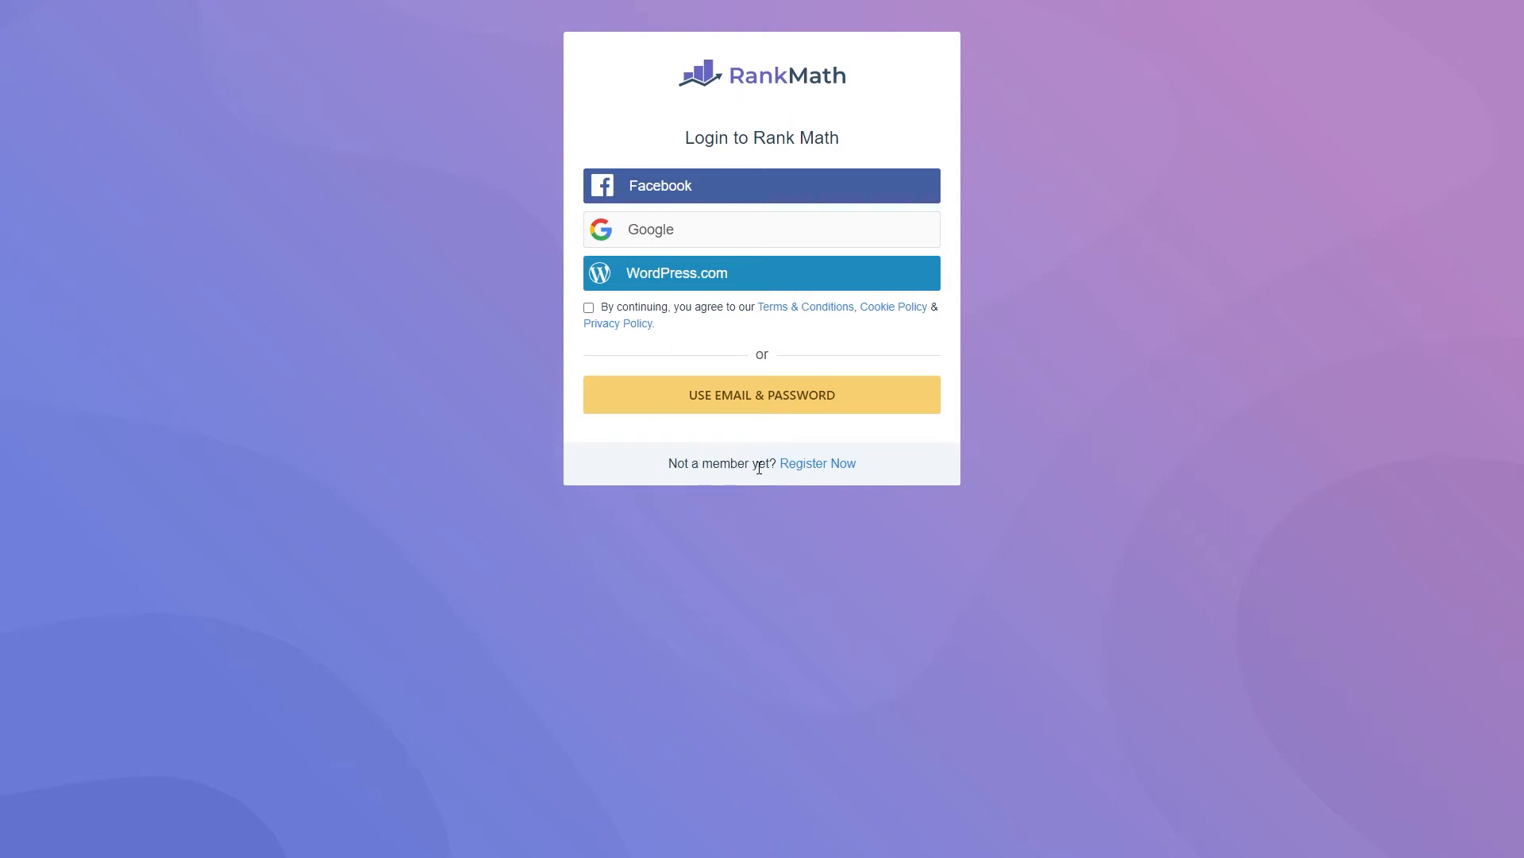
Choose to register a new free Rank Math account with an email address.
{"action": "left_click", "coordinate": [802, 469]}
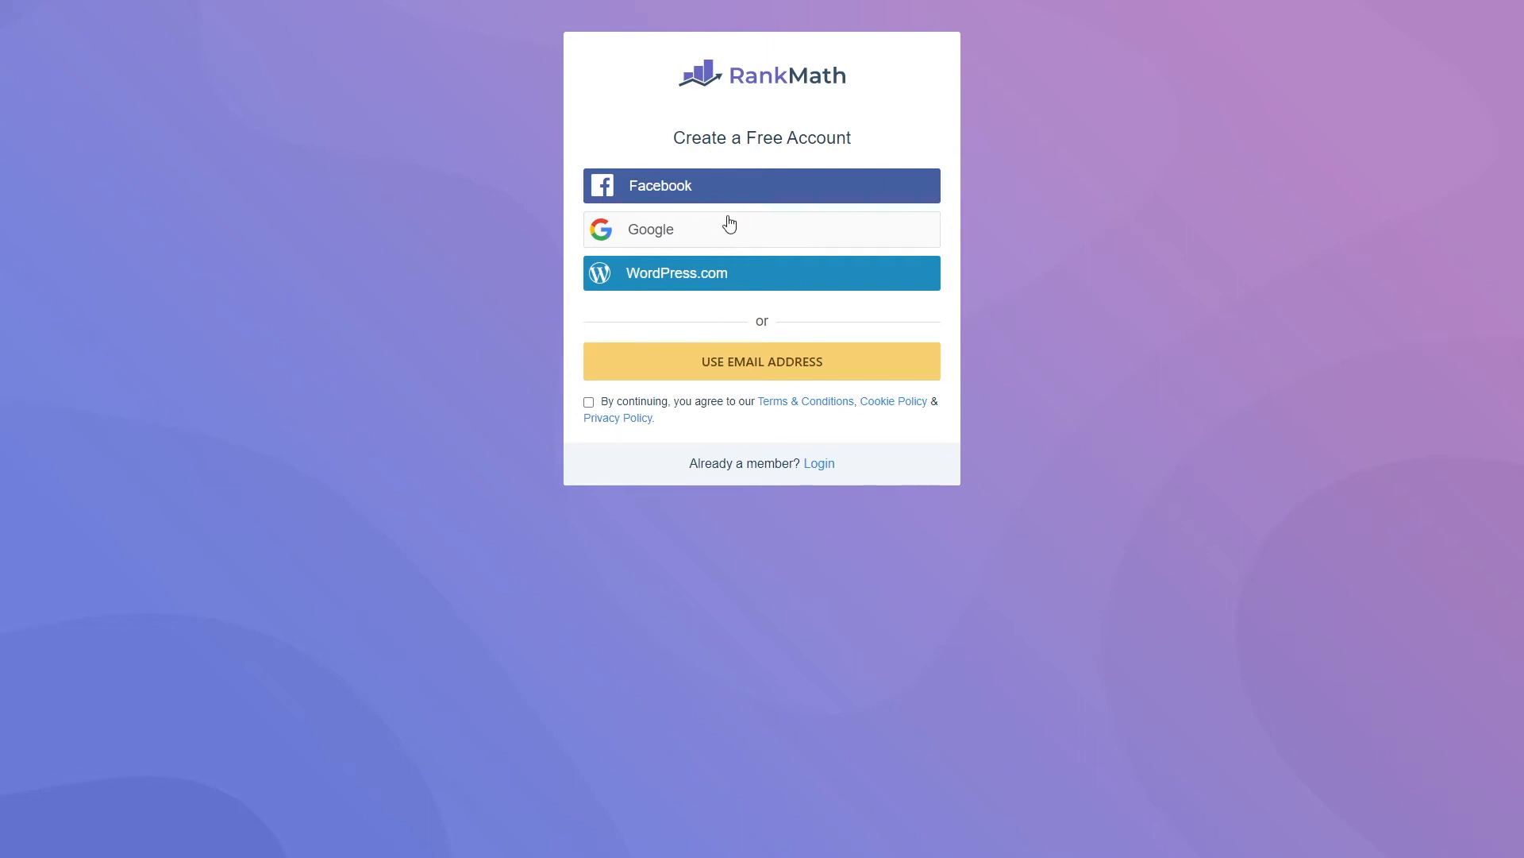
{"action": "left_click", "coordinate": [756, 361]}
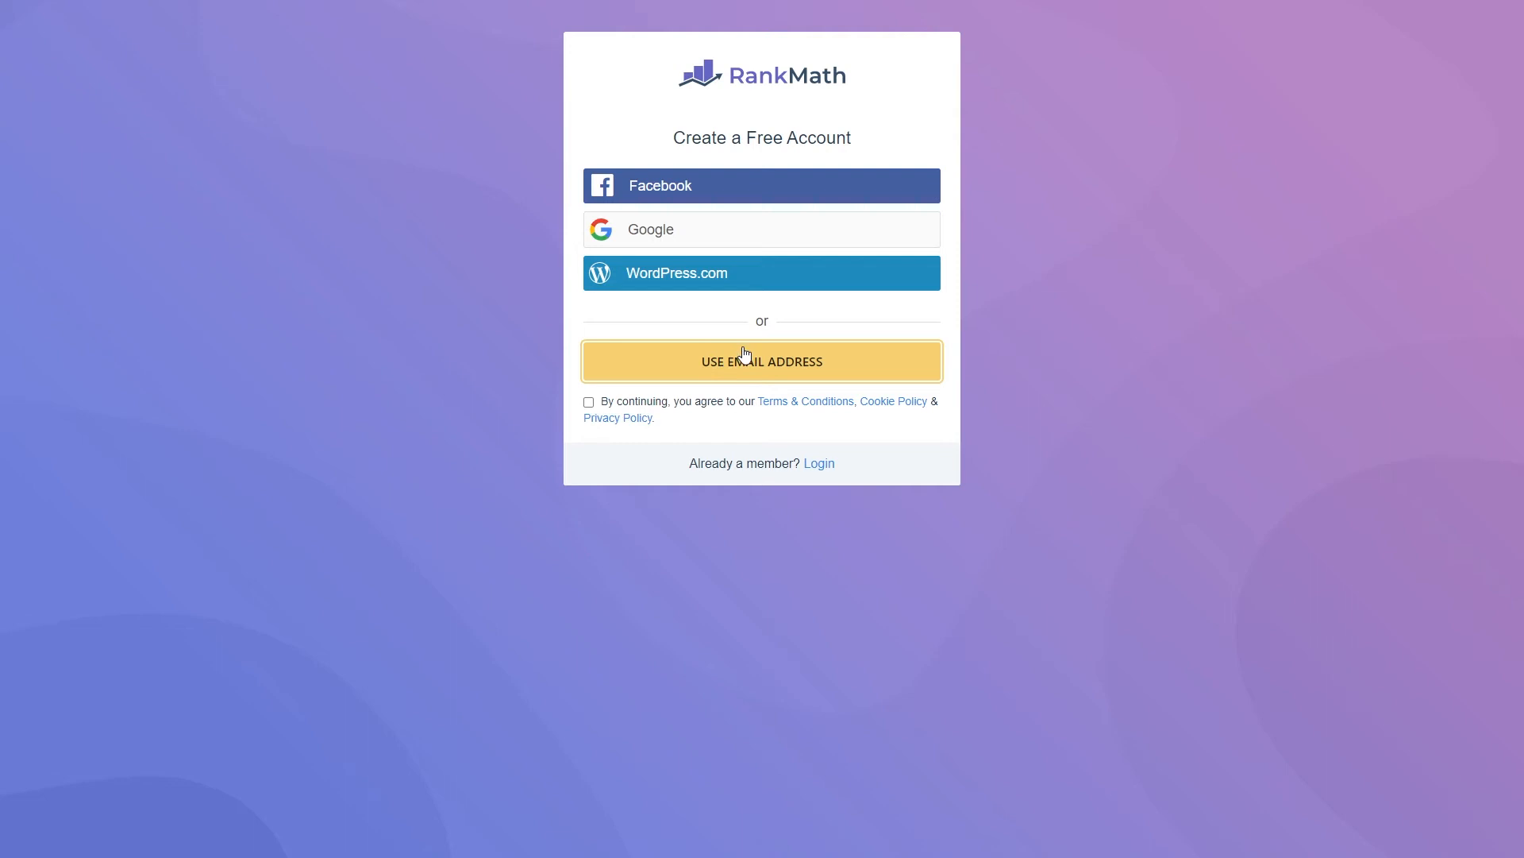
{"action": "left_click", "coordinate": [745, 355]}
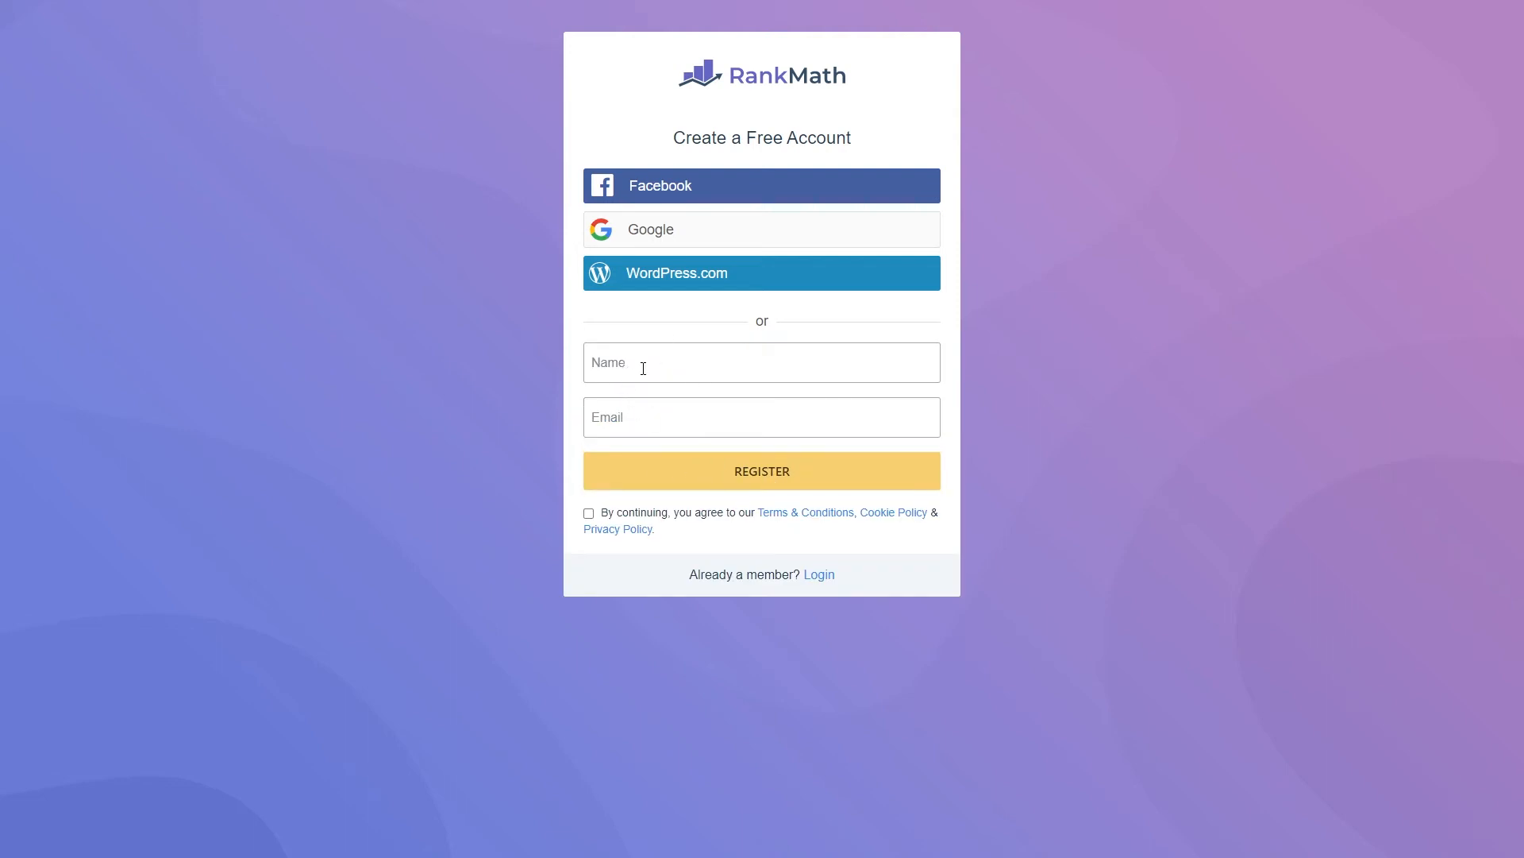
Enter the account holder's name and email, accept the terms, and register.
{"action": "left_click", "coordinate": [649, 362]}
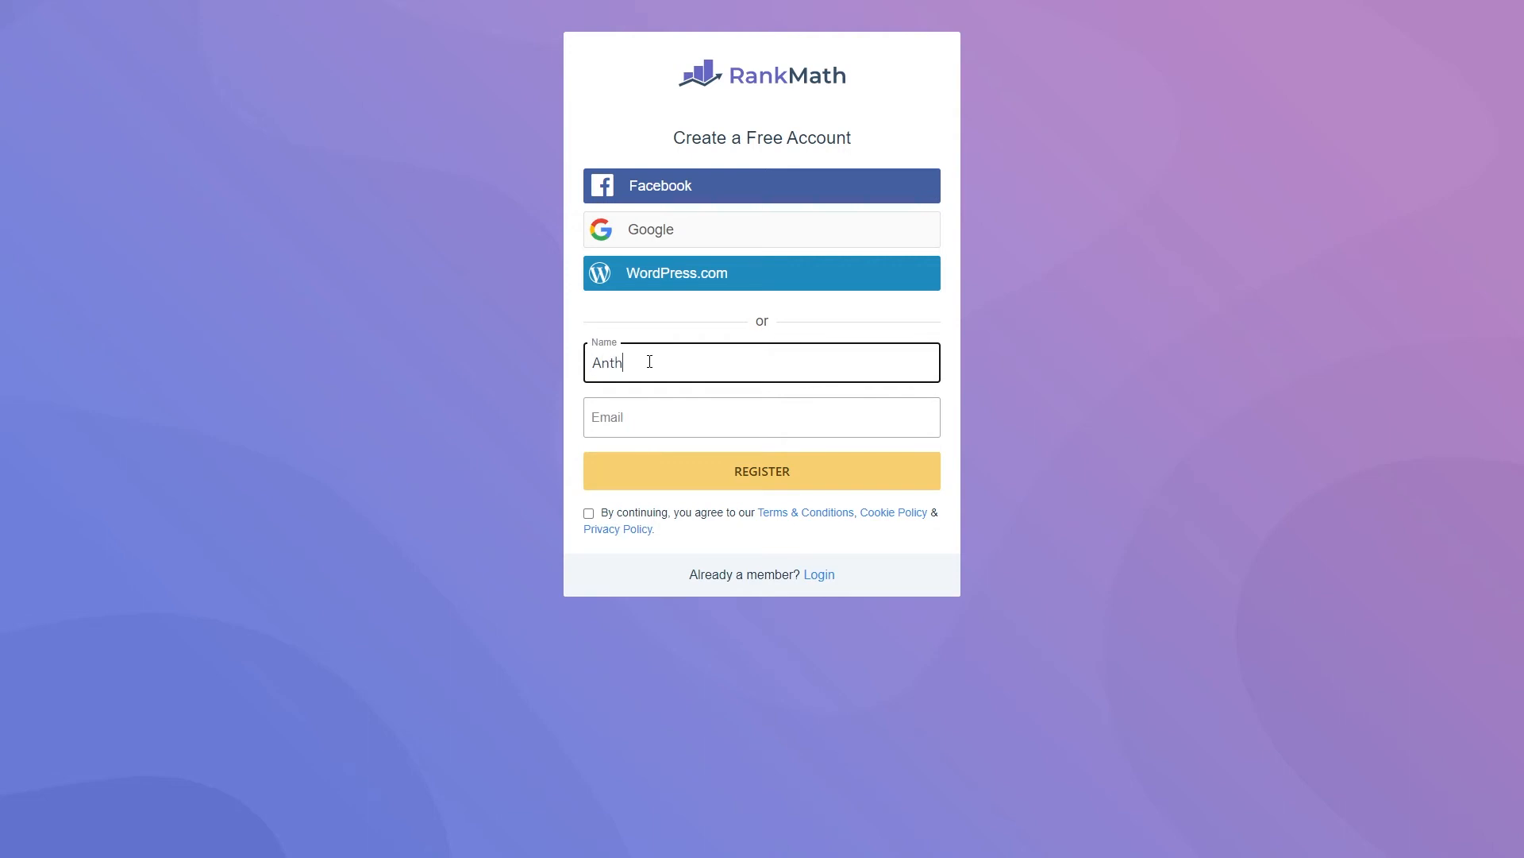
{"action": "key", "text": "Tab"}
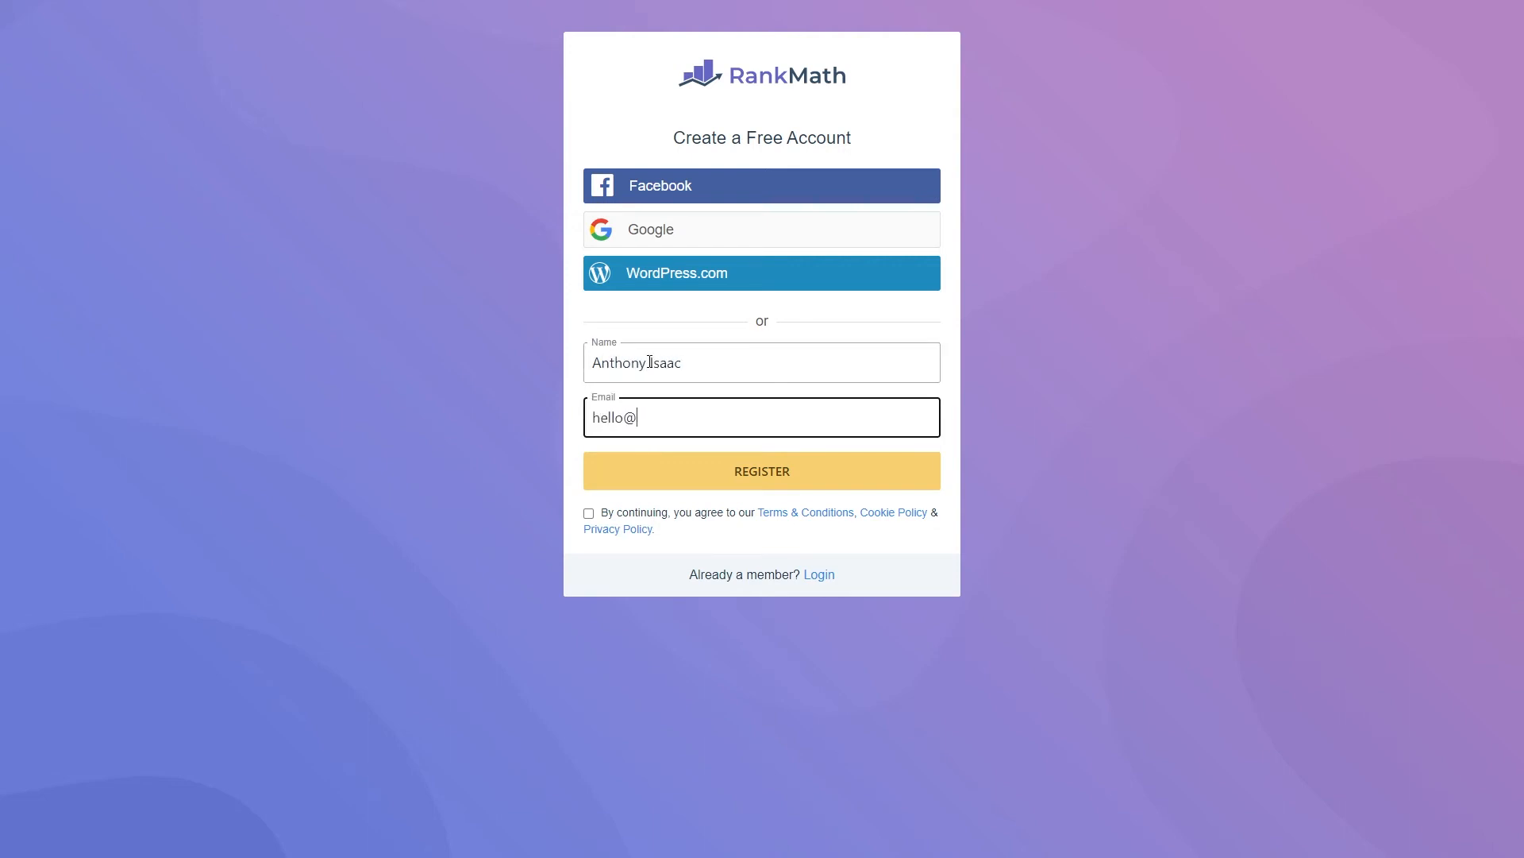
{"action": "left_click", "coordinate": [579, 399]}
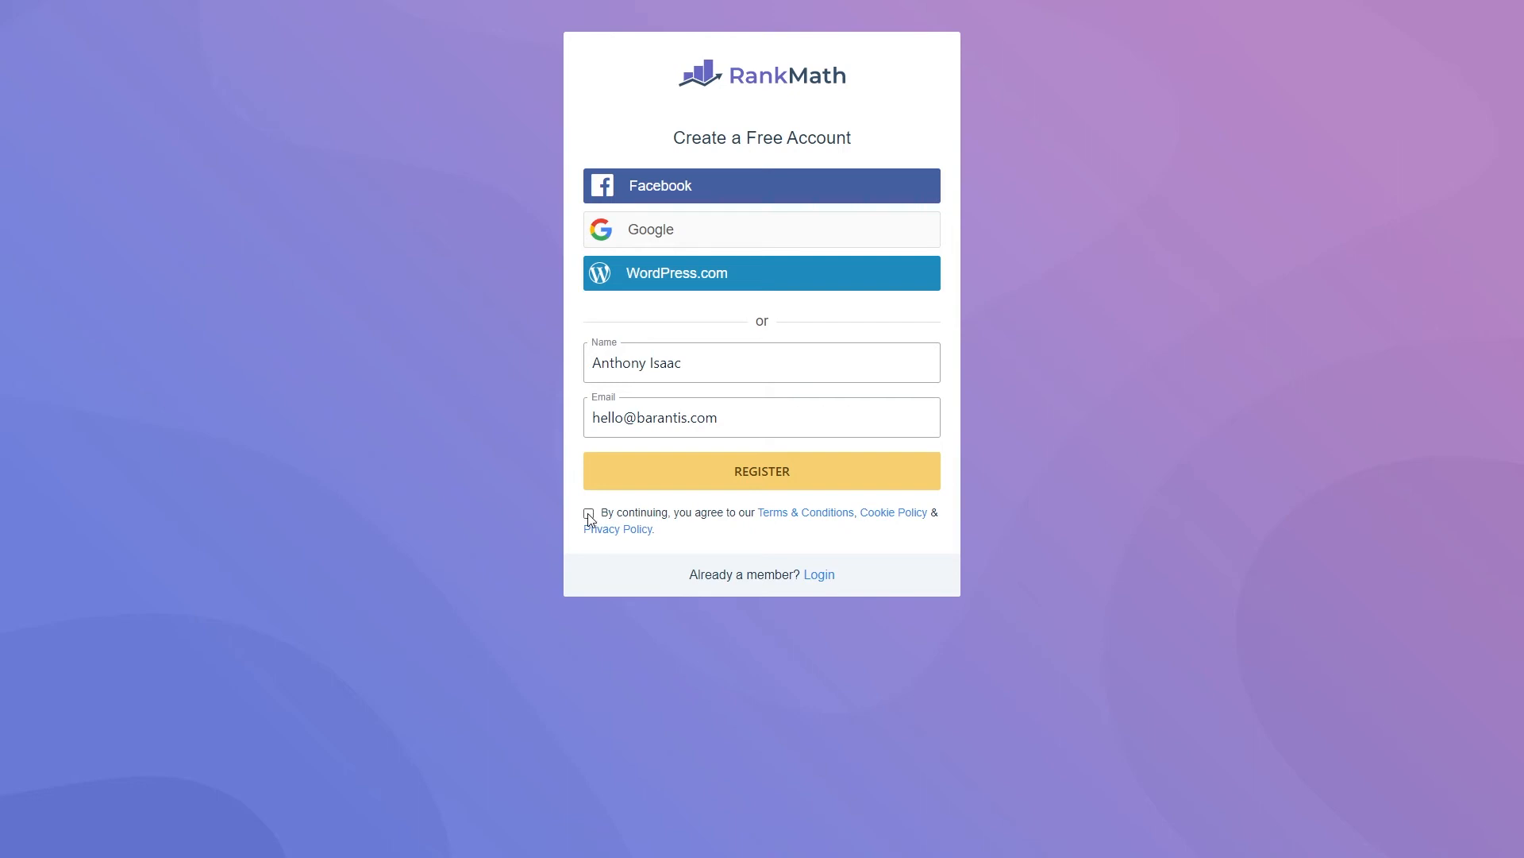
{"action": "left_click", "coordinate": [755, 486]}
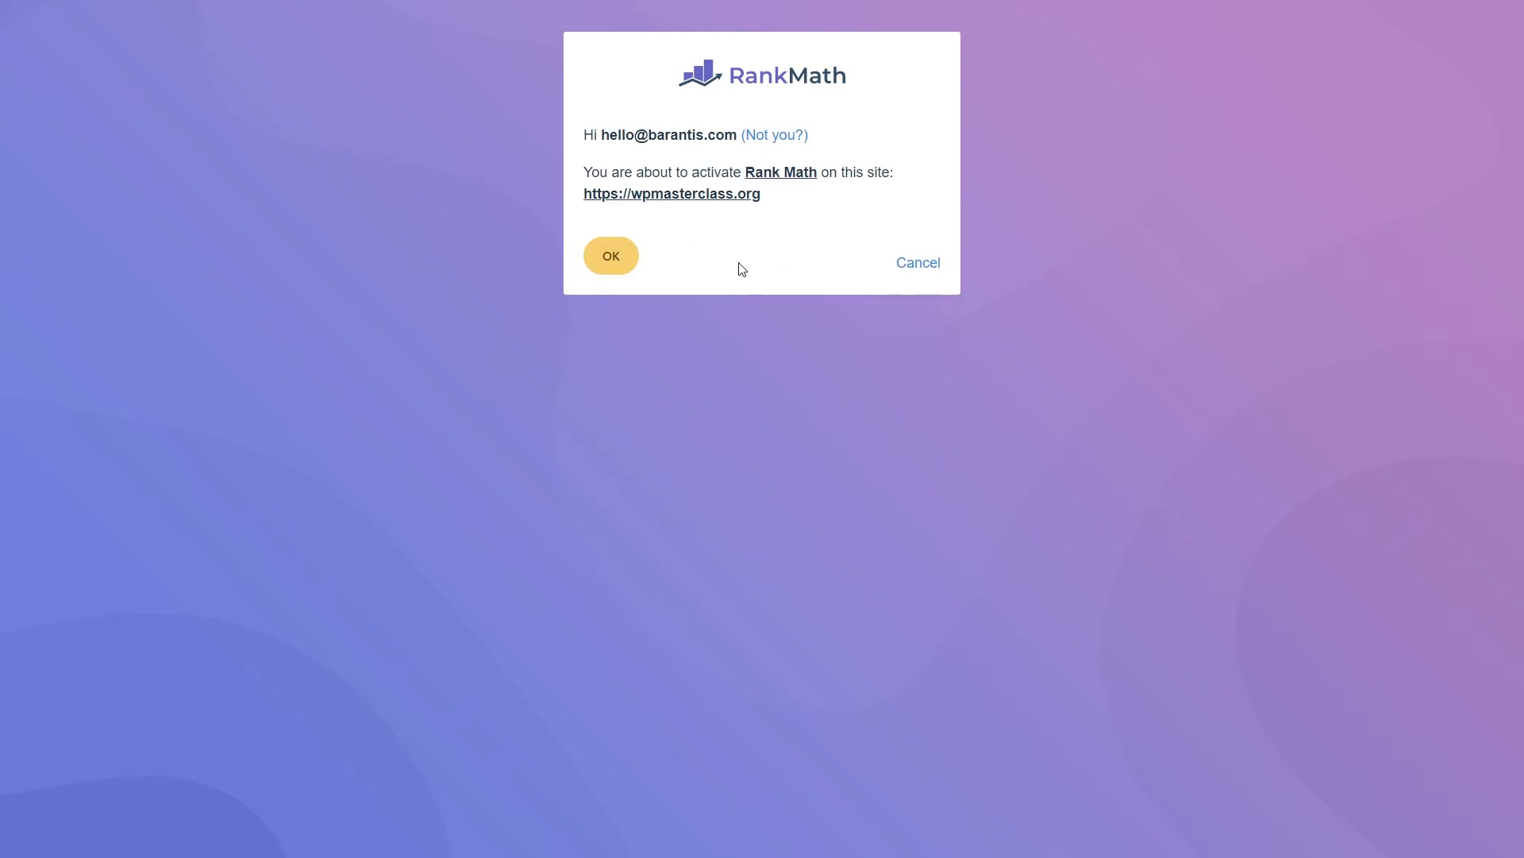
Confirm activation on wpmasterclass.org and grant Google Analytics, Search Console and site-list access.
{"action": "left_click", "coordinate": [613, 256]}
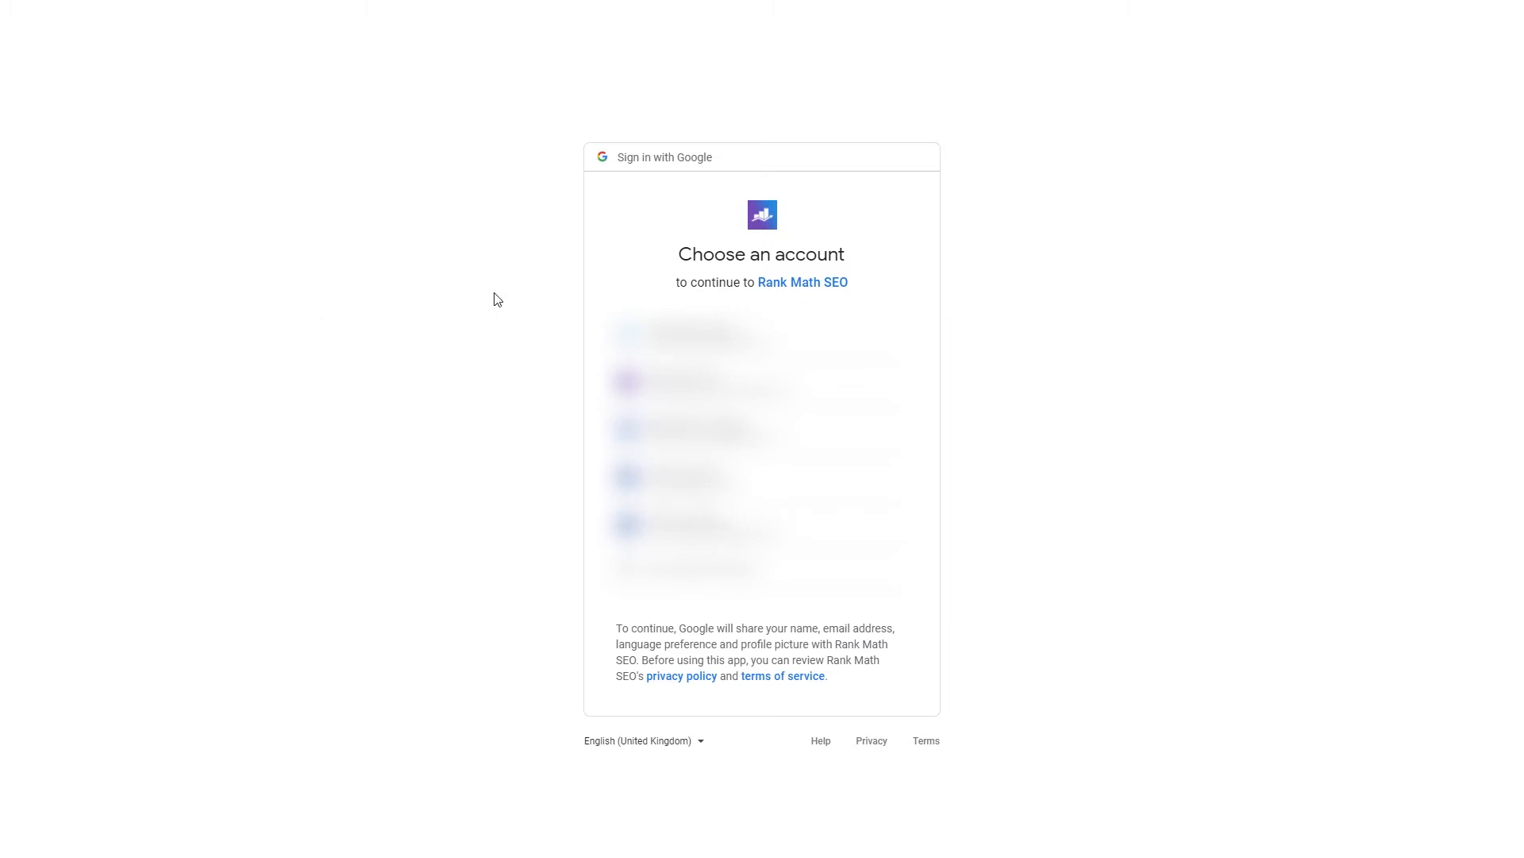
{"action": "left_click", "coordinate": [699, 335]}
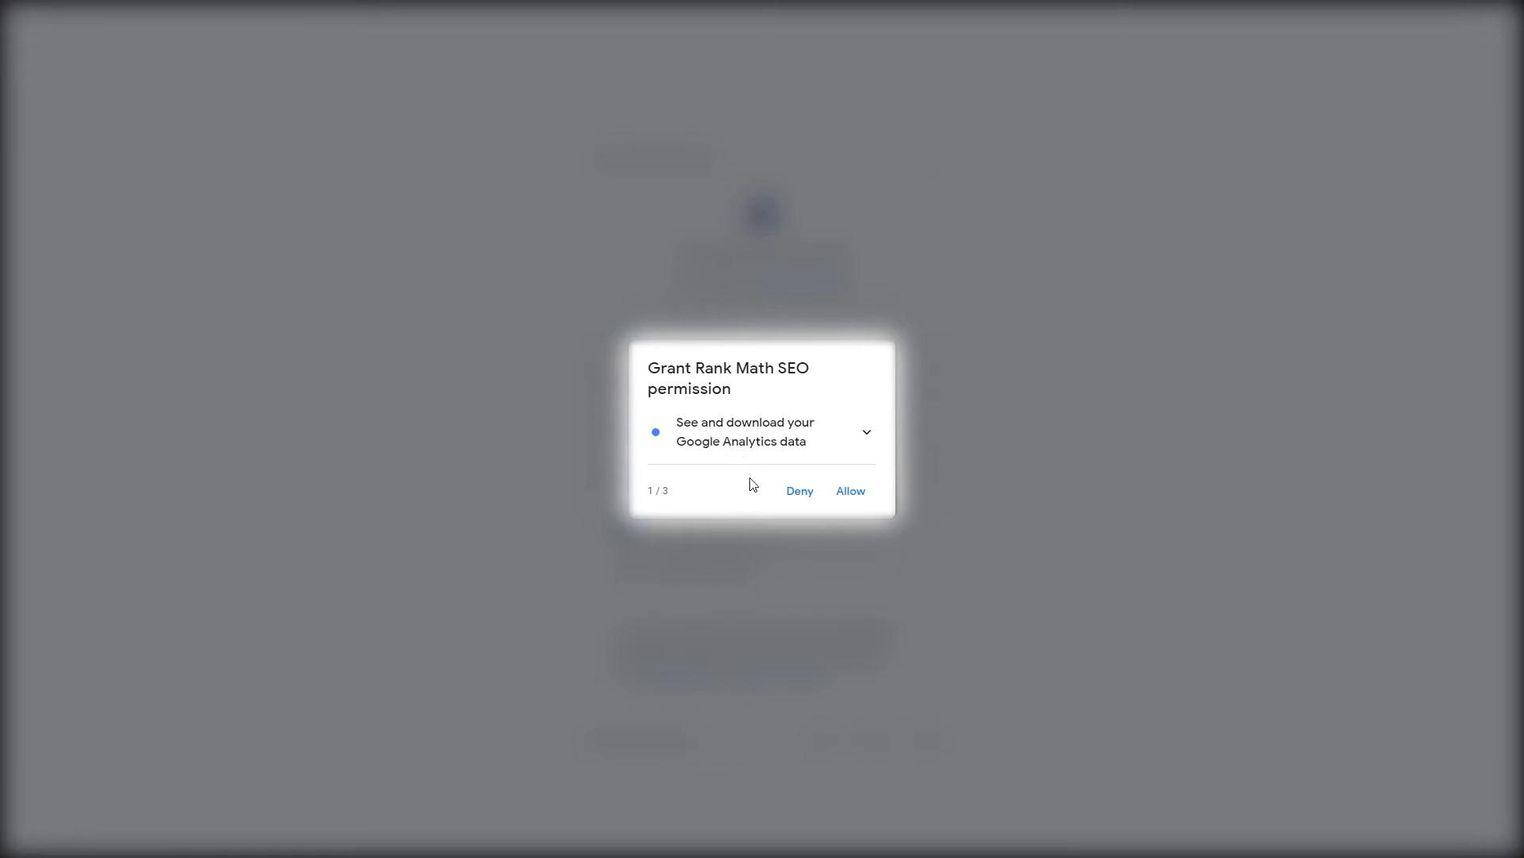
{"action": "left_click", "coordinate": [852, 493]}
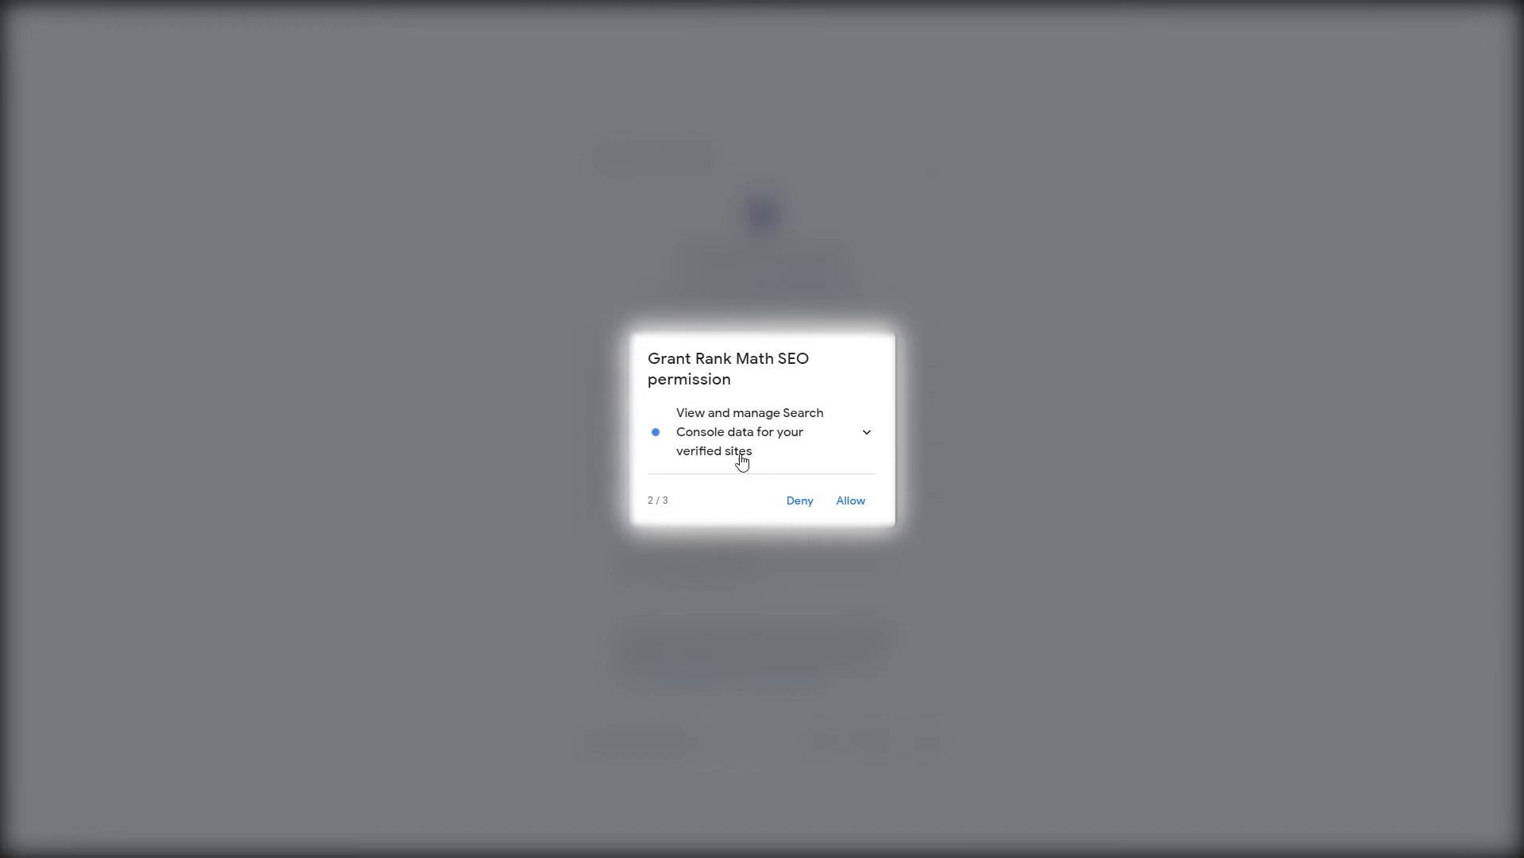
{"action": "left_click", "coordinate": [851, 502]}
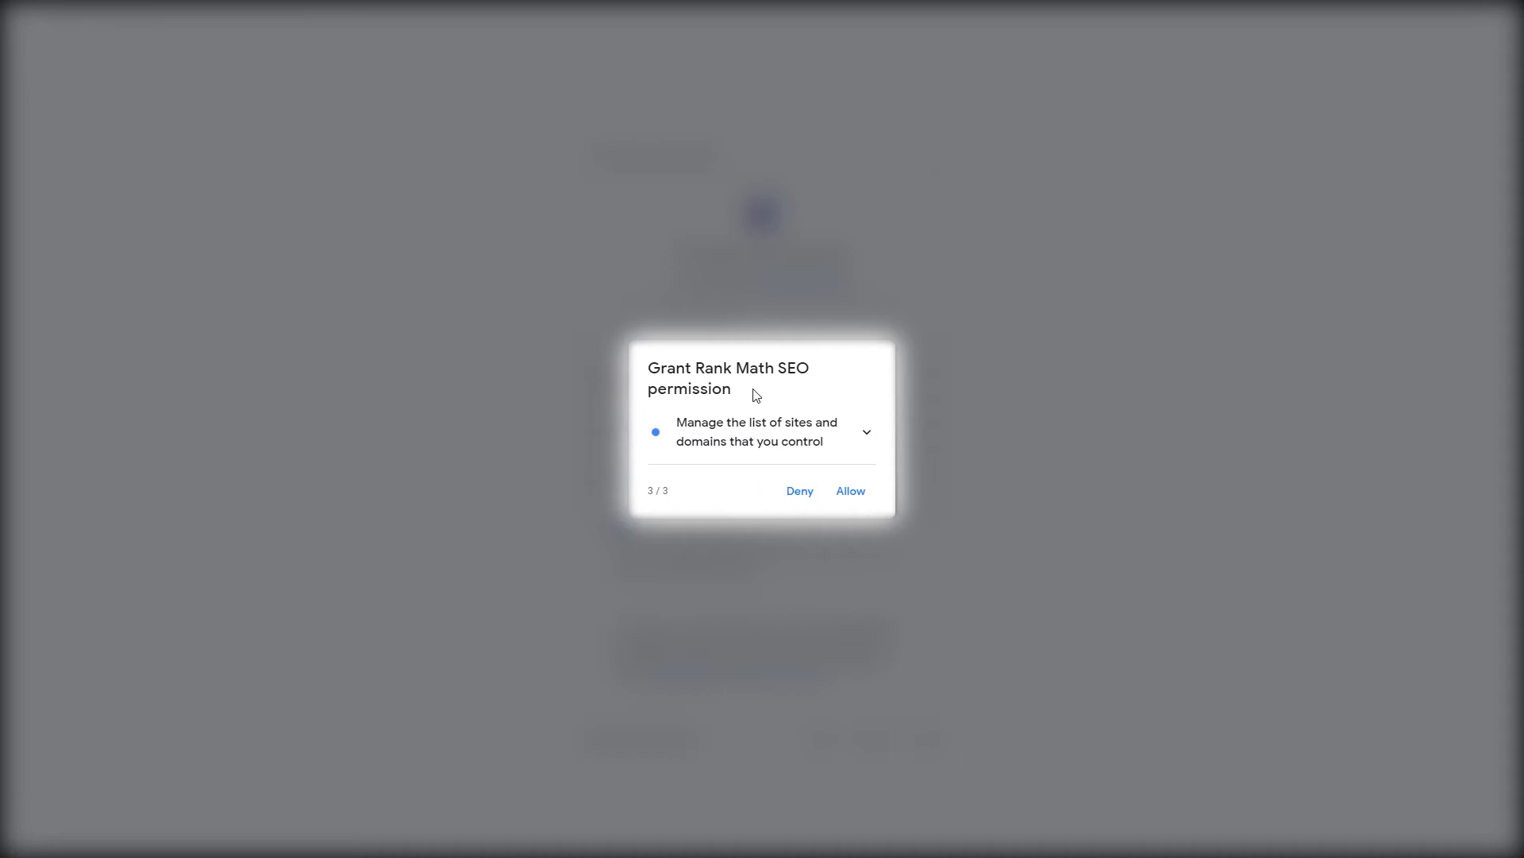
{"action": "left_click", "coordinate": [850, 492]}
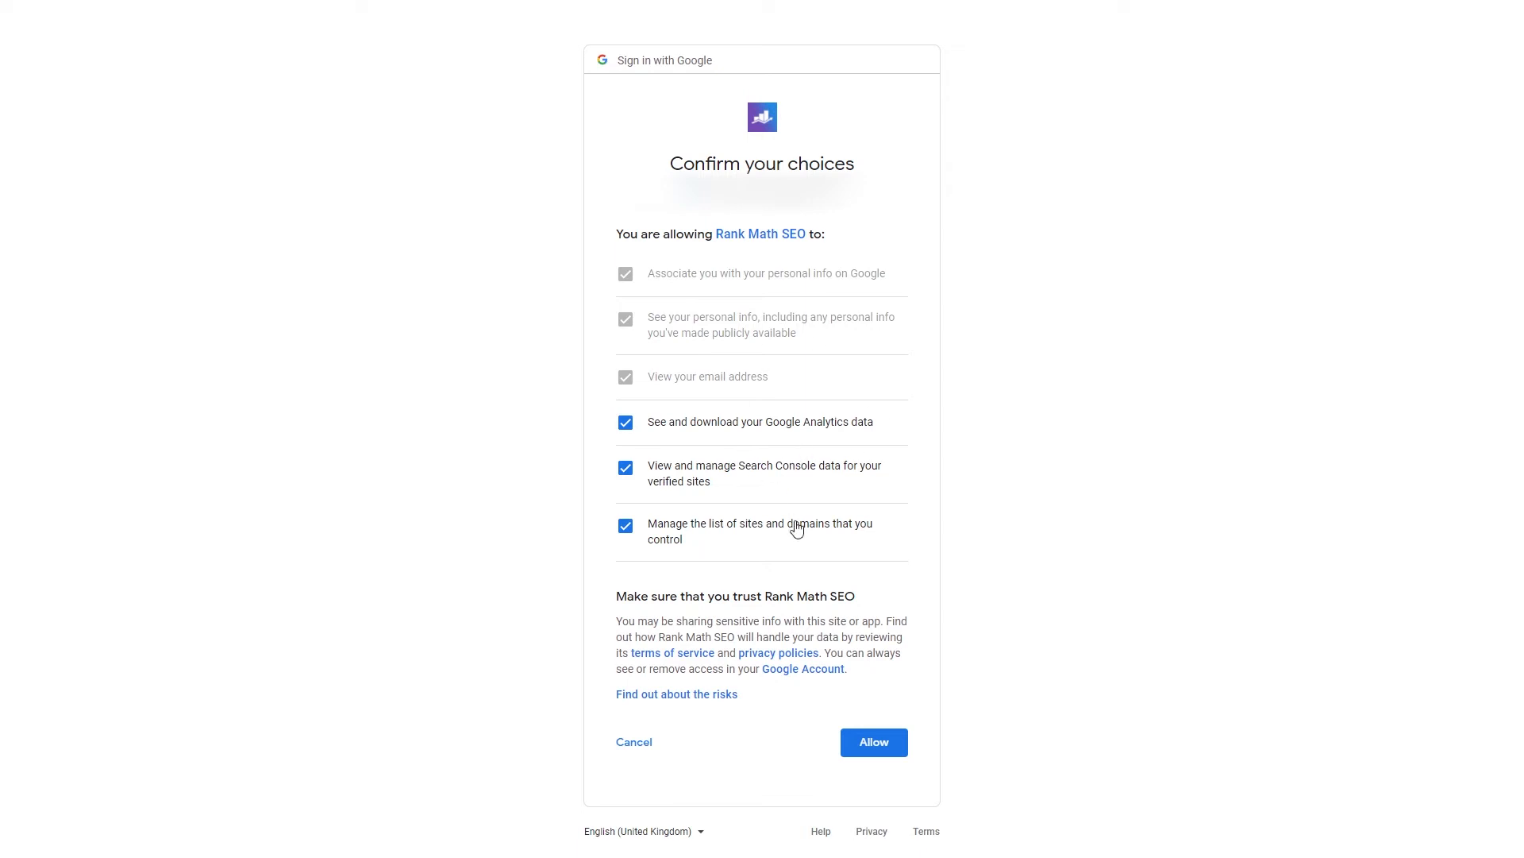
{"action": "left_click", "coordinate": [874, 743]}
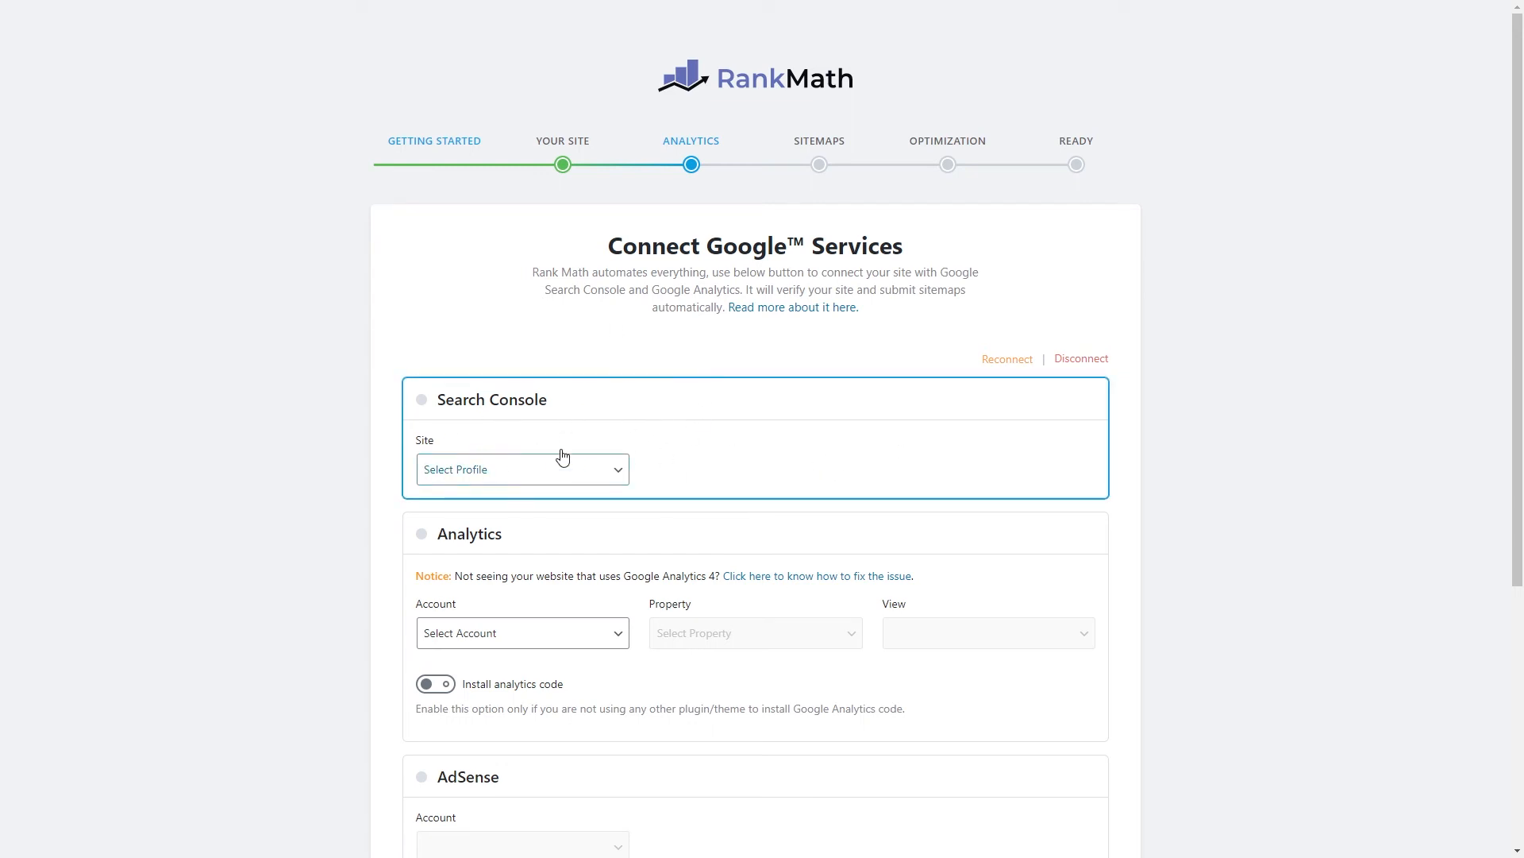
{"action": "scroll", "coordinate": [509, 427], "scroll_direction": "down", "scroll_amount": 2}
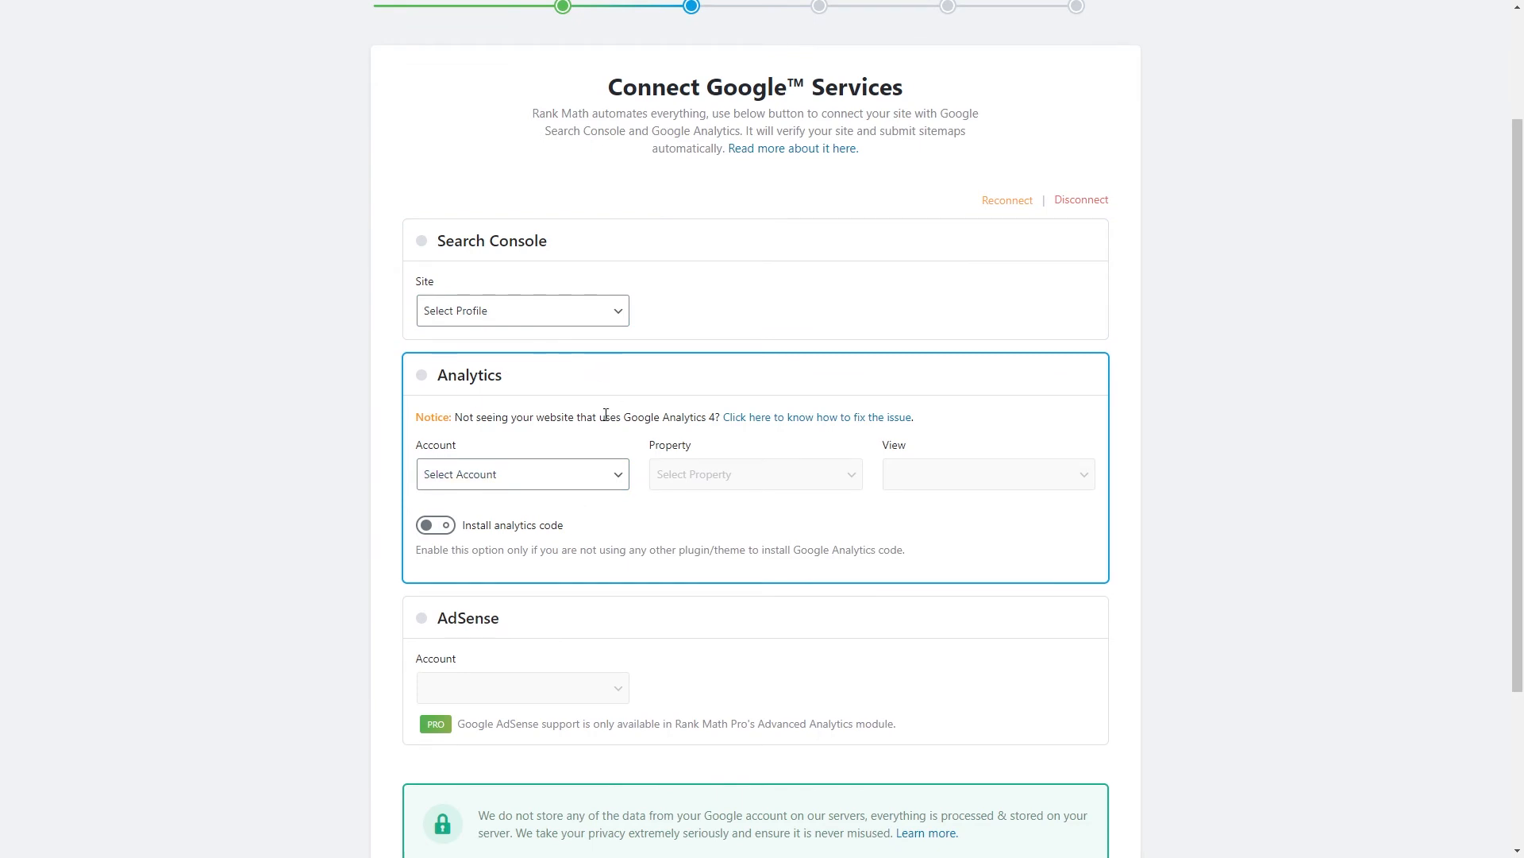
{"action": "scroll", "coordinate": [588, 497], "scroll_direction": "down", "scroll_amount": 3}
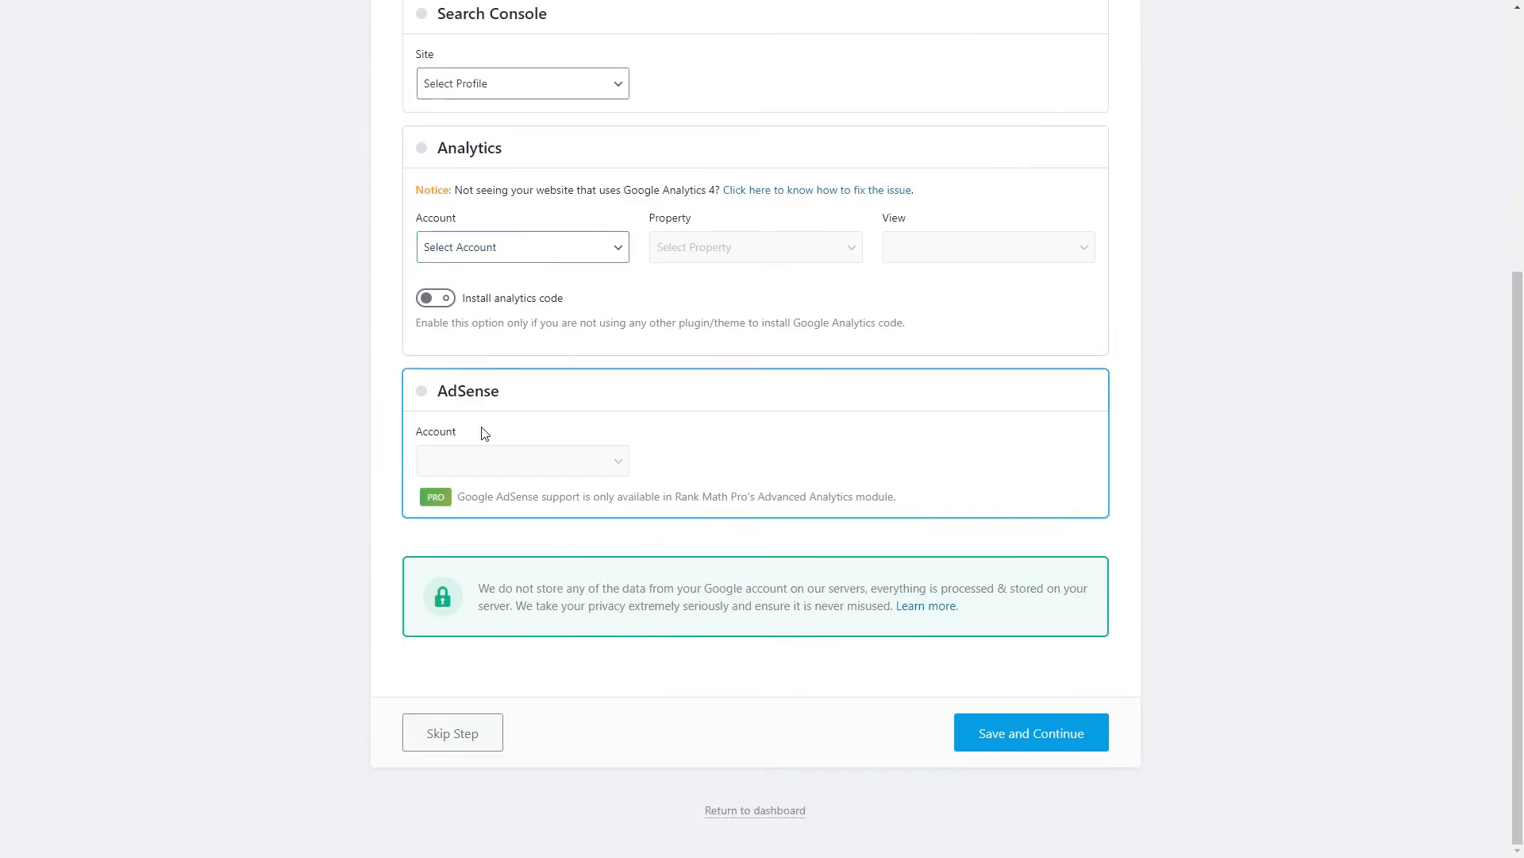
{"action": "scroll", "coordinate": [324, 516], "scroll_direction": "up", "scroll_amount": 5}
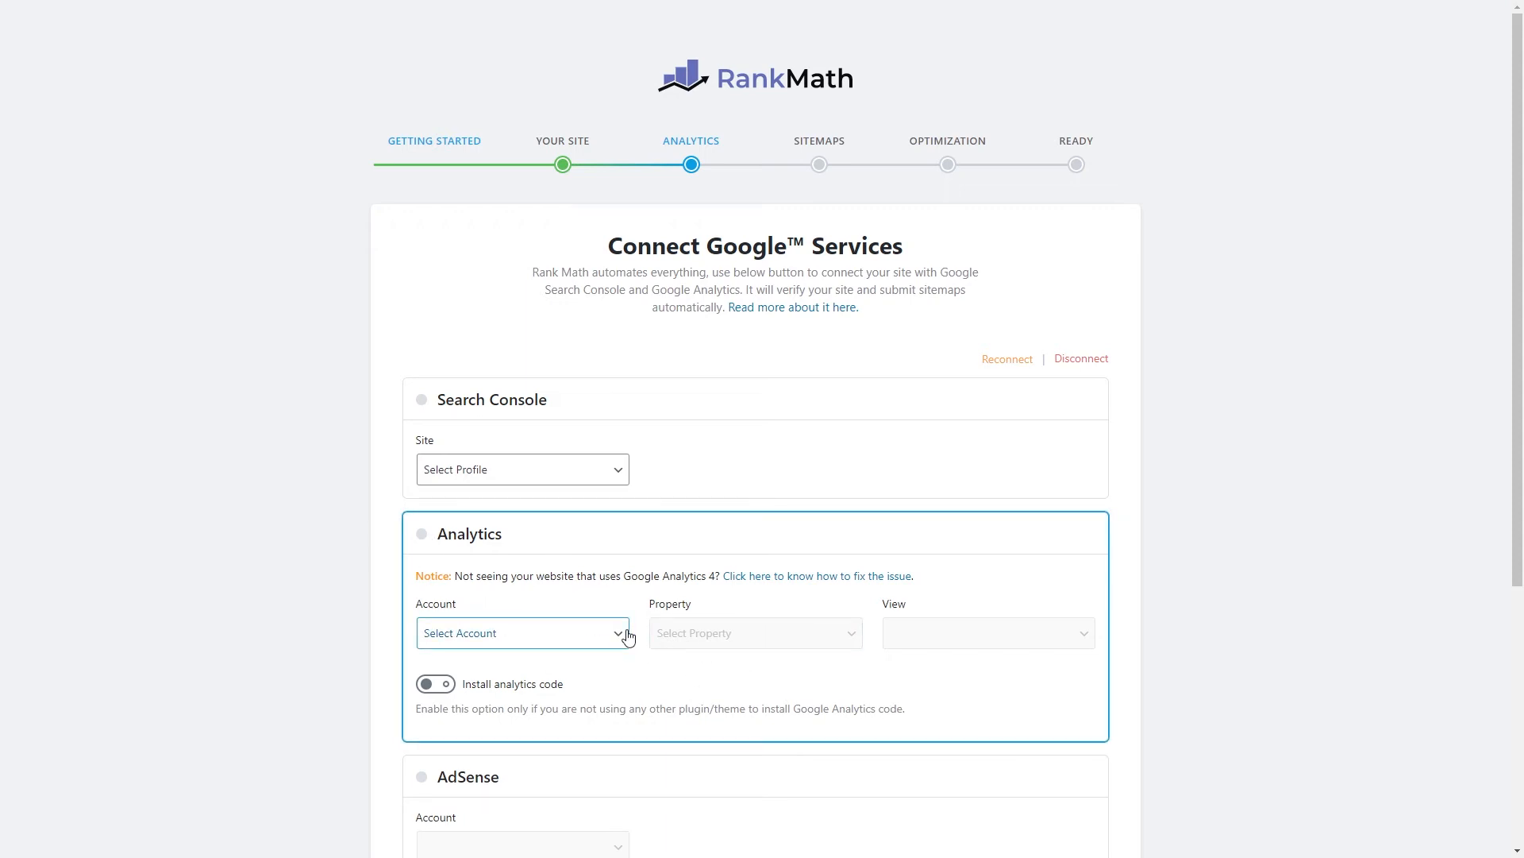
{"action": "scroll", "coordinate": [369, 572], "scroll_direction": "down", "scroll_amount": 5}
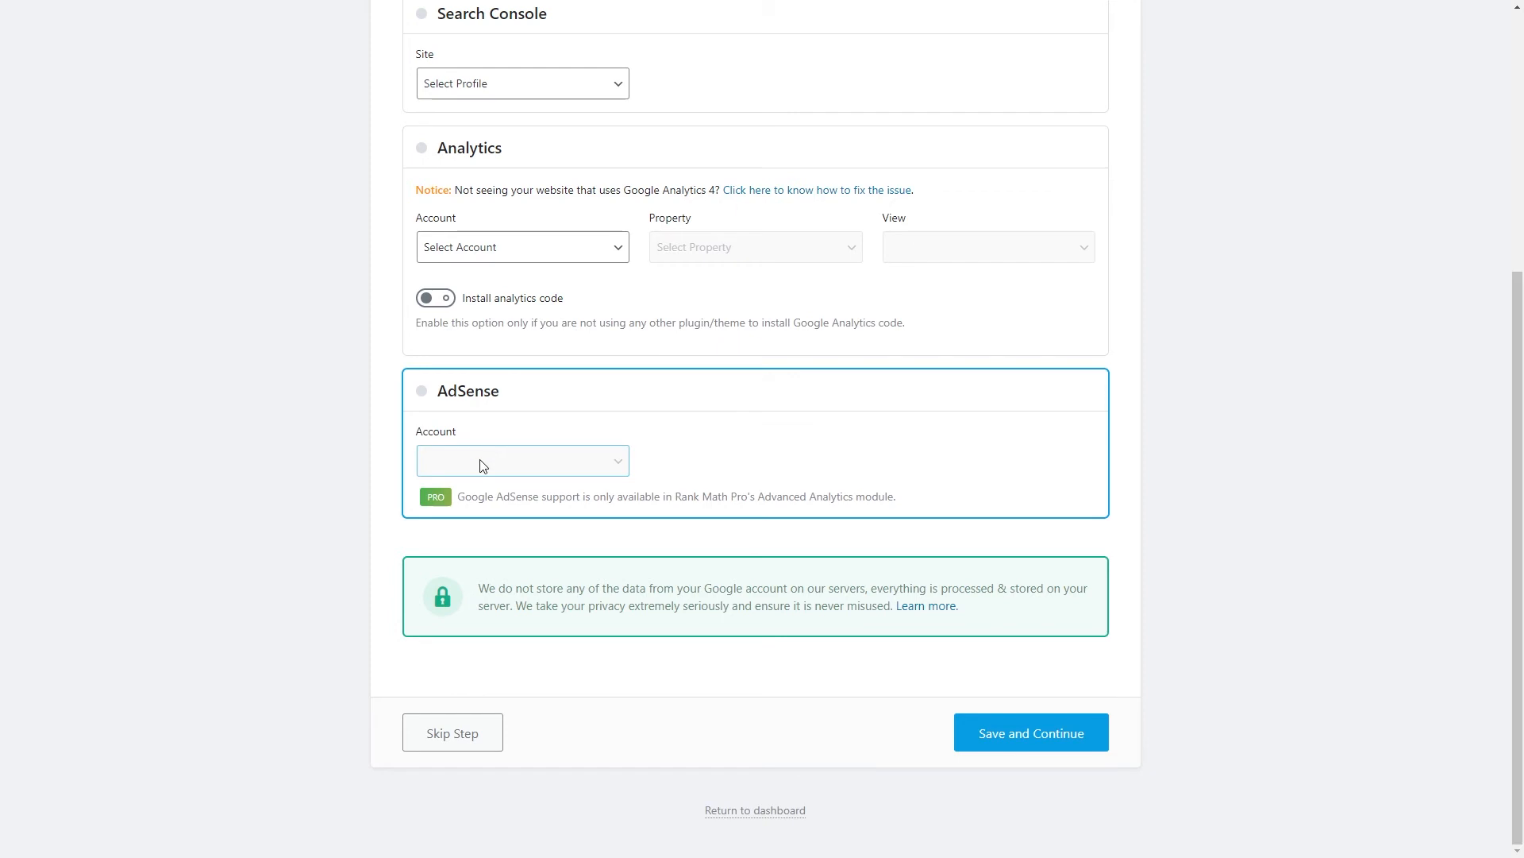
{"action": "scroll", "coordinate": [401, 681], "scroll_direction": "up", "scroll_amount": 5}
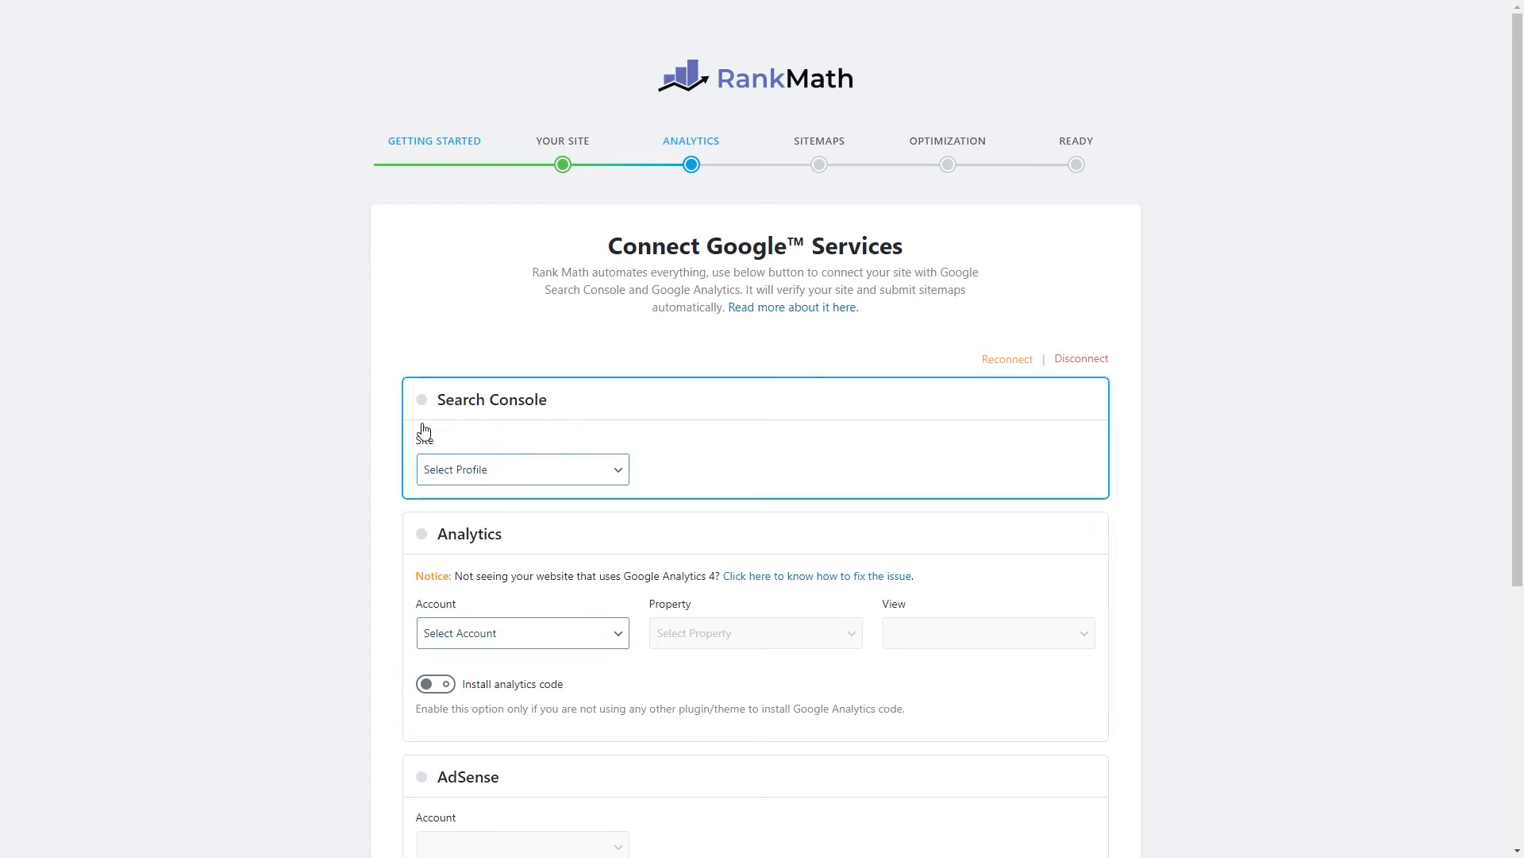
Link Search Console to sc-domain:wpmasterclass.org and Analytics to wpmasterclass.org, All Web Site Data, then save.
{"action": "left_click", "coordinate": [497, 478]}
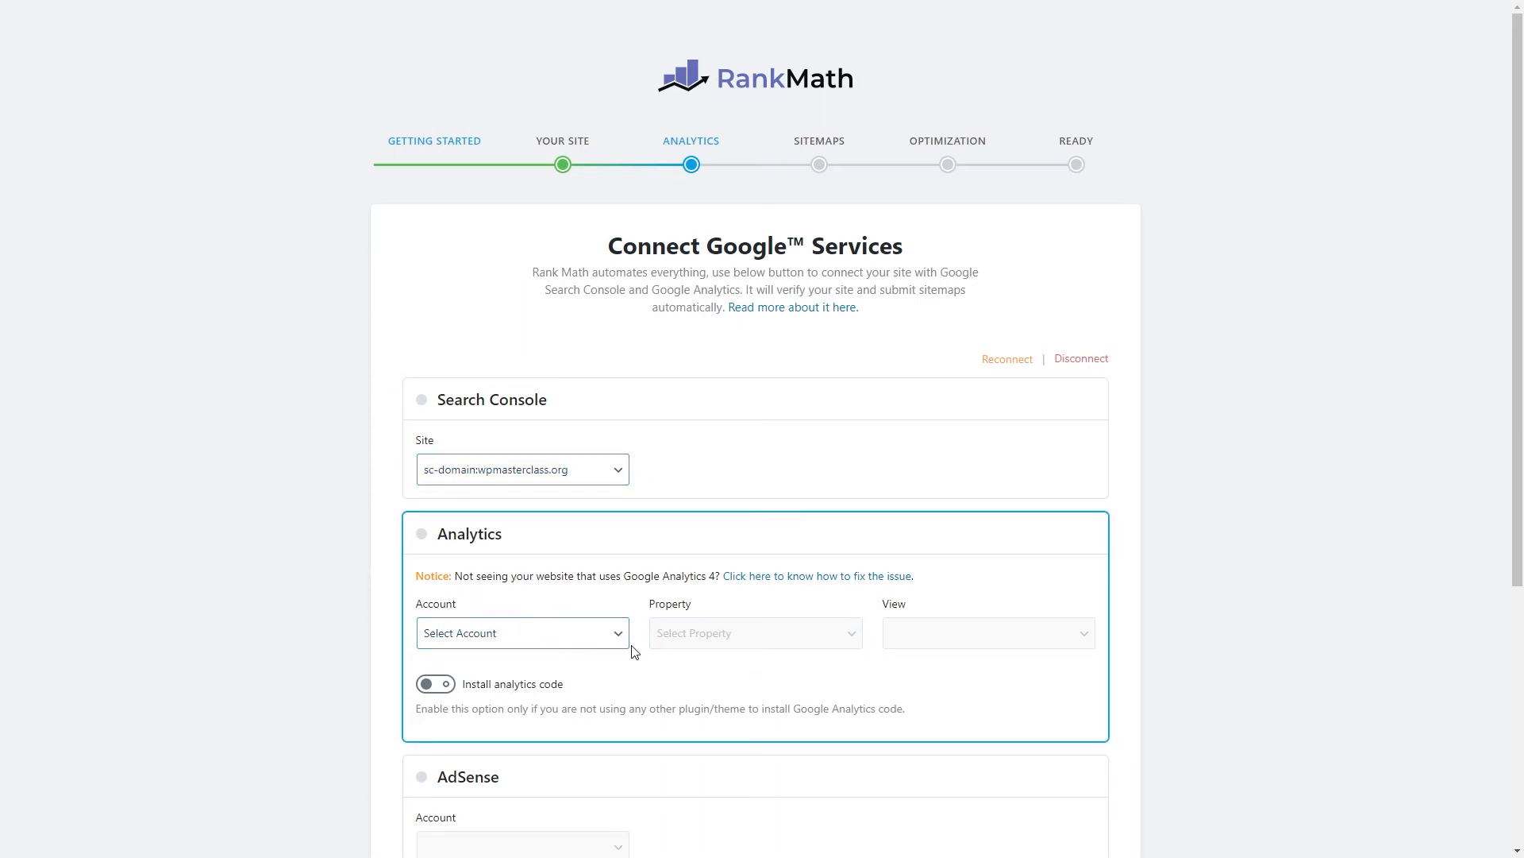
{"action": "left_click", "coordinate": [559, 647]}
{"action": "left_click", "coordinate": [515, 672]}
{"action": "left_click", "coordinate": [698, 635]}
{"action": "left_click", "coordinate": [728, 675]}
{"action": "left_click", "coordinate": [978, 640]}
{"action": "left_click", "coordinate": [972, 673]}
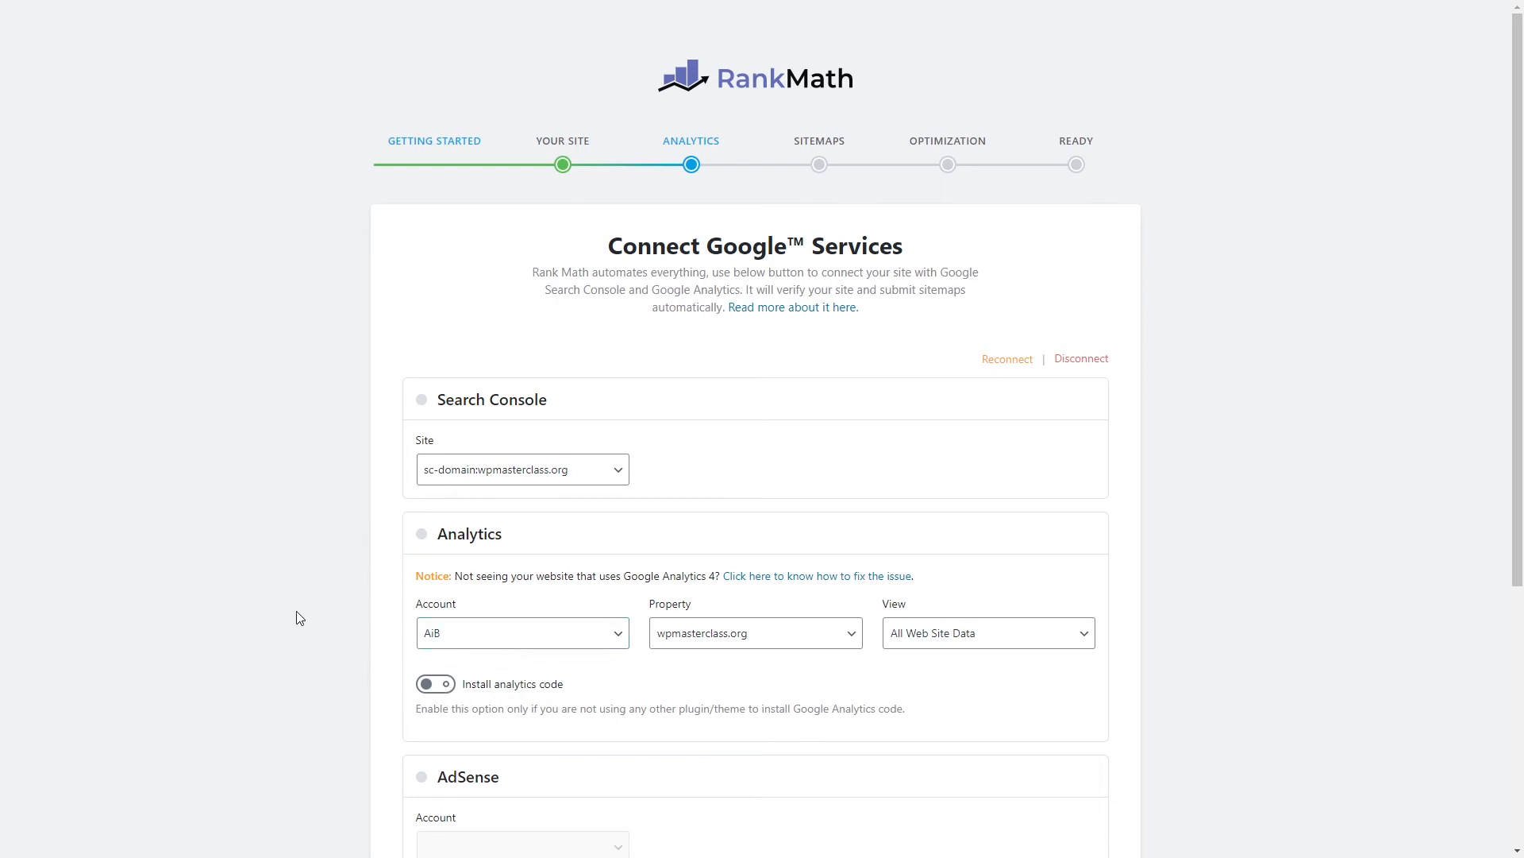
{"action": "scroll", "coordinate": [290, 620], "scroll_direction": "down", "scroll_amount": 5}
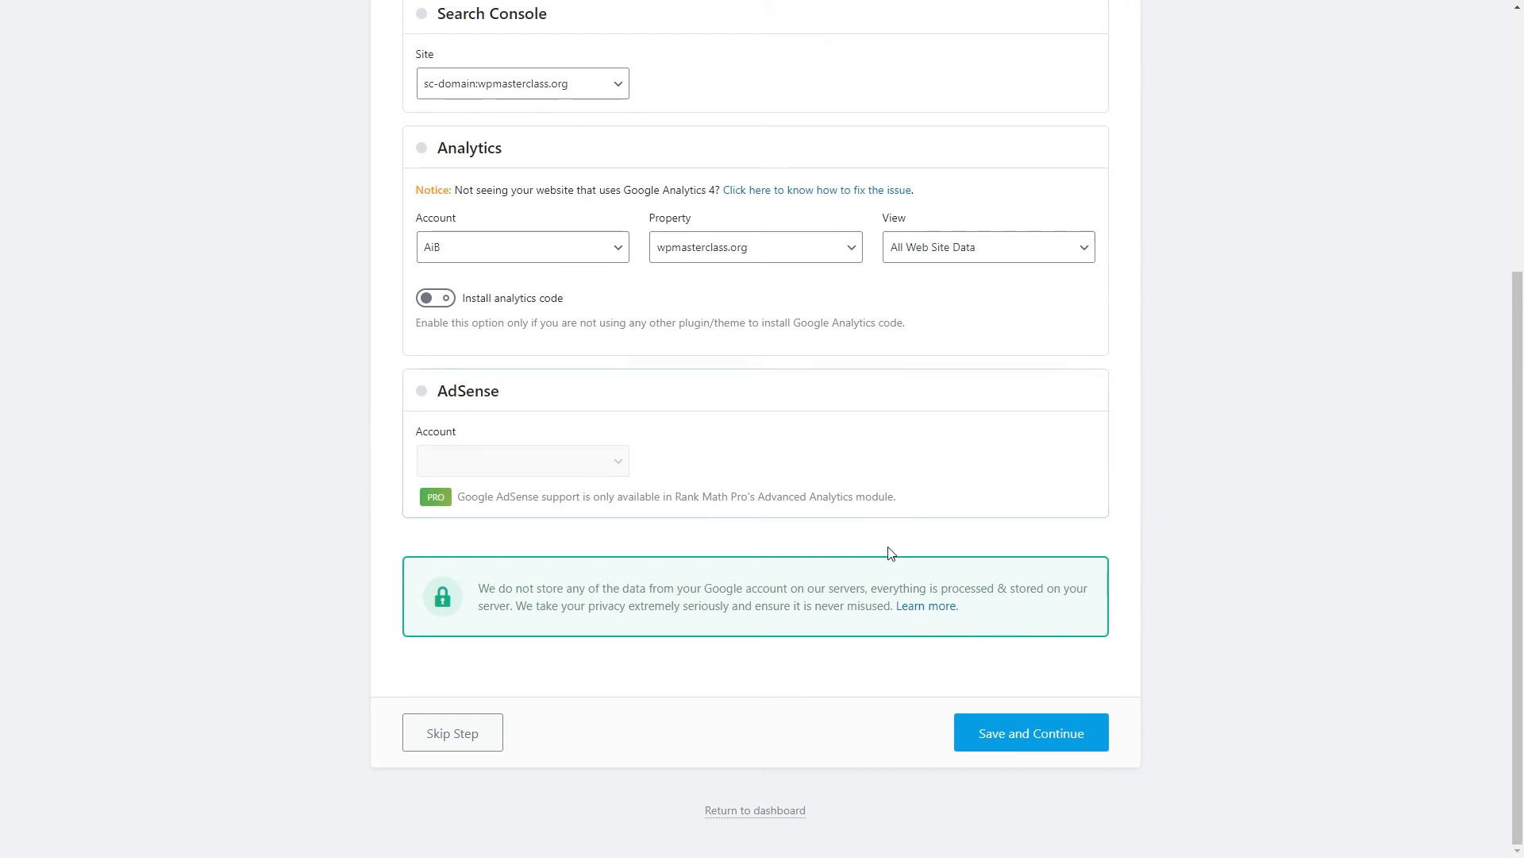
{"action": "left_click", "coordinate": [1039, 722]}
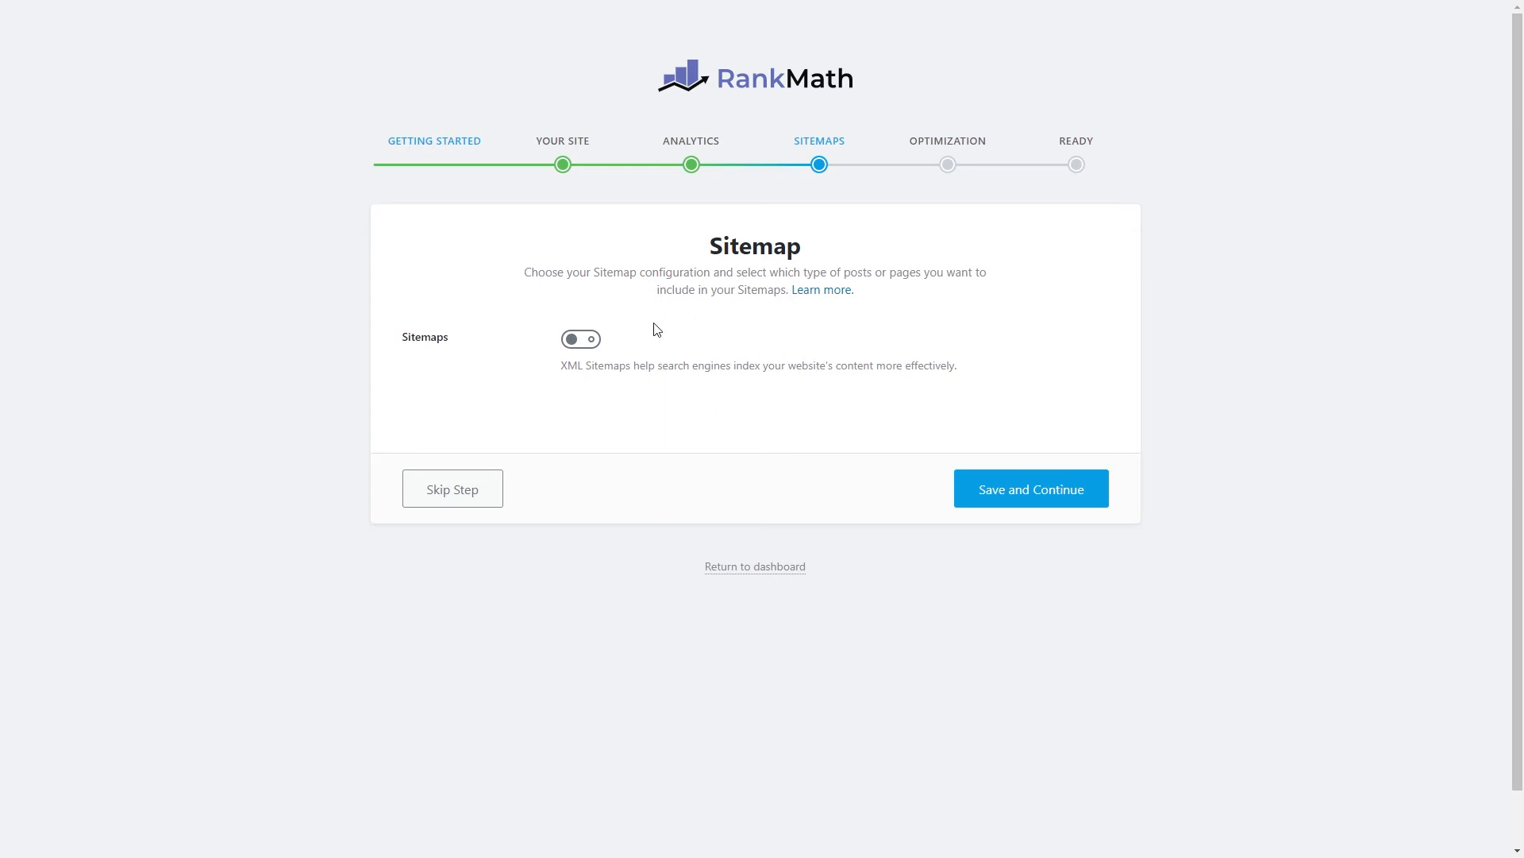
Enable XML sitemaps with the default image, post, page and category inclusions, and save.
{"action": "left_click", "coordinate": [578, 343]}
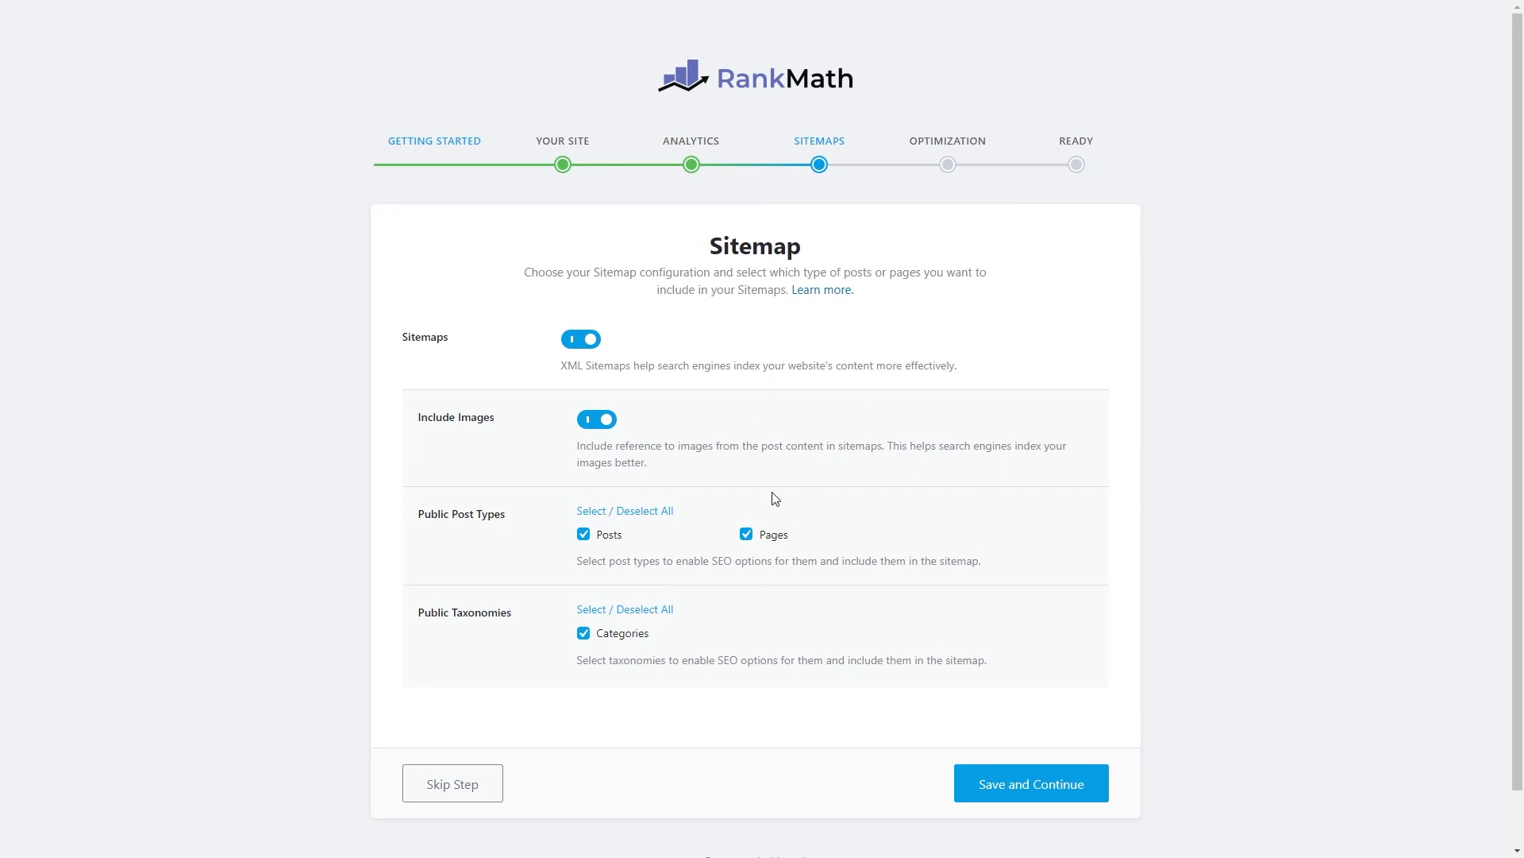
{"action": "left_click", "coordinate": [1020, 785]}
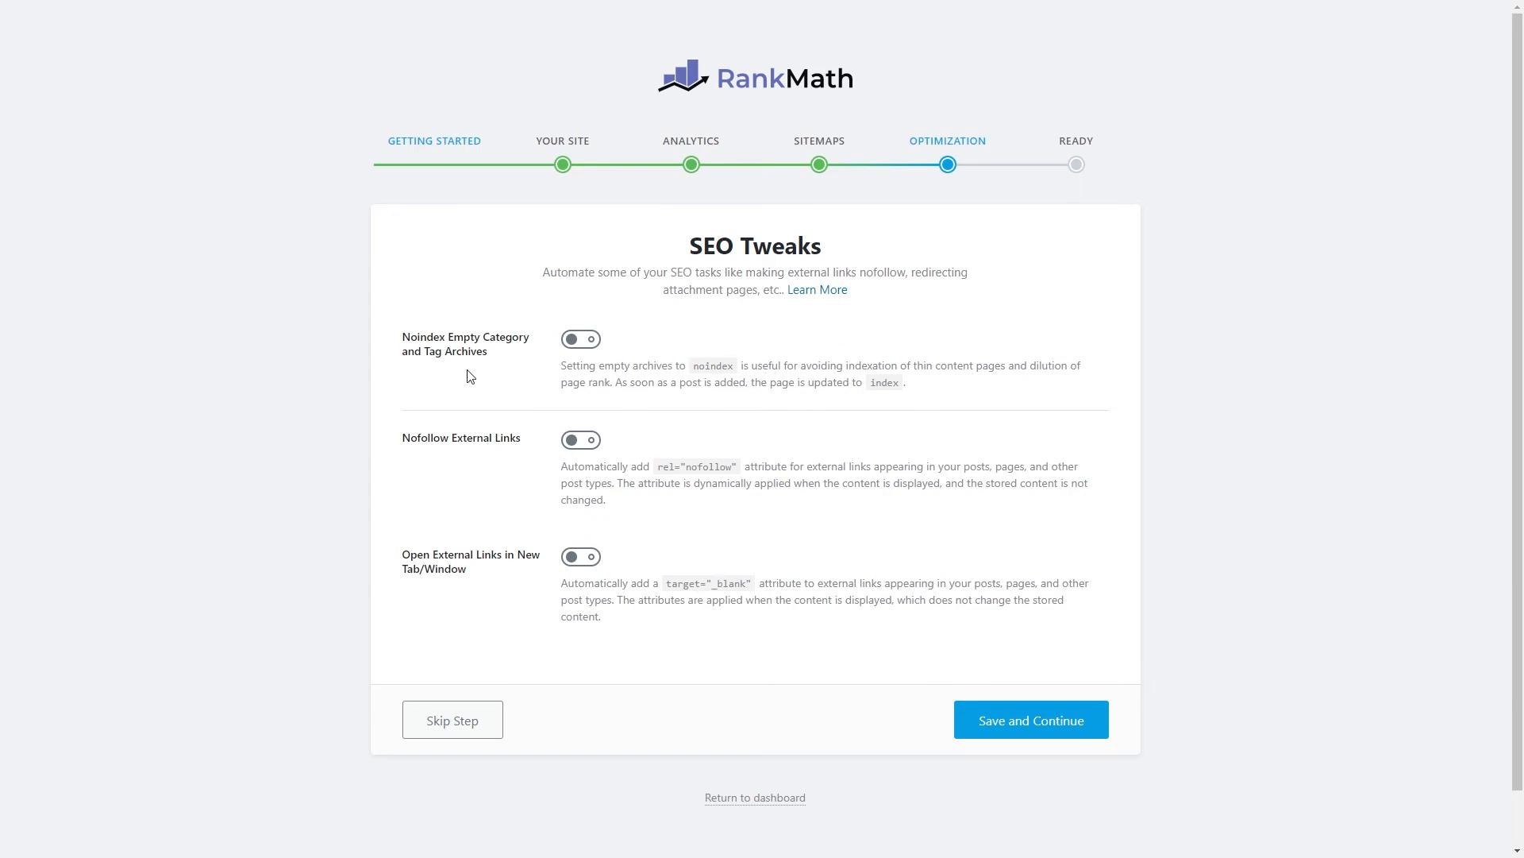
Noindex empty category and tag archives and make external links open in a new tab.
{"action": "left_click", "coordinate": [580, 341]}
{"action": "left_click", "coordinate": [584, 562]}
Save the SEO tweaks, enable plugin auto-updates, and start the advanced setup options.
{"action": "left_click", "coordinate": [1022, 723]}
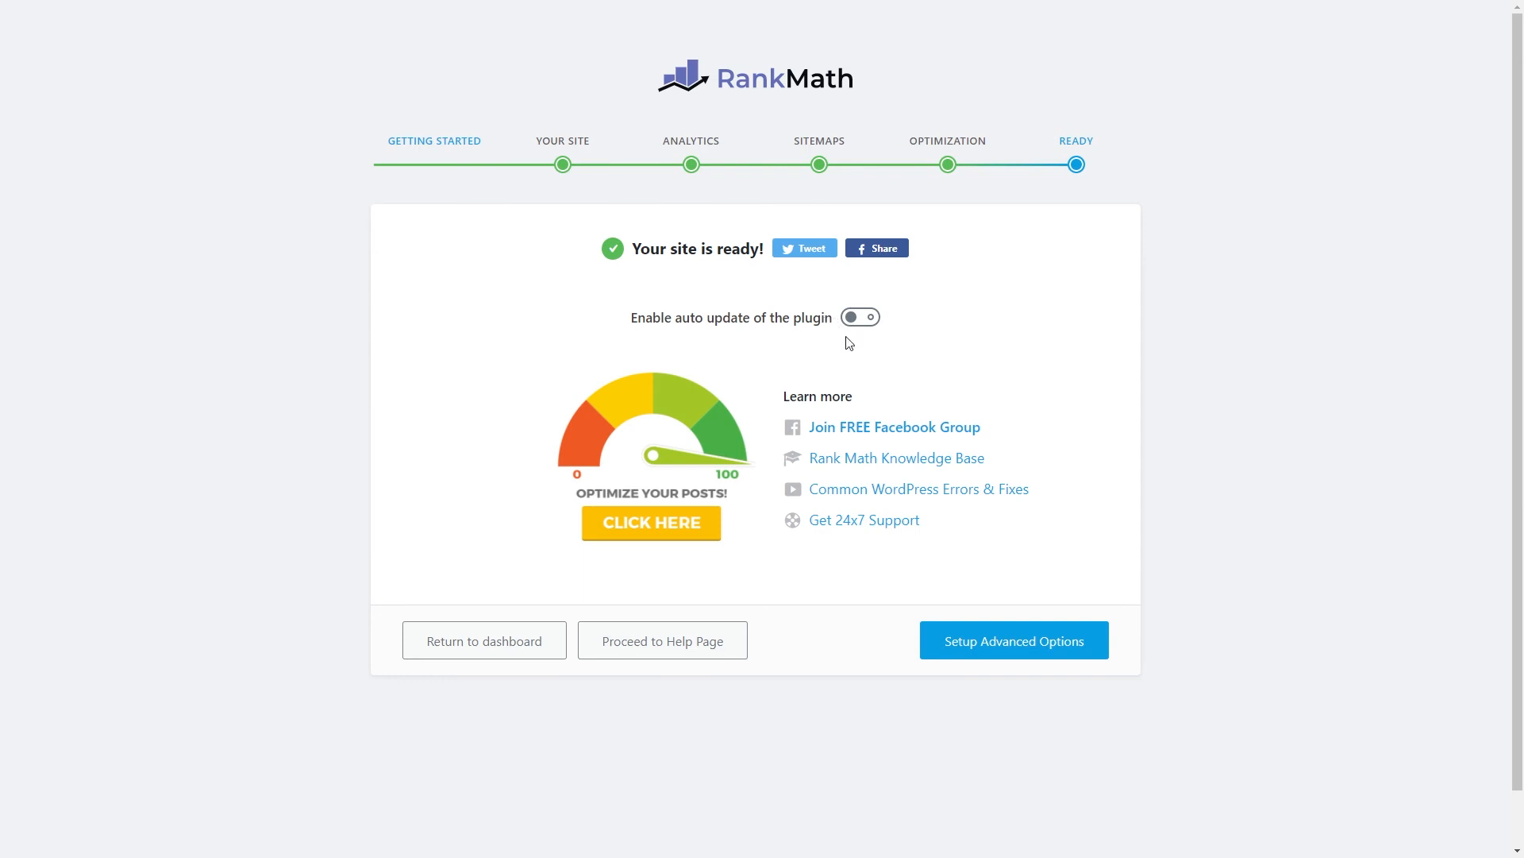
{"action": "left_click", "coordinate": [864, 318]}
{"action": "left_click", "coordinate": [995, 653]}
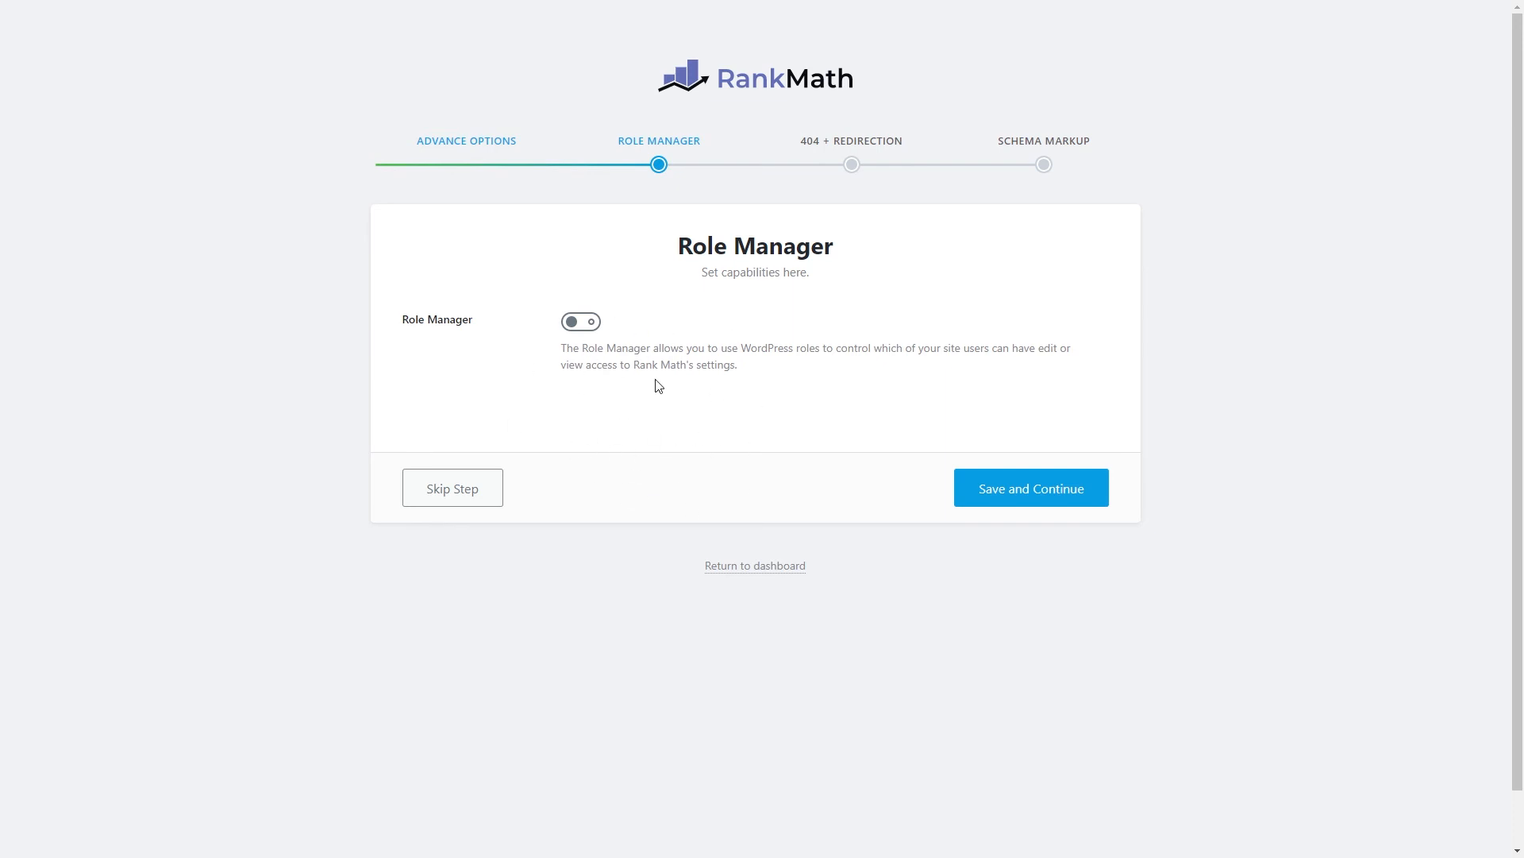
Switch on Rank Math's Role Manager to control capabilities per user role.
{"action": "left_click", "coordinate": [570, 321]}
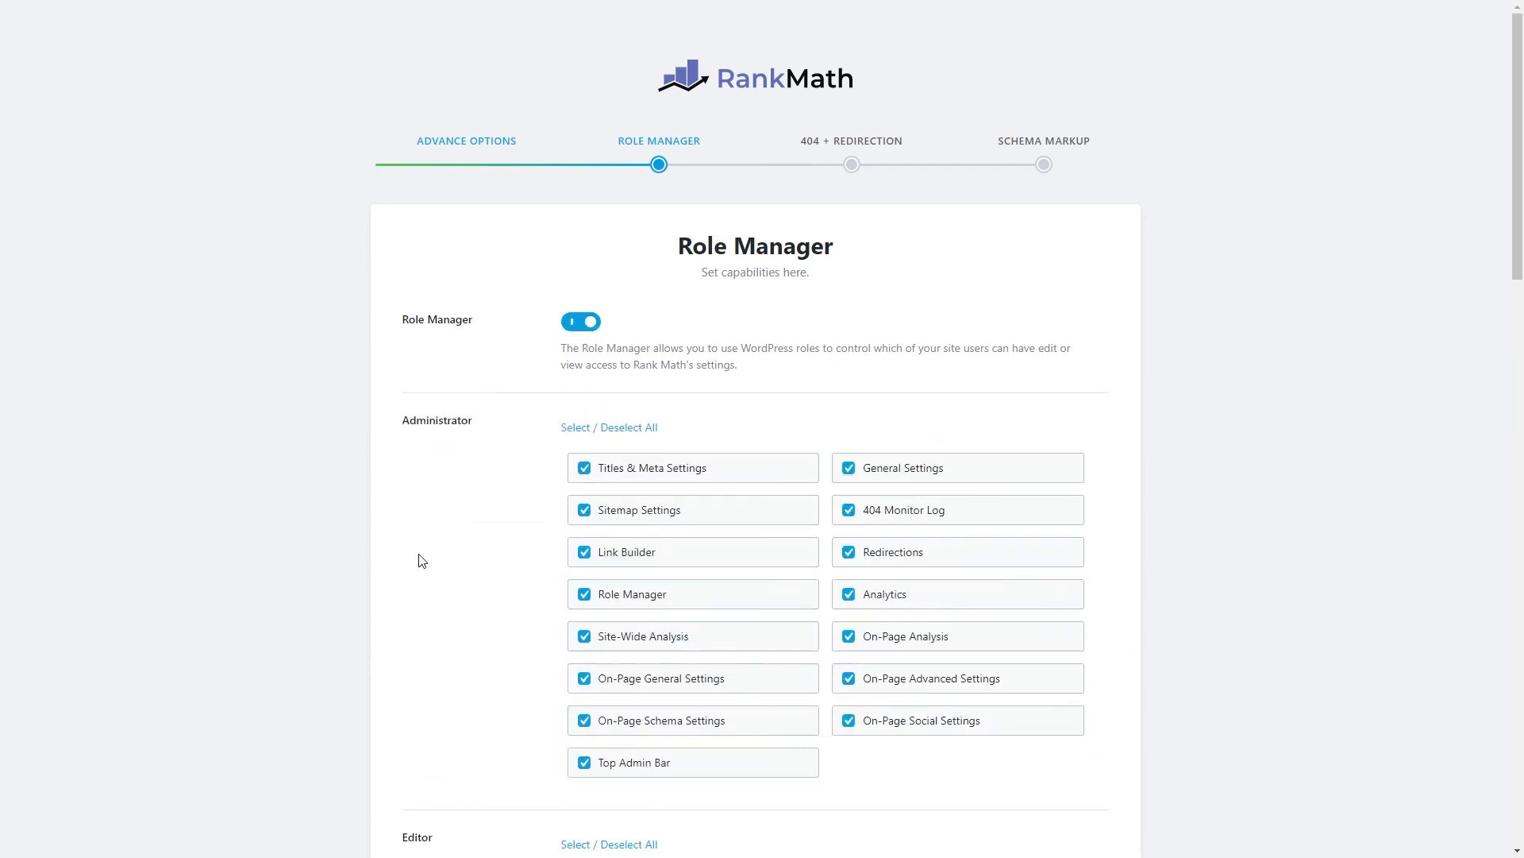
{"action": "scroll", "coordinate": [398, 517], "scroll_direction": "down", "scroll_amount": 6}
{"action": "scroll", "coordinate": [391, 544], "scroll_direction": "down", "scroll_amount": 10}
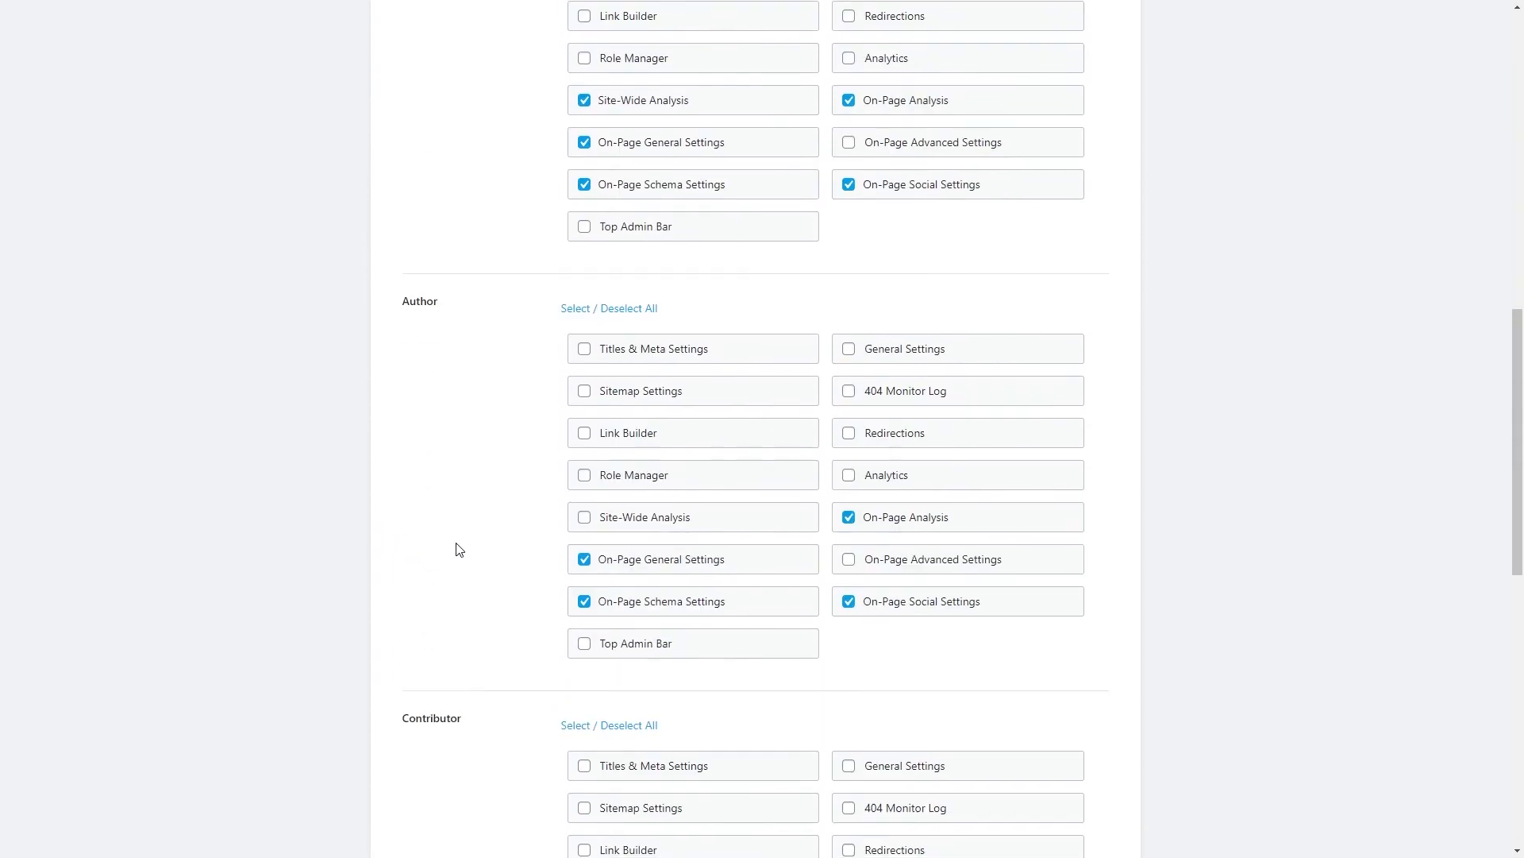
{"action": "scroll", "coordinate": [427, 583], "scroll_direction": "down", "scroll_amount": 5}
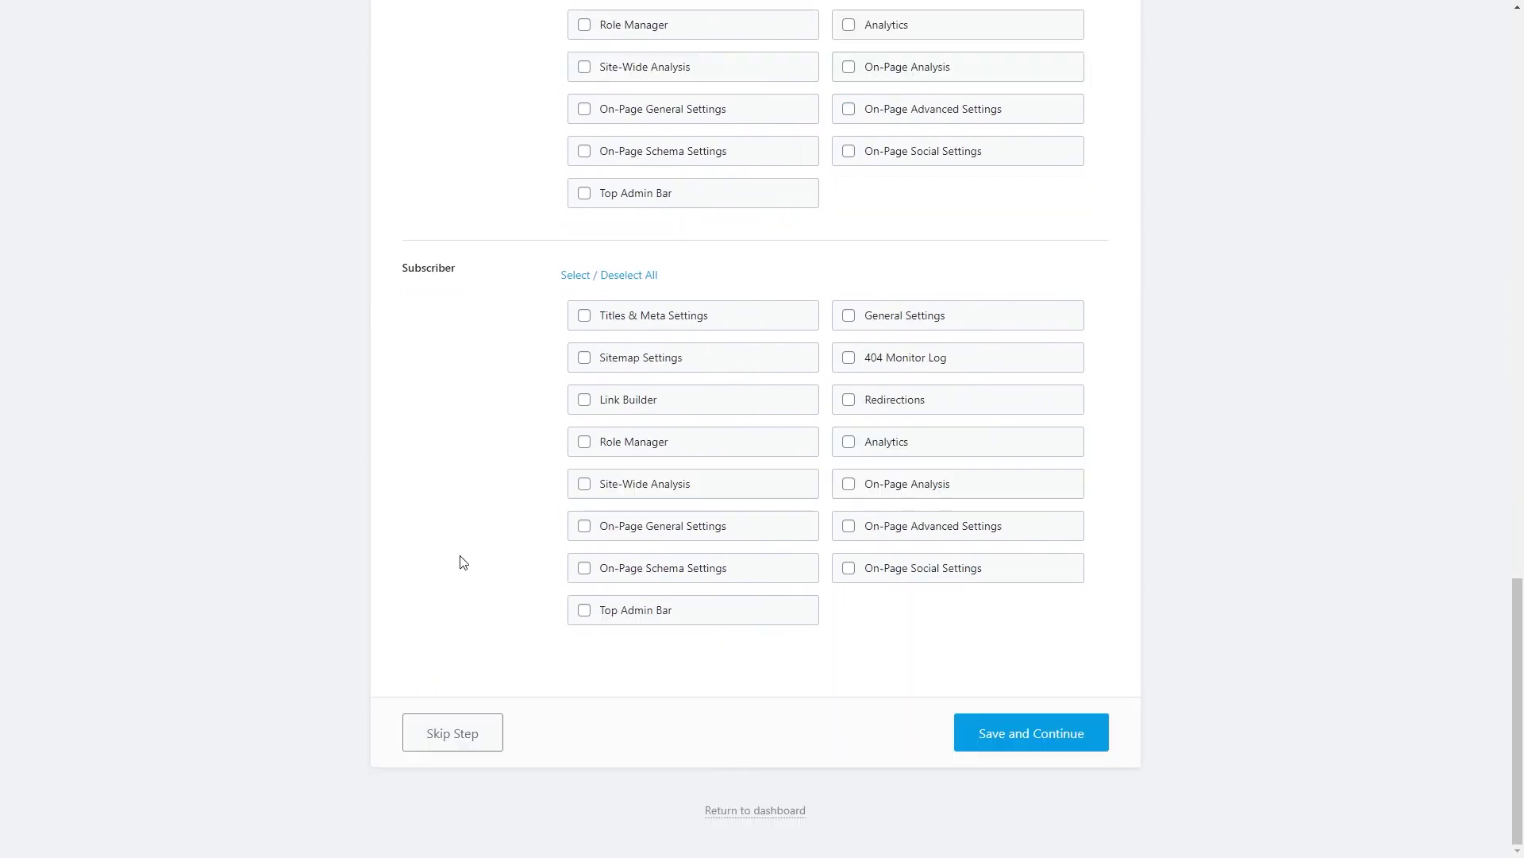
{"action": "scroll", "coordinate": [464, 562], "scroll_direction": "up", "scroll_amount": 15}
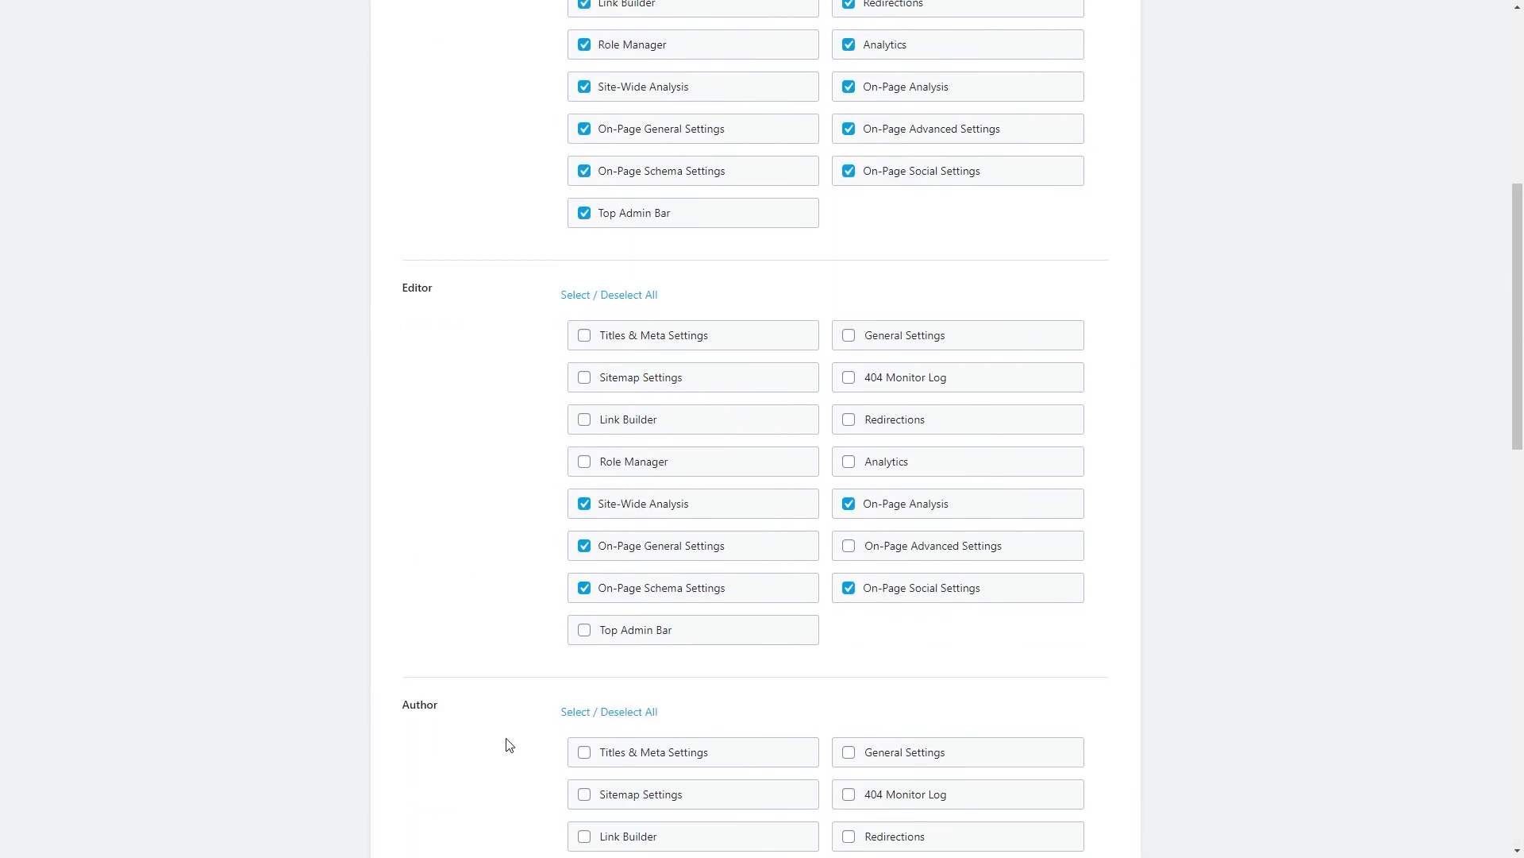
{"action": "scroll", "coordinate": [476, 721], "scroll_direction": "up", "scroll_amount": 6}
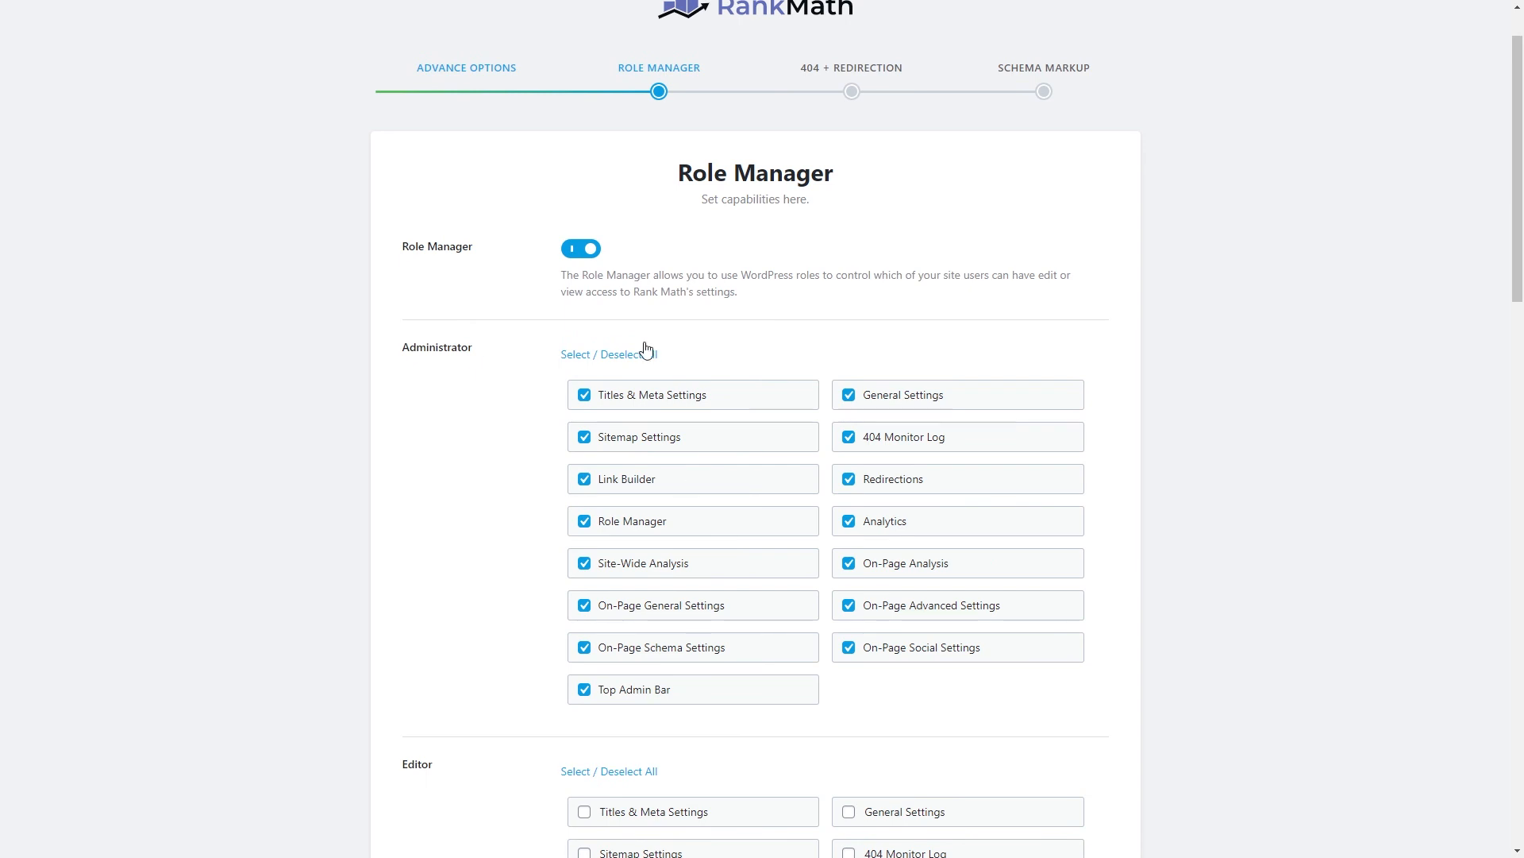
{"action": "scroll", "coordinate": [648, 350], "scroll_direction": "down", "scroll_amount": 6}
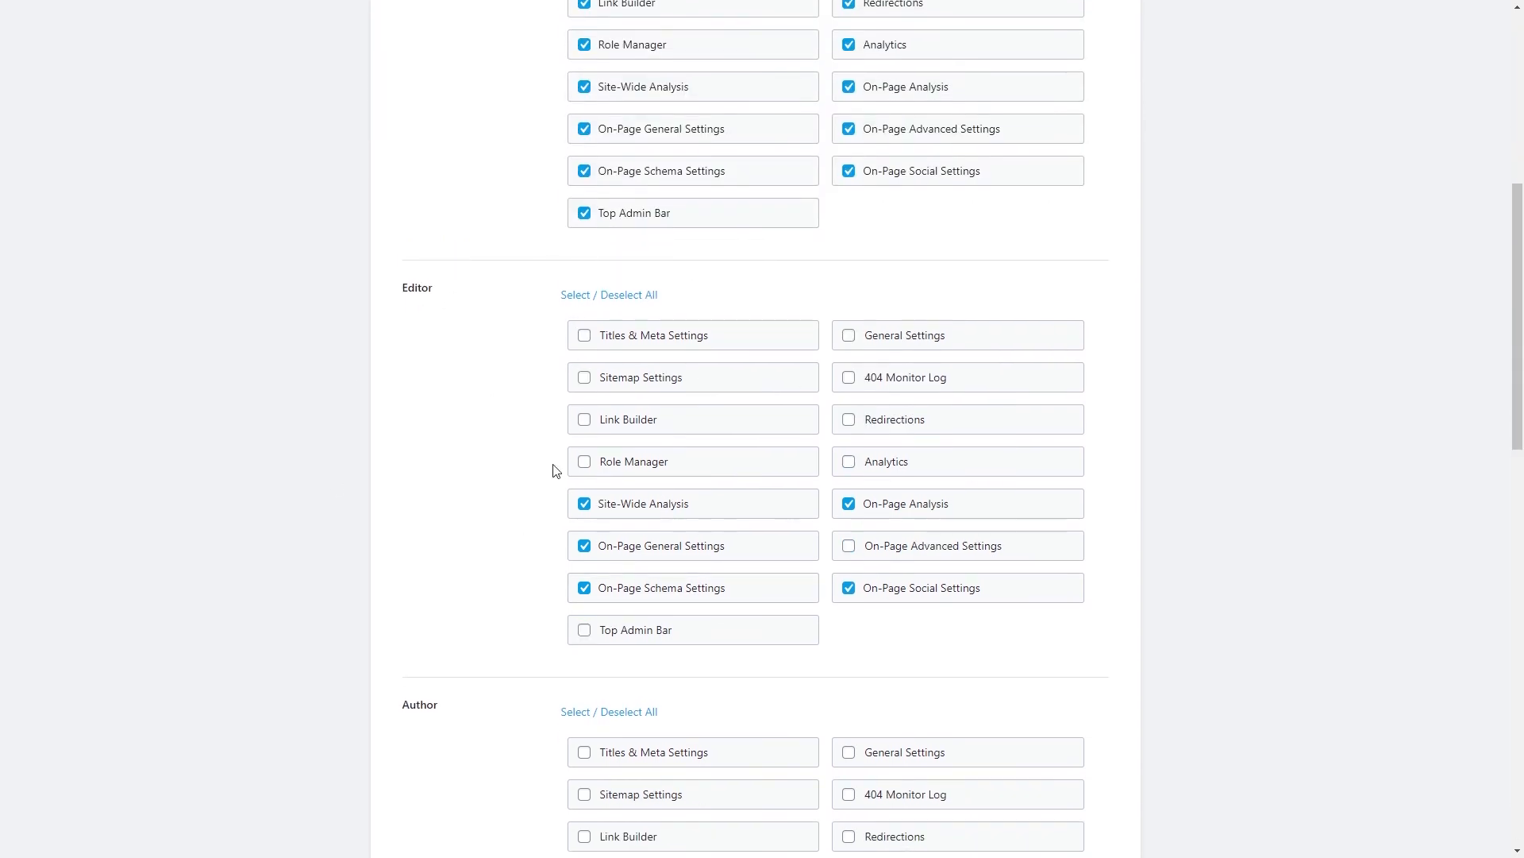
Remove On-Page Analysis from Editors and grant Authors Titles & Meta Settings.
{"action": "left_click", "coordinate": [915, 516]}
{"action": "scroll", "coordinate": [407, 596], "scroll_direction": "down", "scroll_amount": 3}
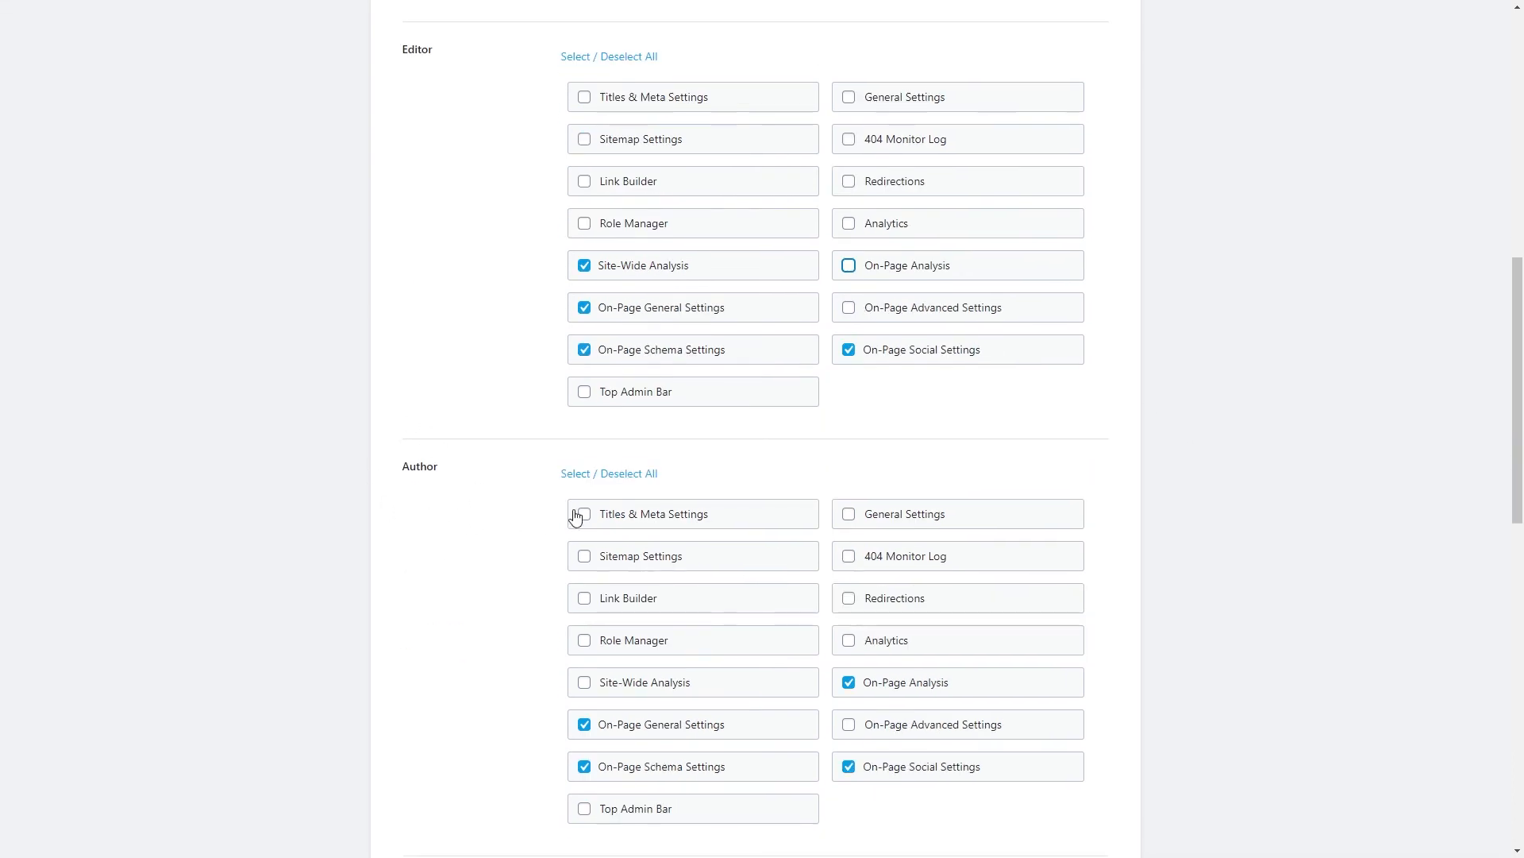
{"action": "left_click", "coordinate": [675, 522]}
{"action": "scroll", "coordinate": [531, 578], "scroll_direction": "up", "scroll_amount": 10}
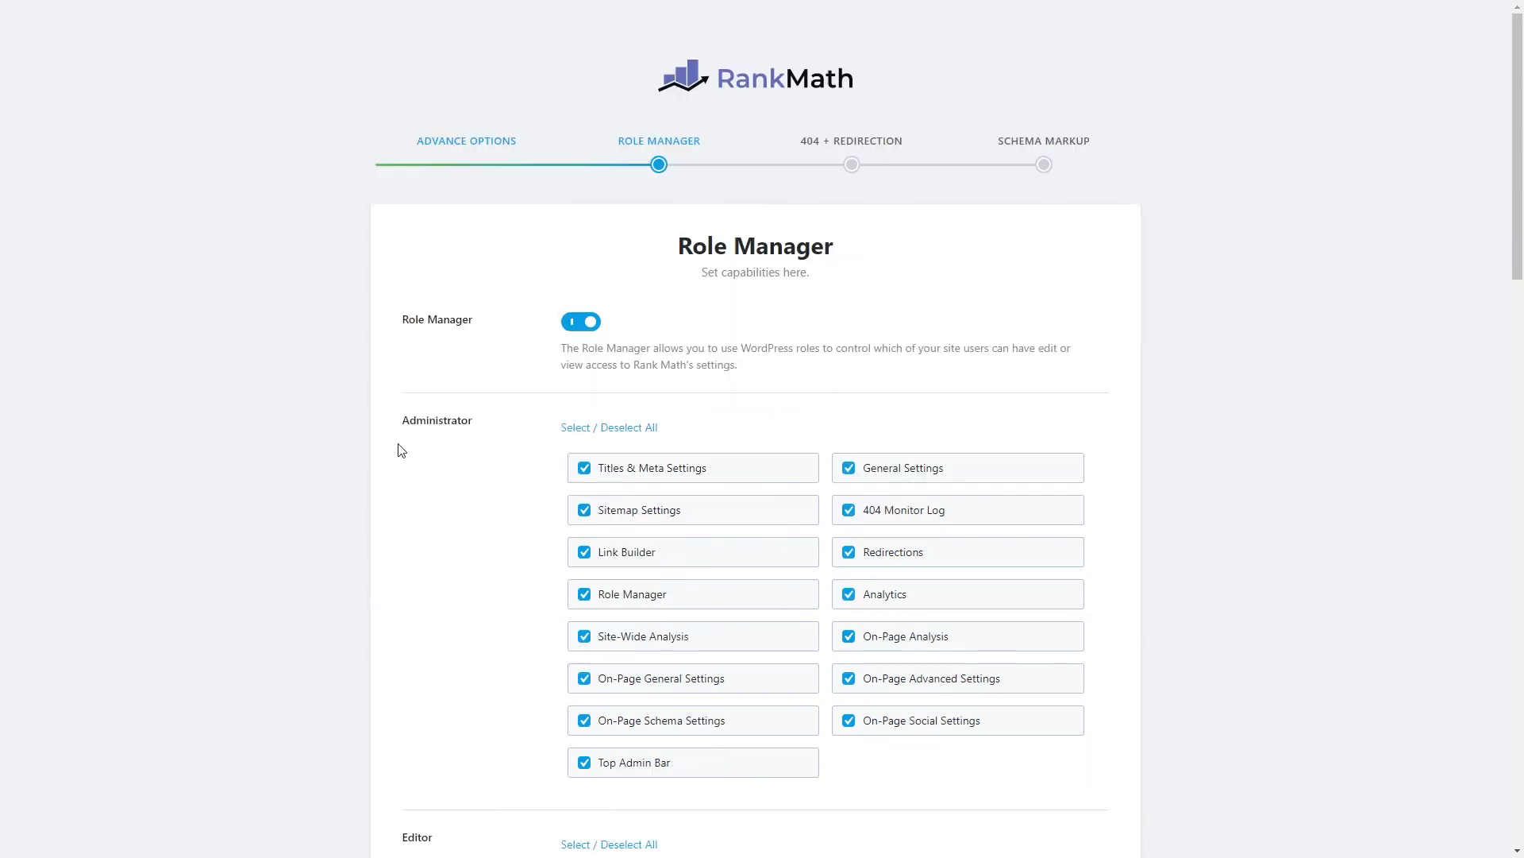
{"action": "scroll", "coordinate": [465, 501], "scroll_direction": "down", "scroll_amount": 10}
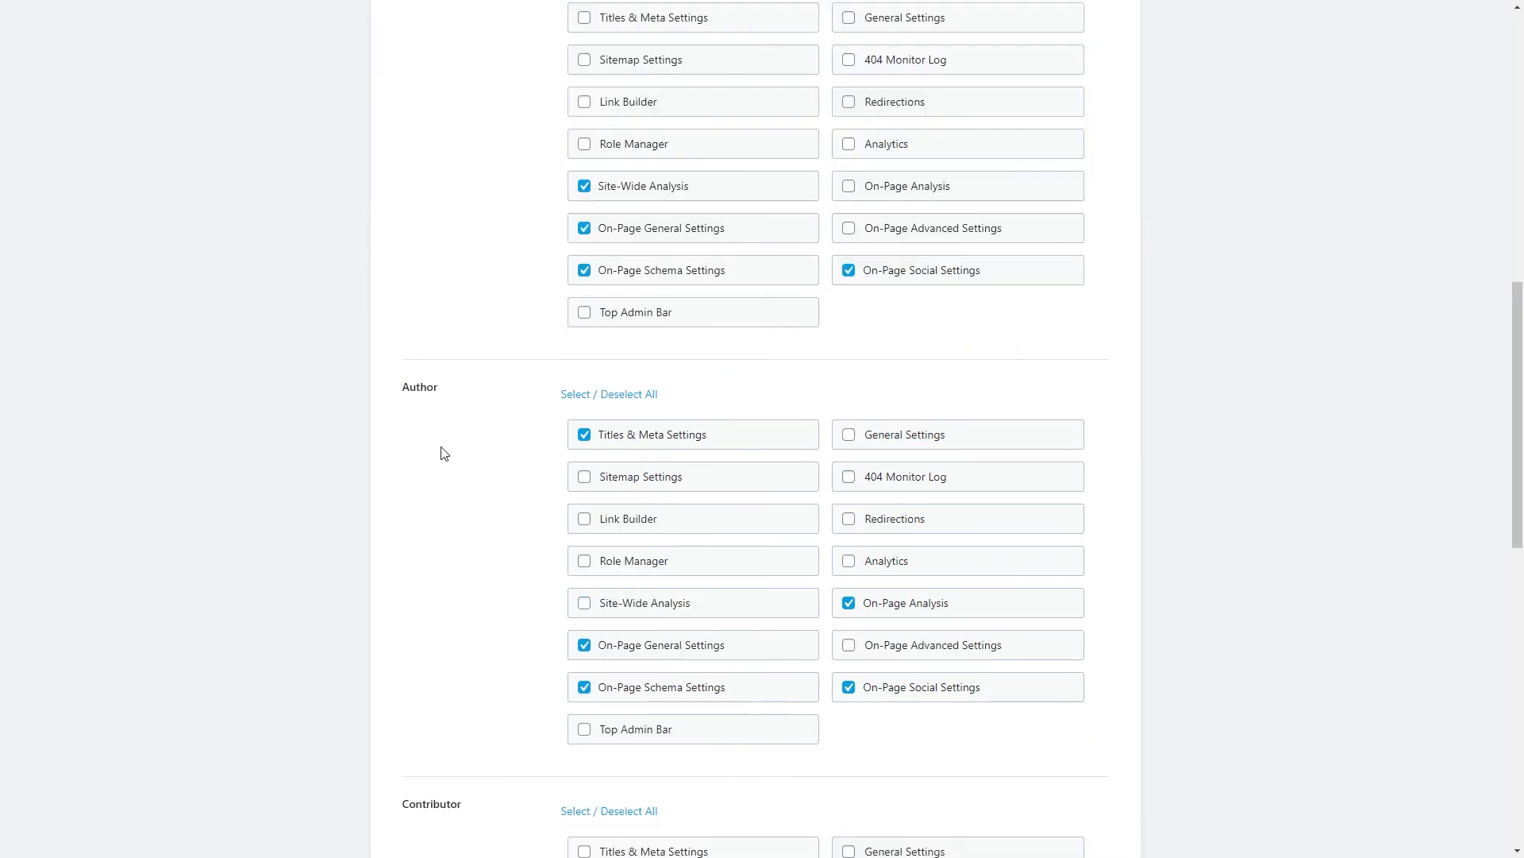
{"action": "scroll", "coordinate": [445, 462], "scroll_direction": "up", "scroll_amount": 5}
{"action": "scroll", "coordinate": [456, 476], "scroll_direction": "down", "scroll_amount": 9}
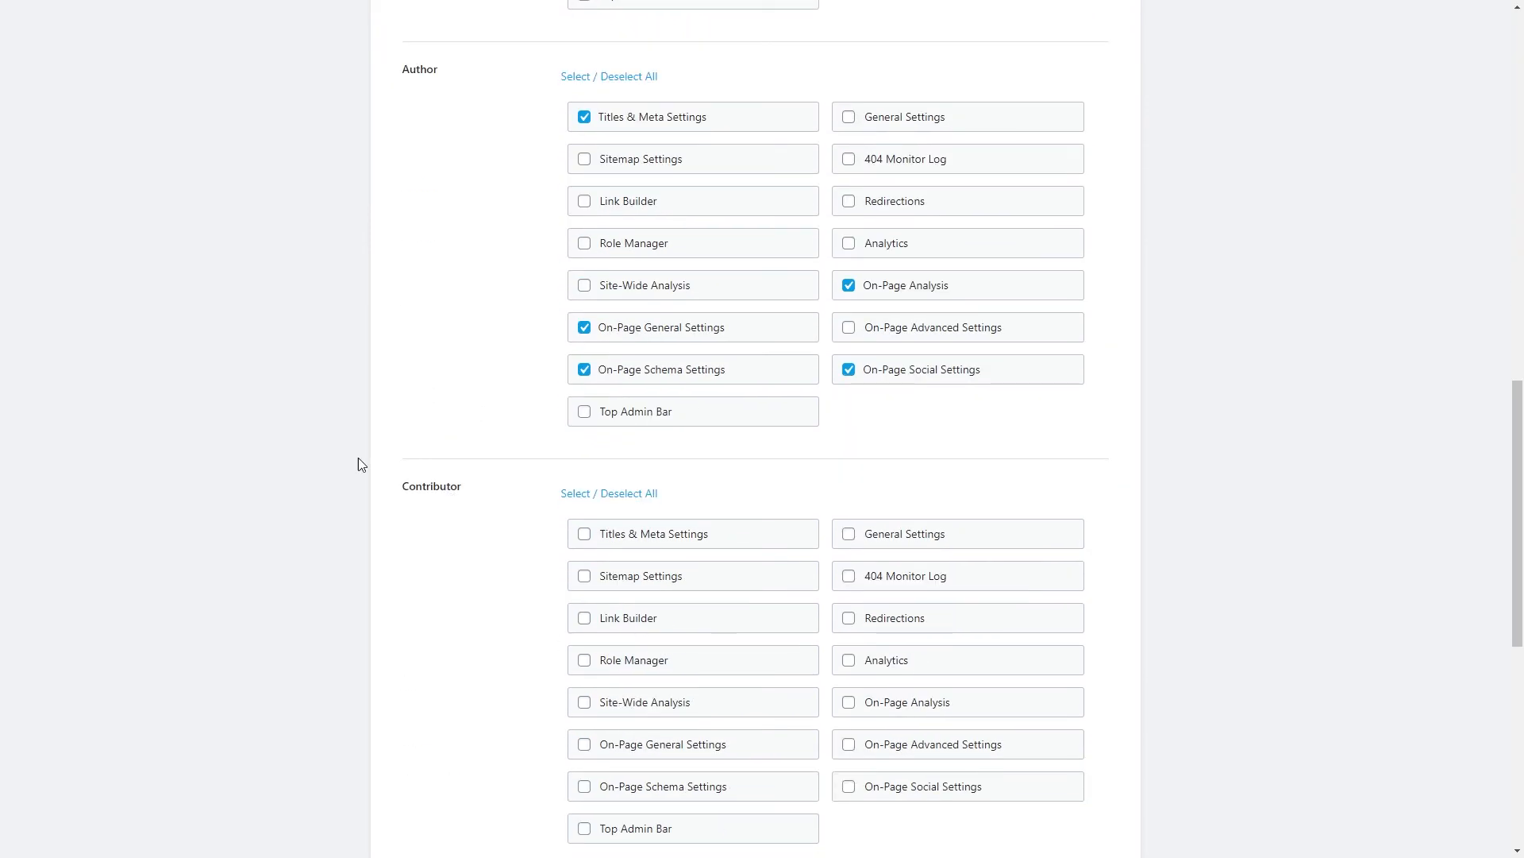
{"action": "scroll", "coordinate": [379, 564], "scroll_direction": "down", "scroll_amount": 3}
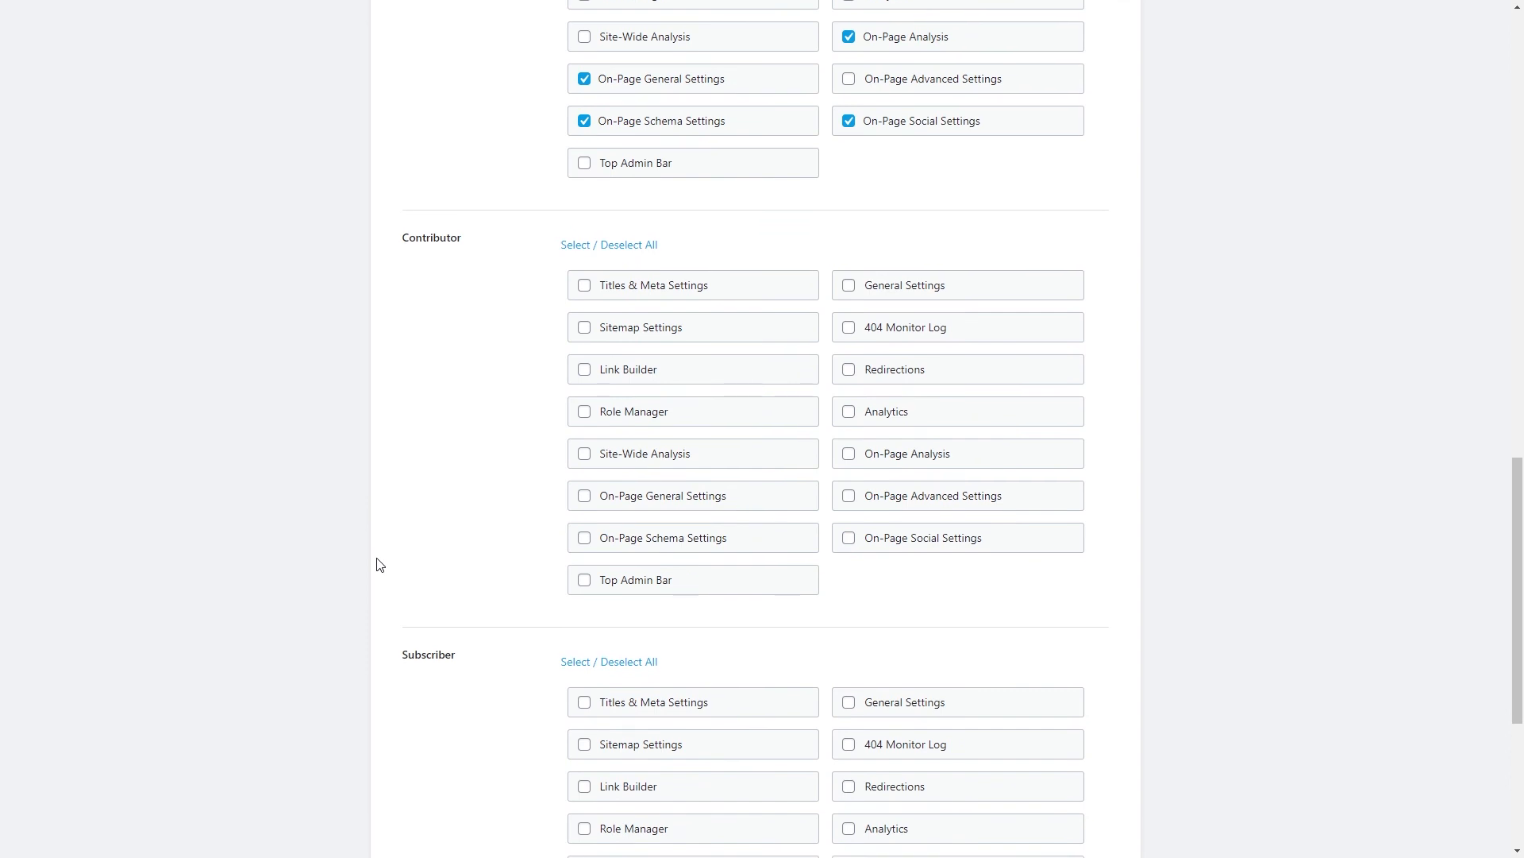
{"action": "scroll", "coordinate": [379, 565], "scroll_direction": "up", "scroll_amount": 18}
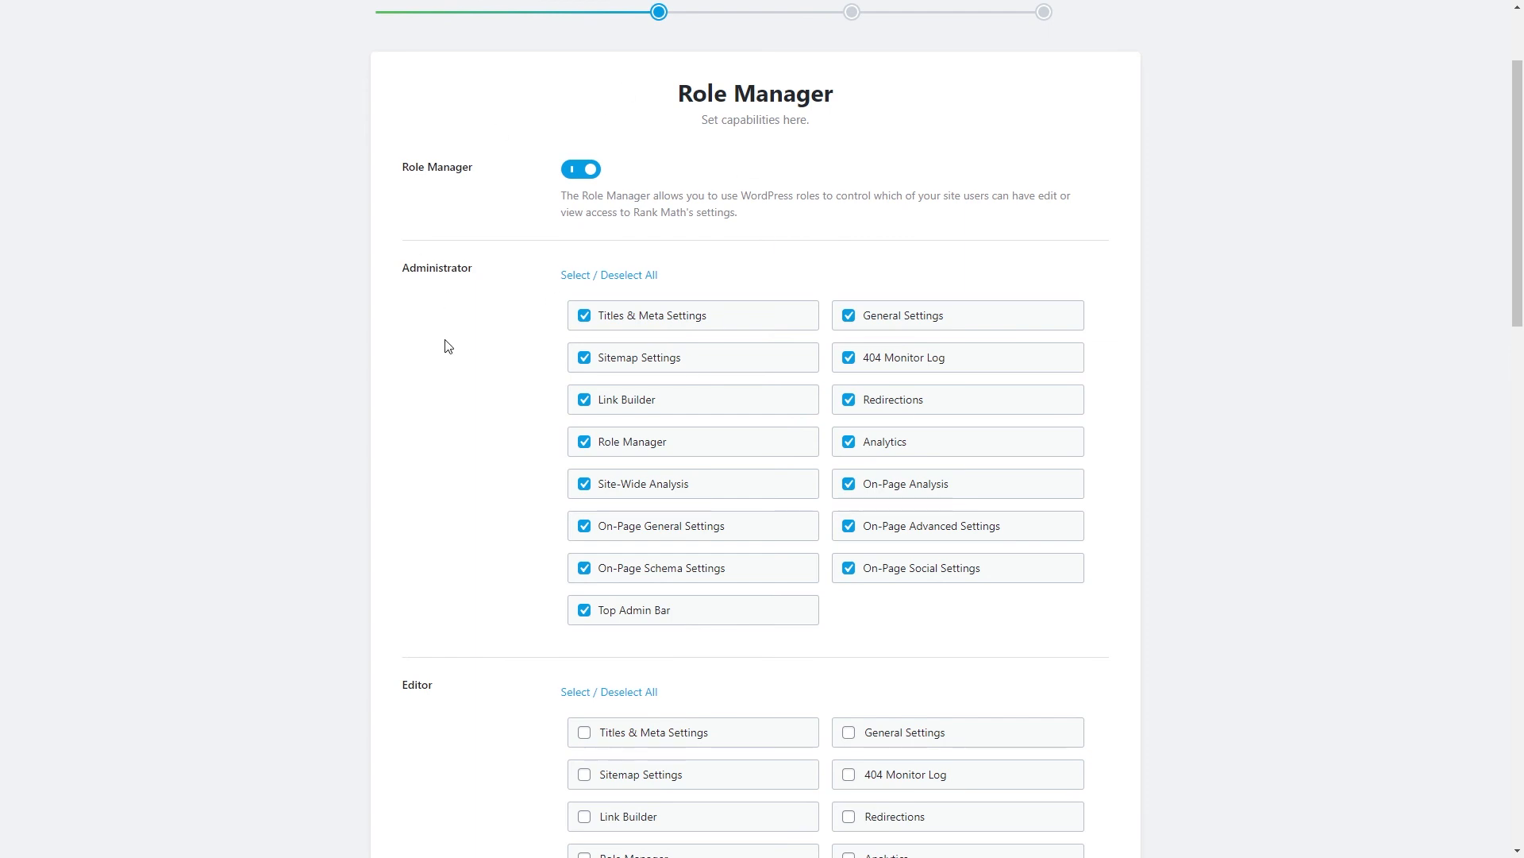
{"action": "scroll", "coordinate": [439, 476], "scroll_direction": "down", "scroll_amount": 20}
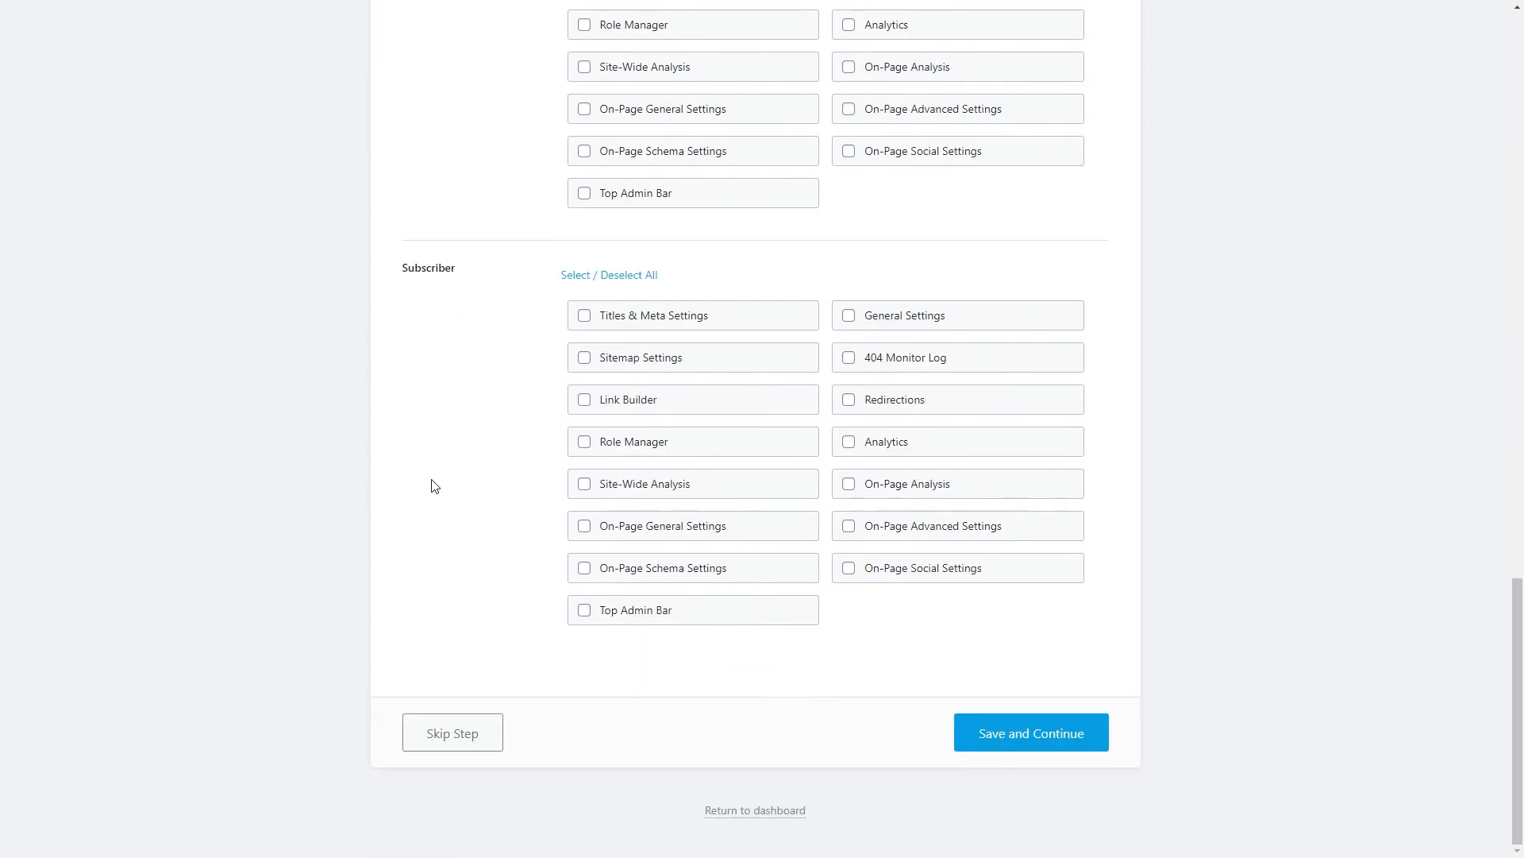
Save the role capabilities, then enable 404 Monitor and Redirections and save them.
{"action": "left_click", "coordinate": [1033, 736]}
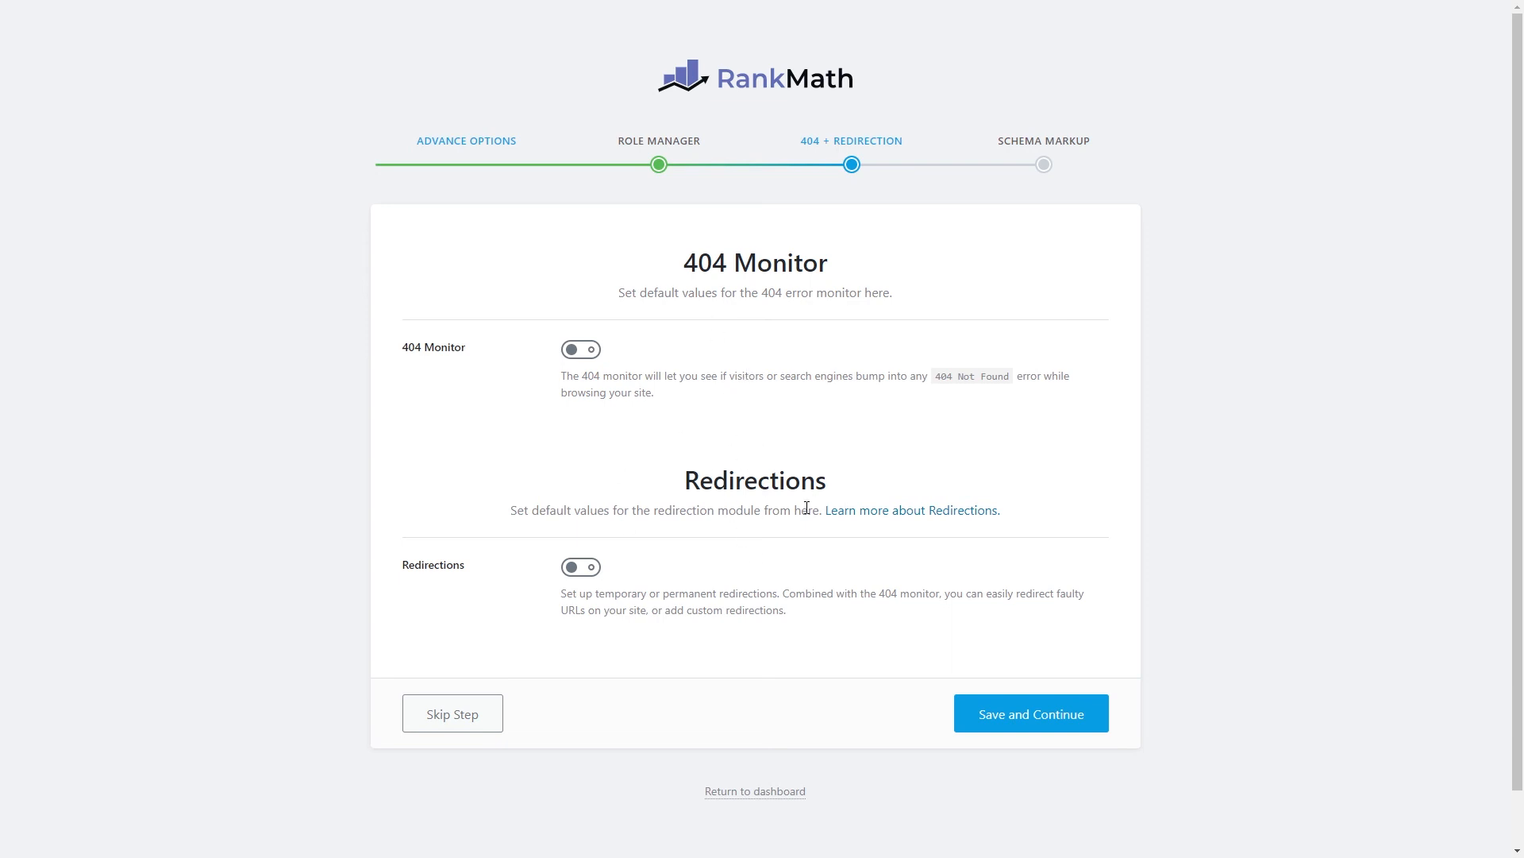
{"action": "left_click", "coordinate": [577, 355]}
{"action": "left_click", "coordinate": [585, 570]}
{"action": "left_click", "coordinate": [1034, 721]}
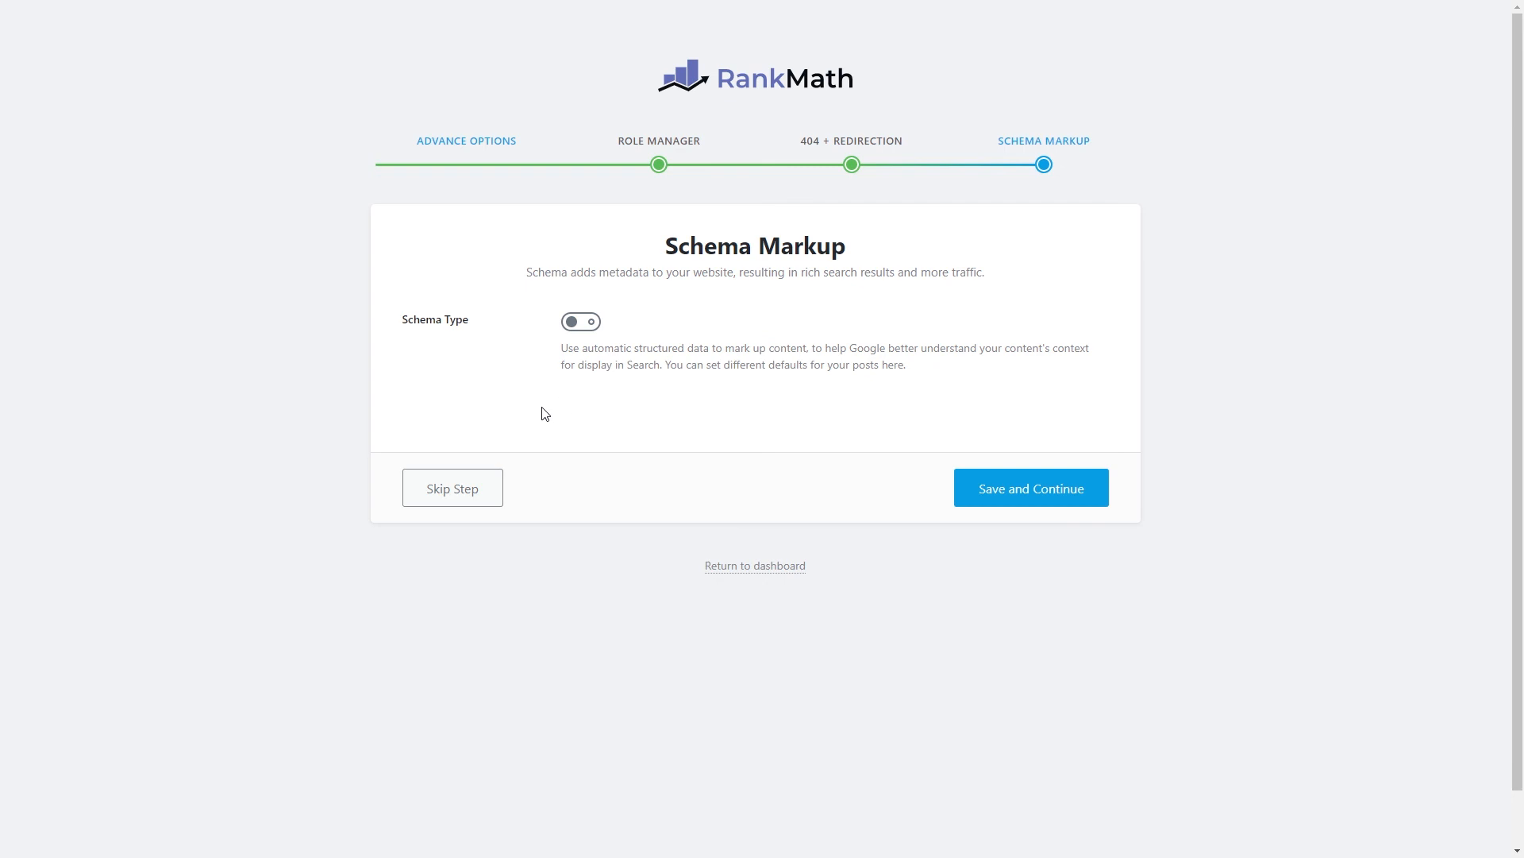
Switch on automatic Schema Type markup and open the Schema Type for Posts list.
{"action": "left_click", "coordinate": [575, 322]}
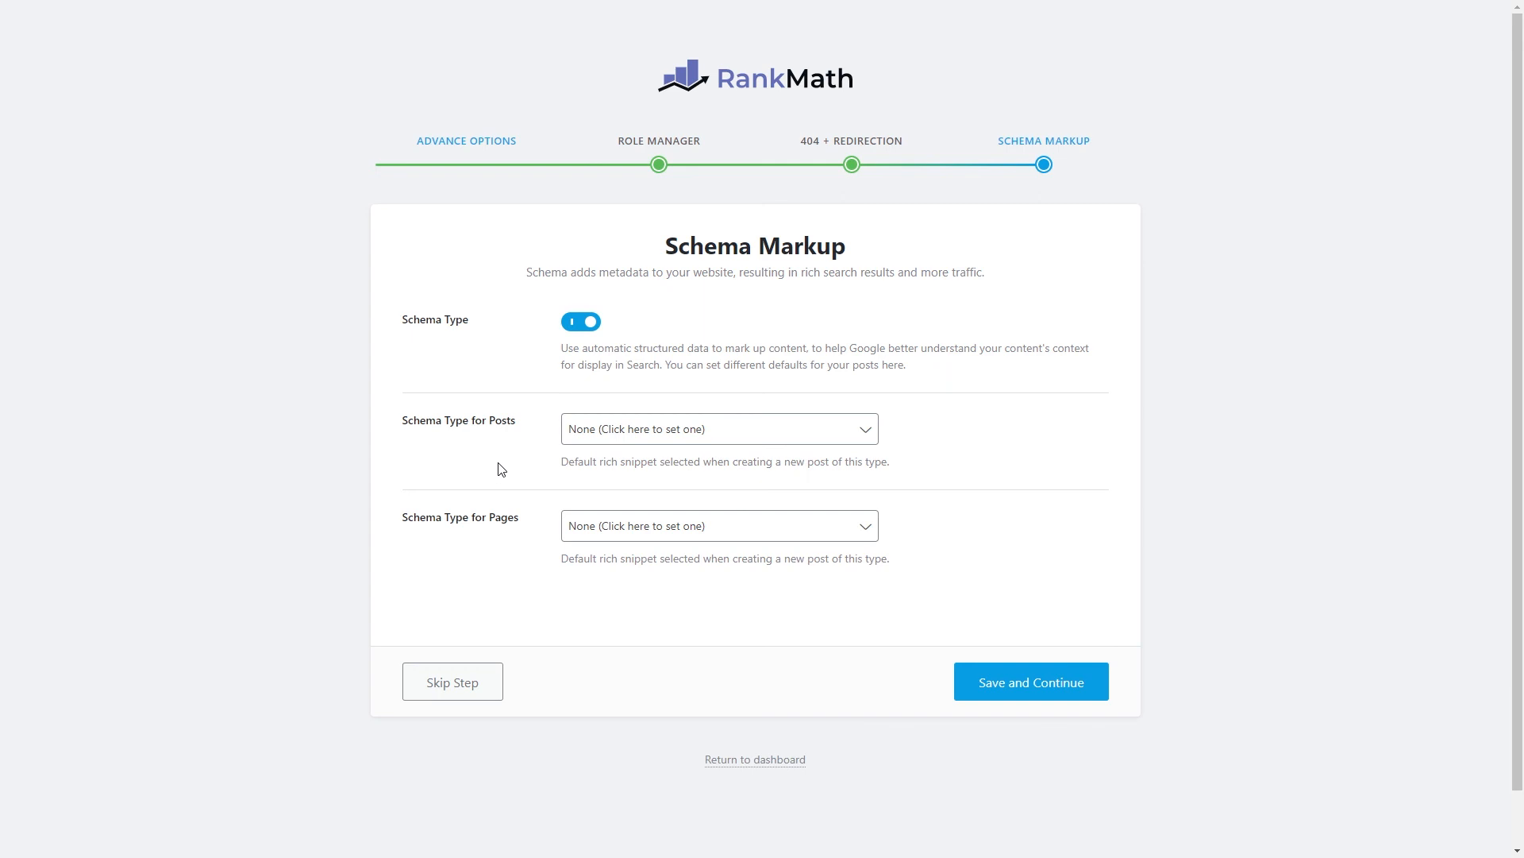
{"action": "left_click", "coordinate": [616, 427]}
{"action": "left_click", "coordinate": [603, 433]}
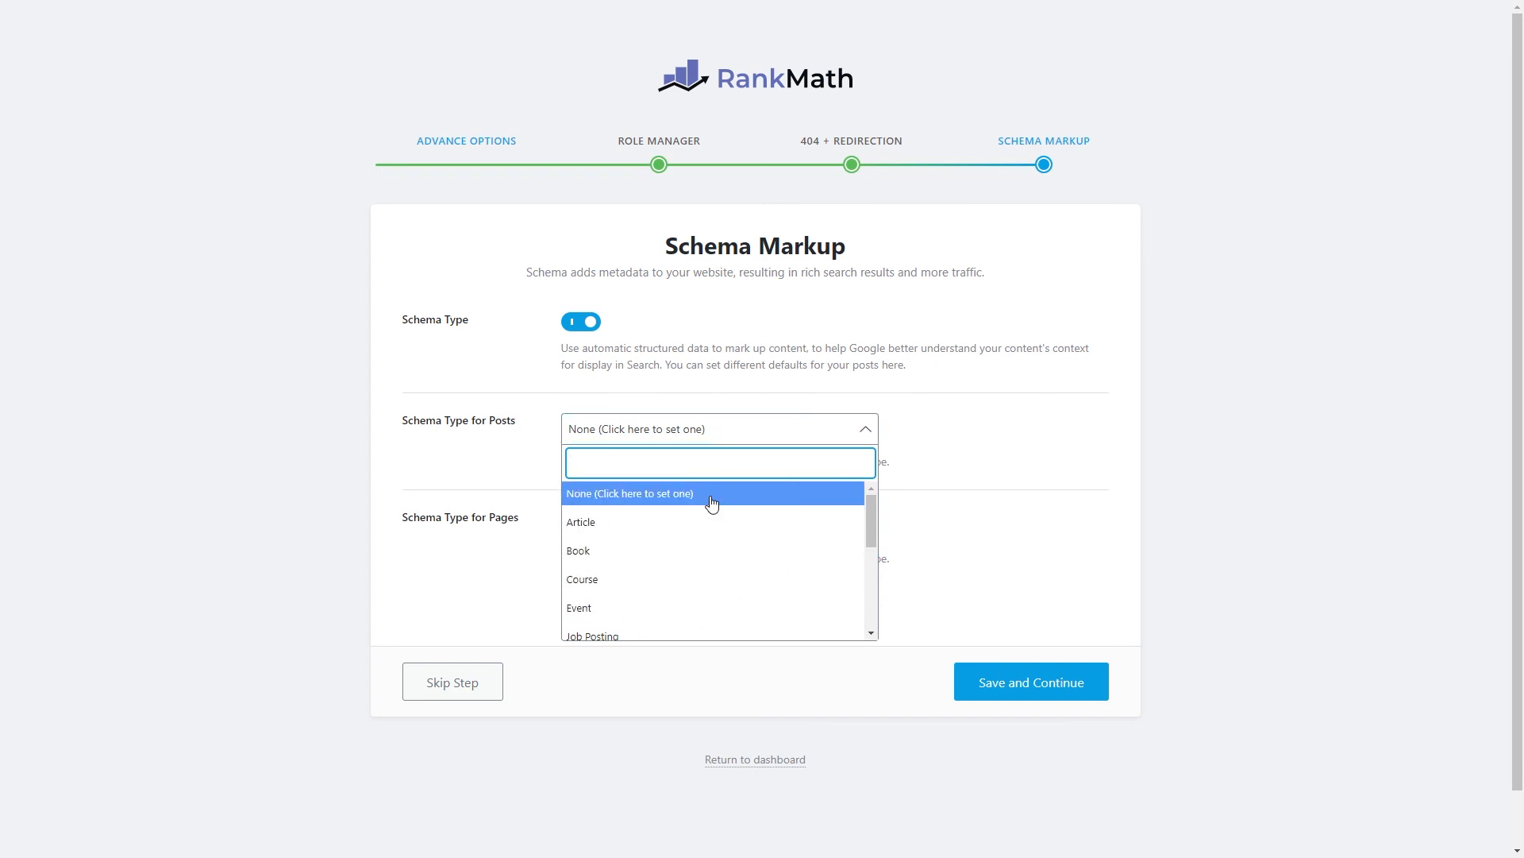
Set Article as the default posts schema, keeping Blog Post as the Article Type.
{"action": "scroll", "coordinate": [677, 535], "scroll_direction": "down", "scroll_amount": 1}
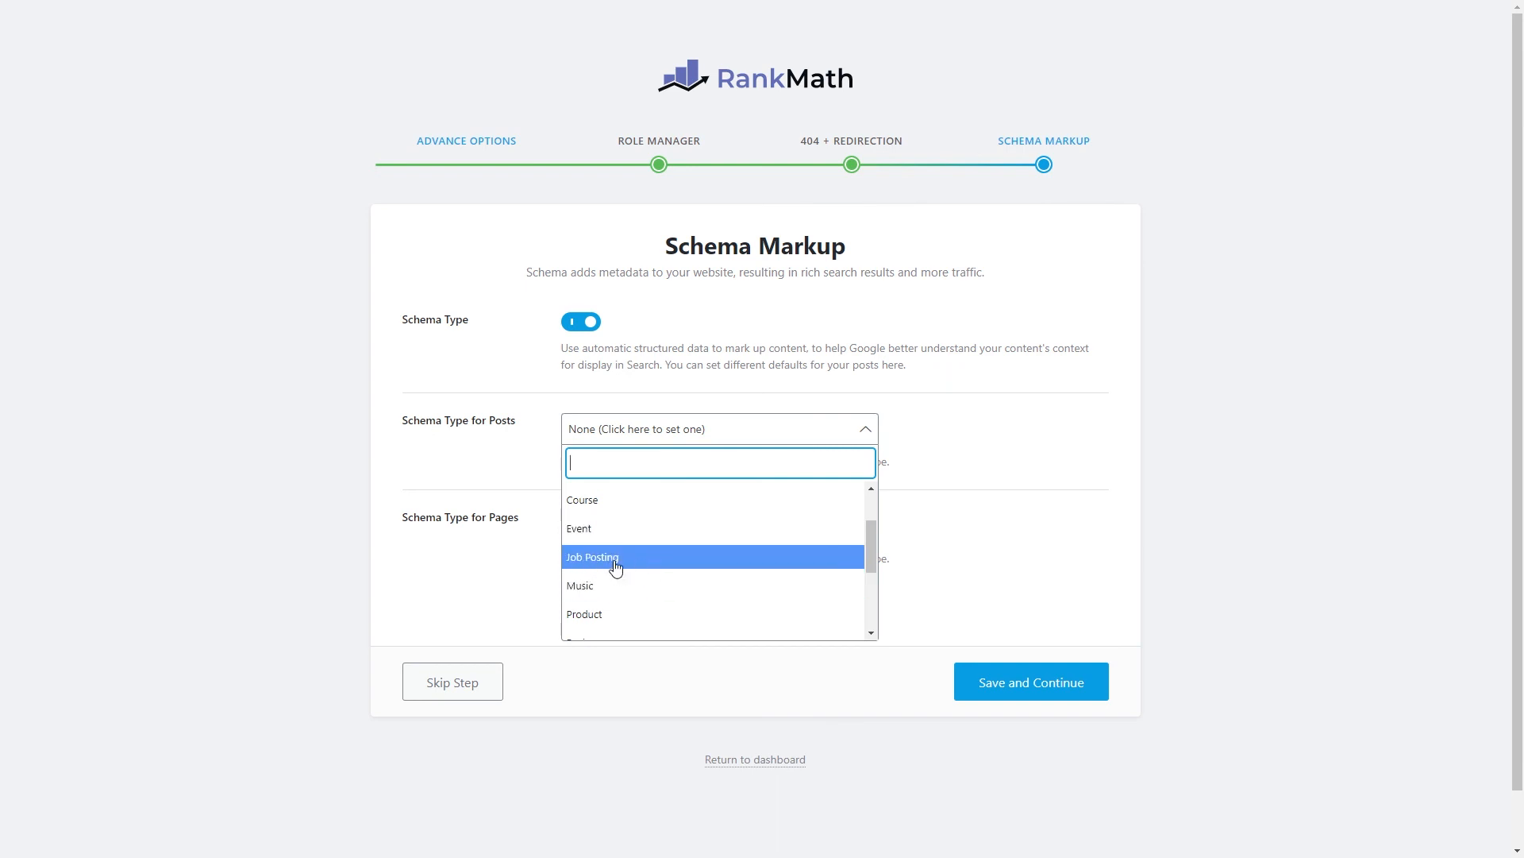
{"action": "left_click", "coordinate": [616, 559]}
{"action": "left_click", "coordinate": [607, 429]}
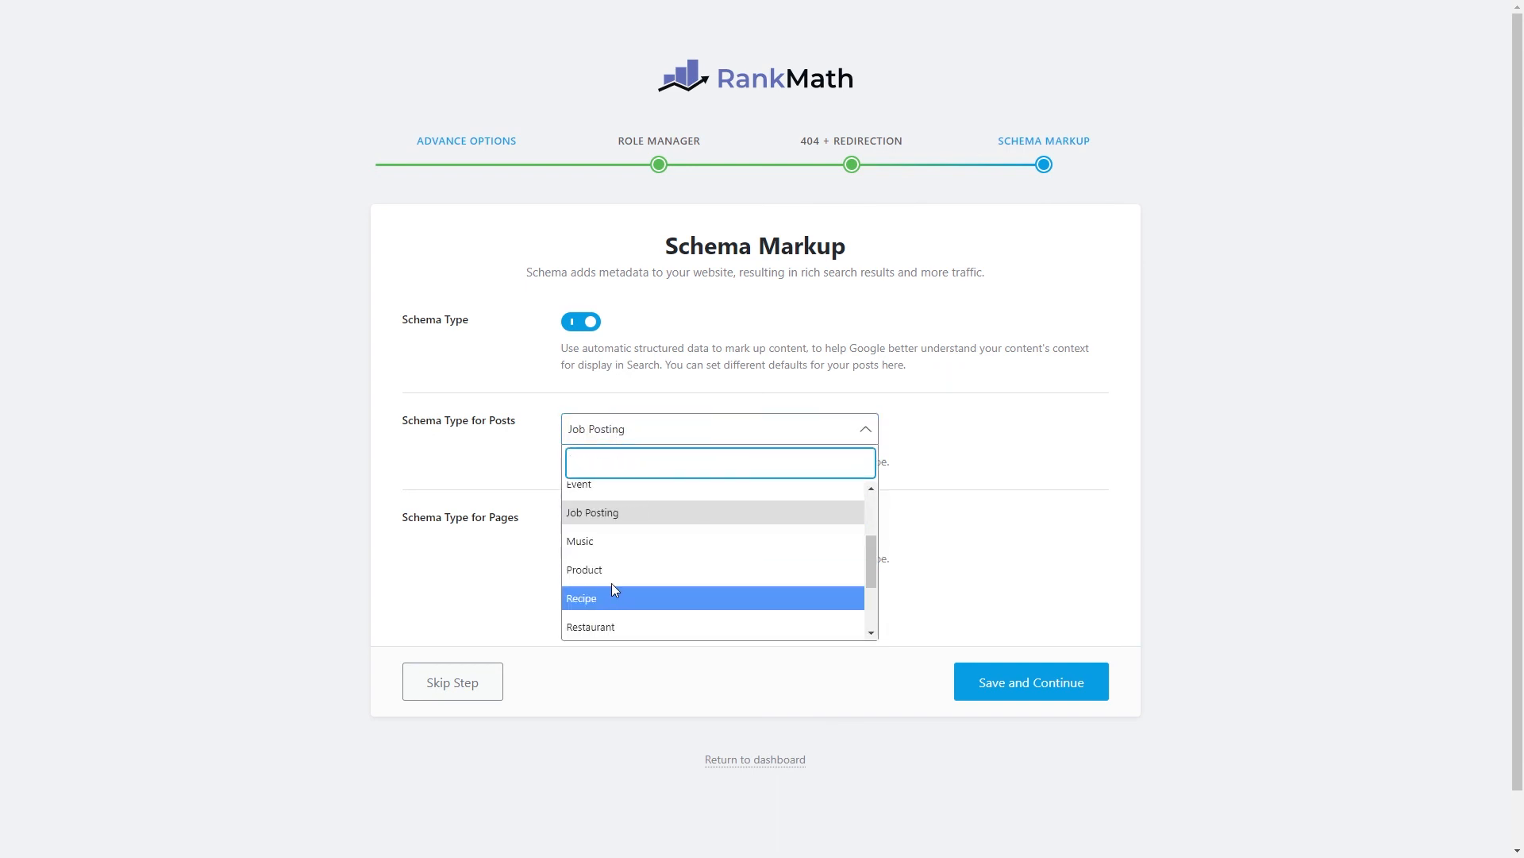
{"action": "scroll", "coordinate": [611, 589], "scroll_direction": "up", "scroll_amount": 2}
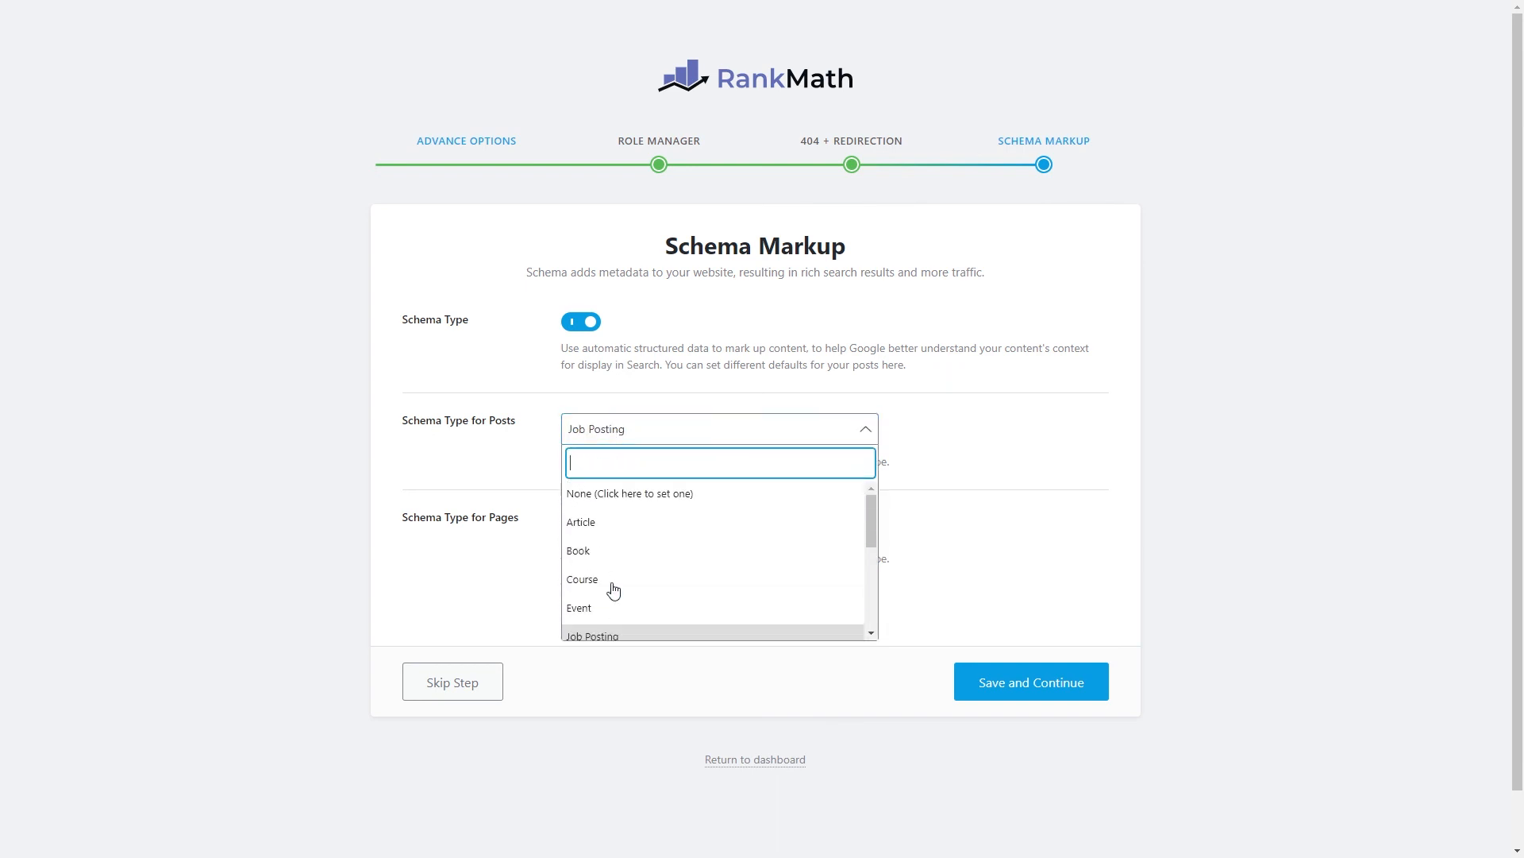
{"action": "left_click", "coordinate": [655, 522]}
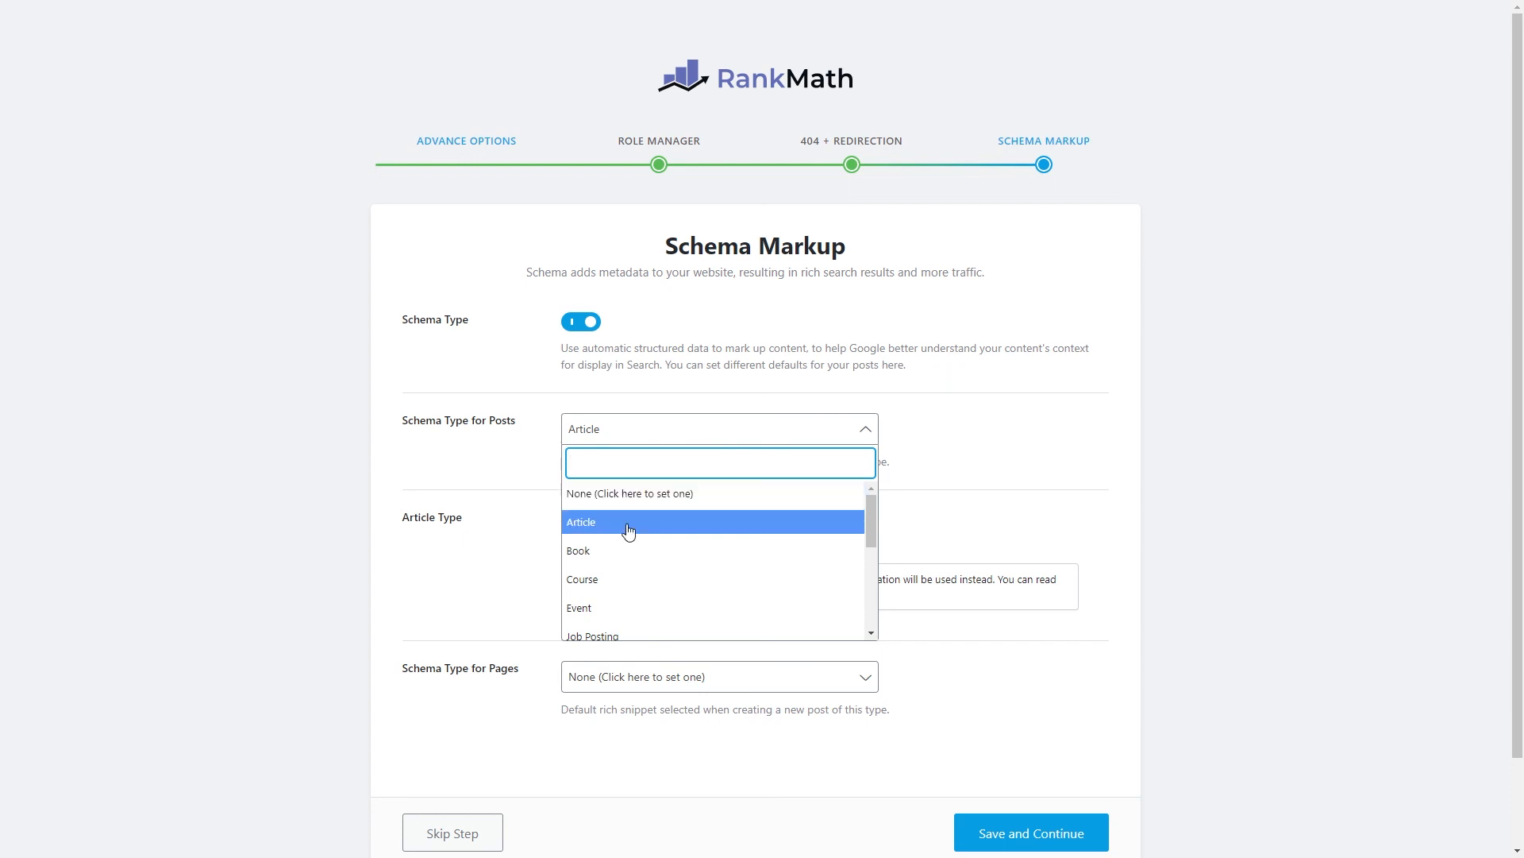
{"action": "left_click", "coordinate": [524, 488]}
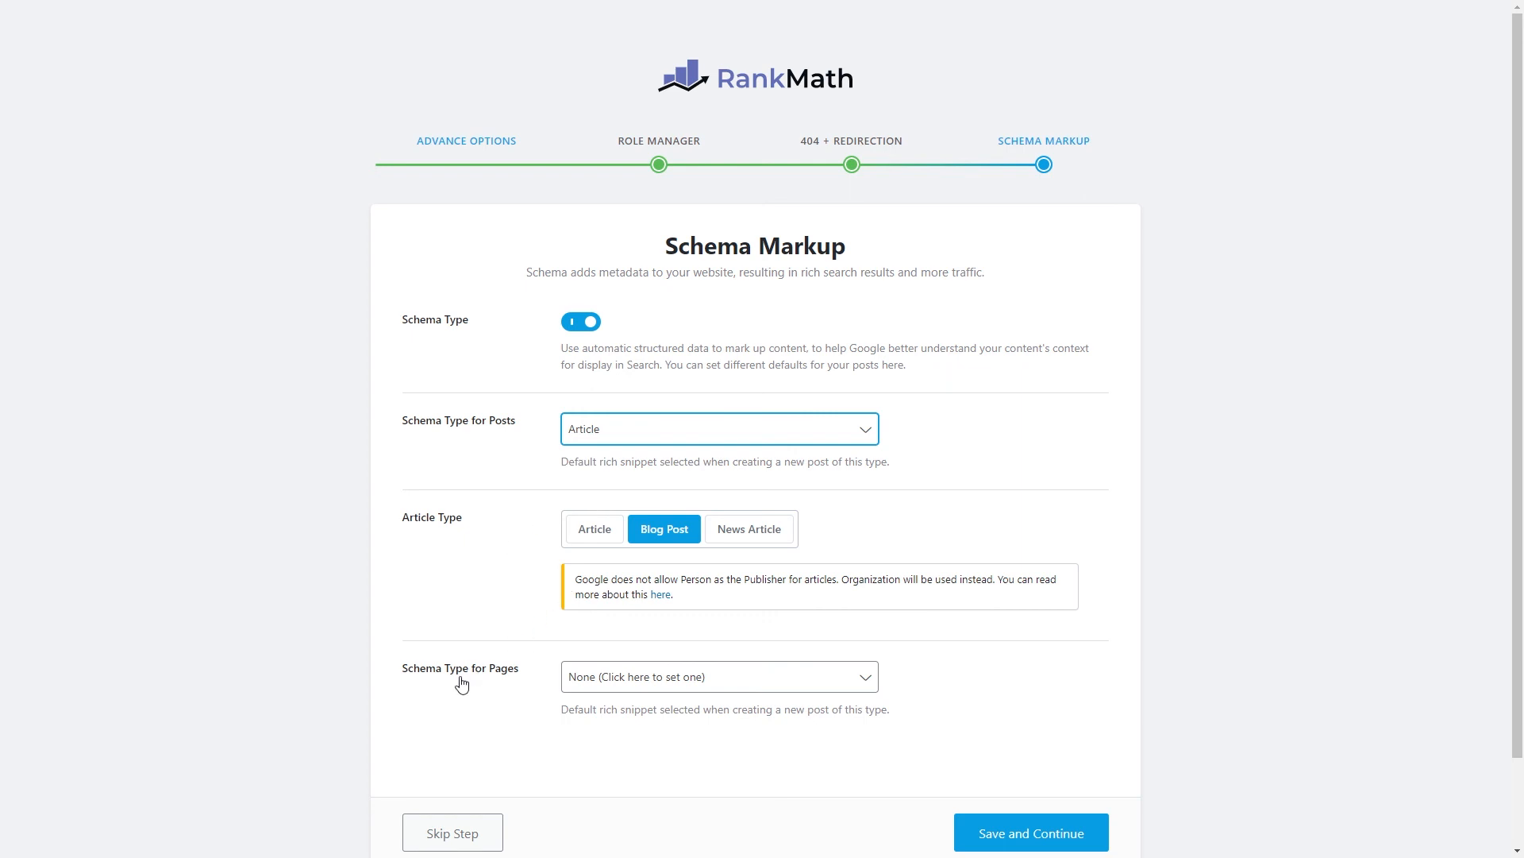
Choose Course as the default pages schema and save the schema settings.
{"action": "left_click", "coordinate": [639, 684]}
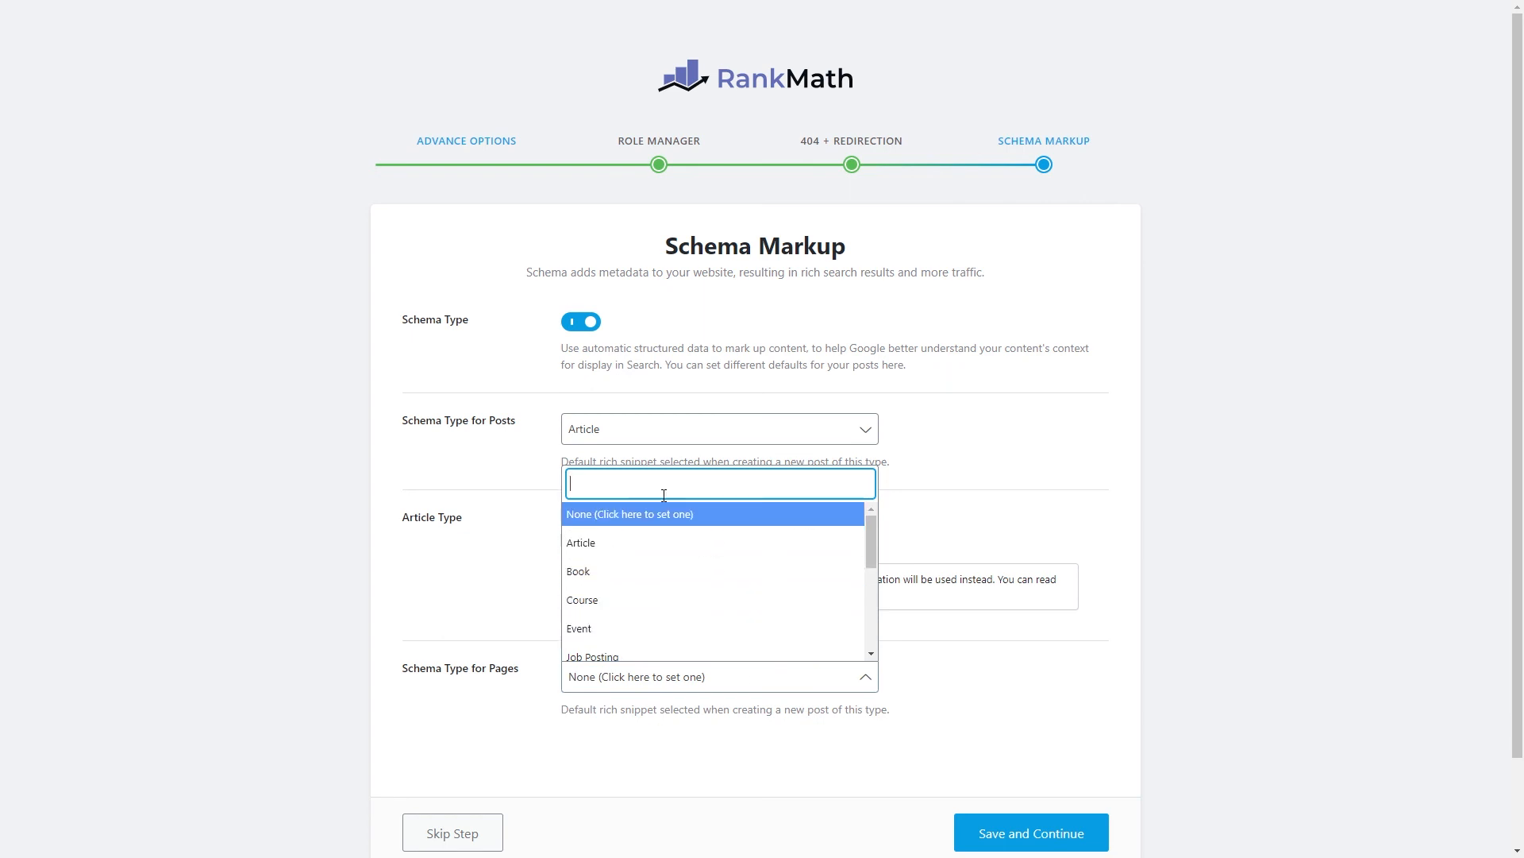
{"action": "scroll", "coordinate": [683, 548], "scroll_direction": "down", "scroll_amount": 4}
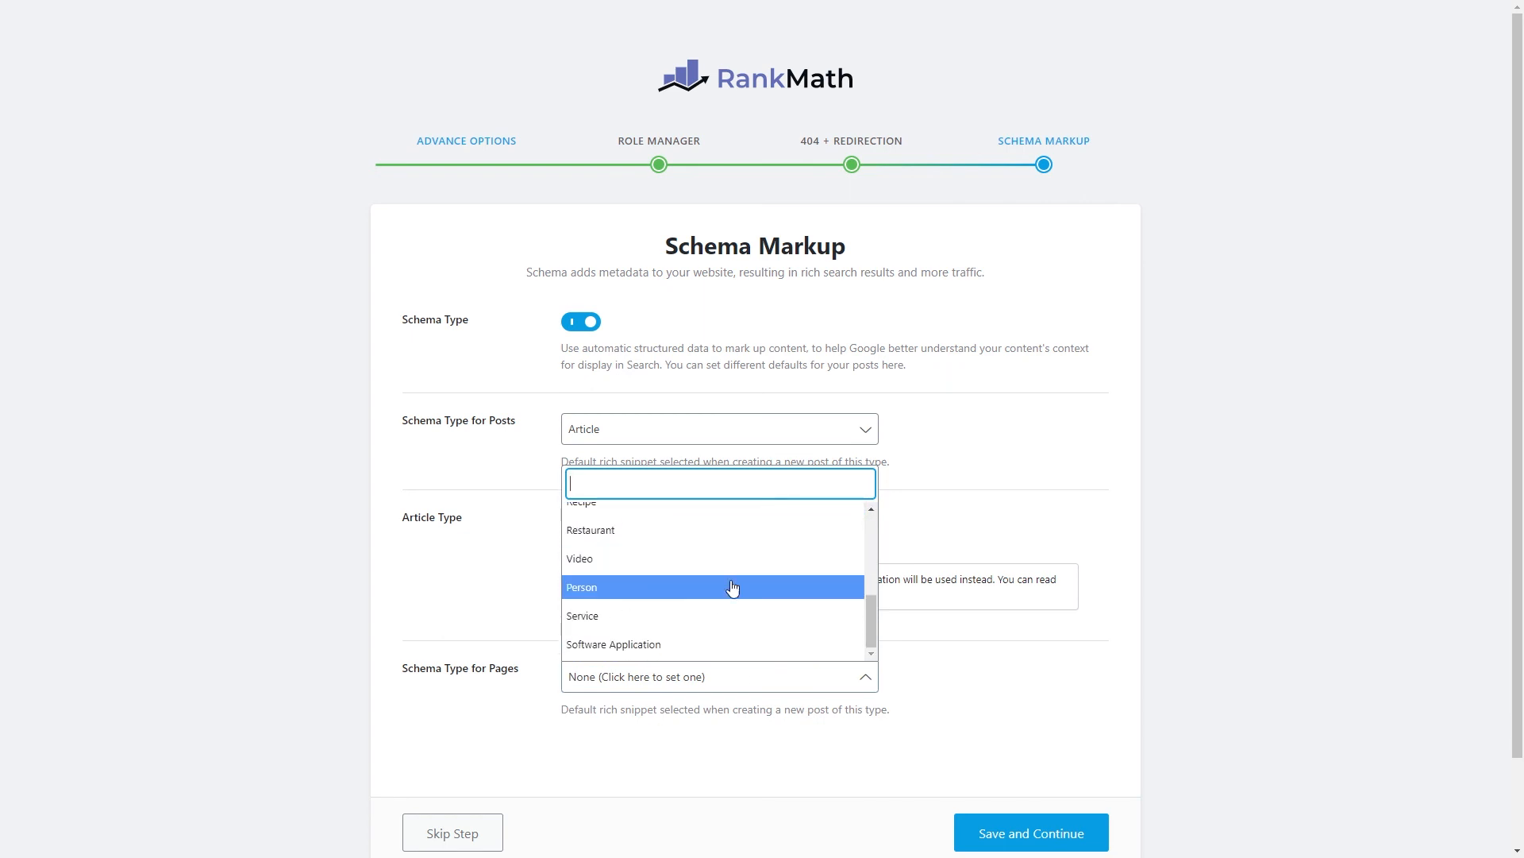
{"action": "scroll", "coordinate": [672, 603], "scroll_direction": "up", "scroll_amount": 4}
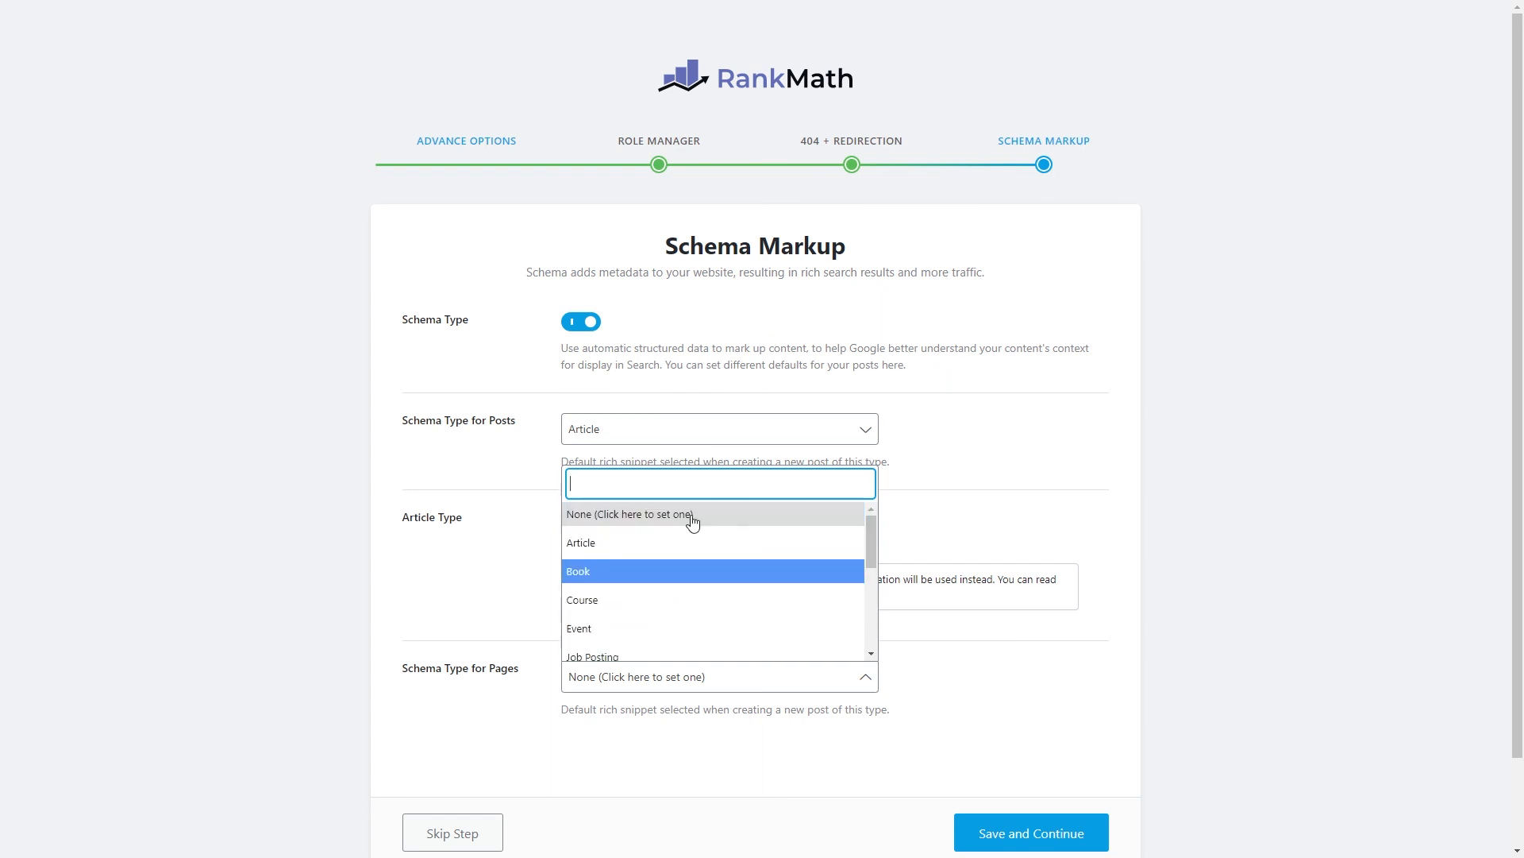
{"action": "left_click", "coordinate": [682, 609]}
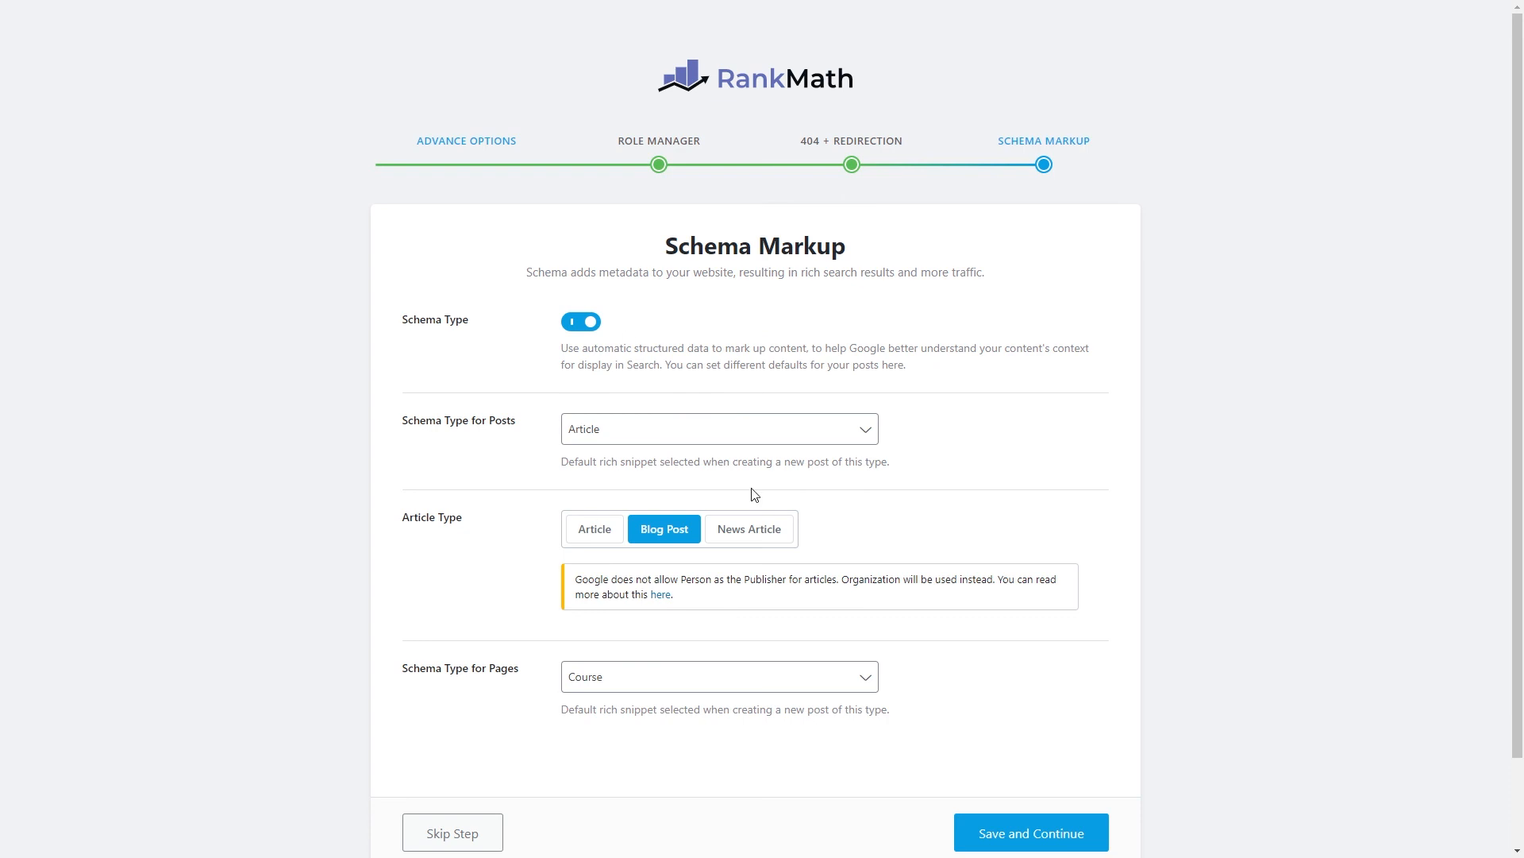
{"action": "scroll", "coordinate": [835, 387], "scroll_direction": "down", "scroll_amount": 2}
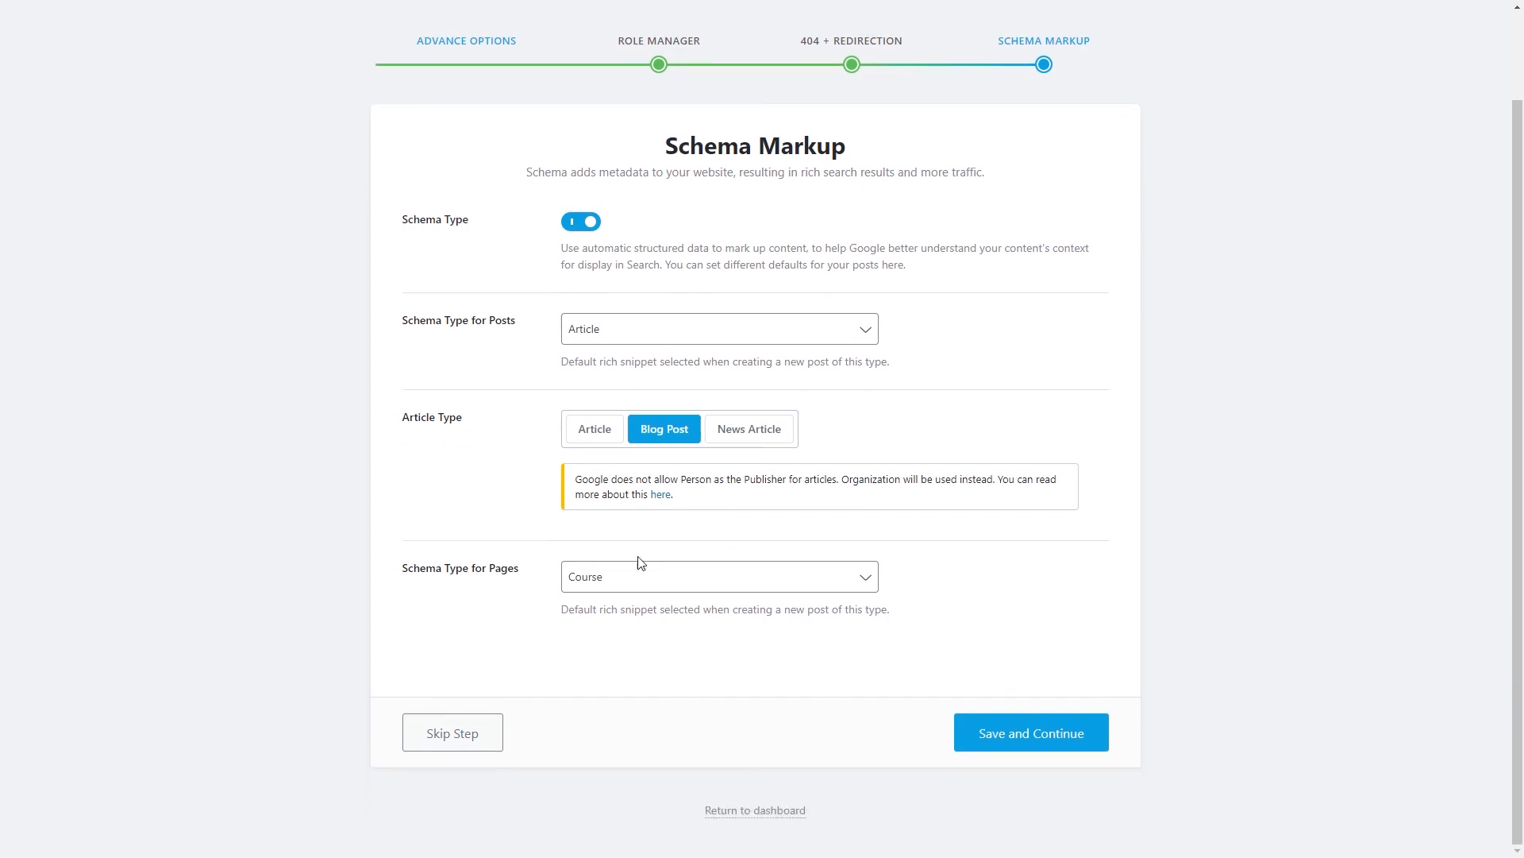
{"action": "left_click", "coordinate": [1025, 750]}
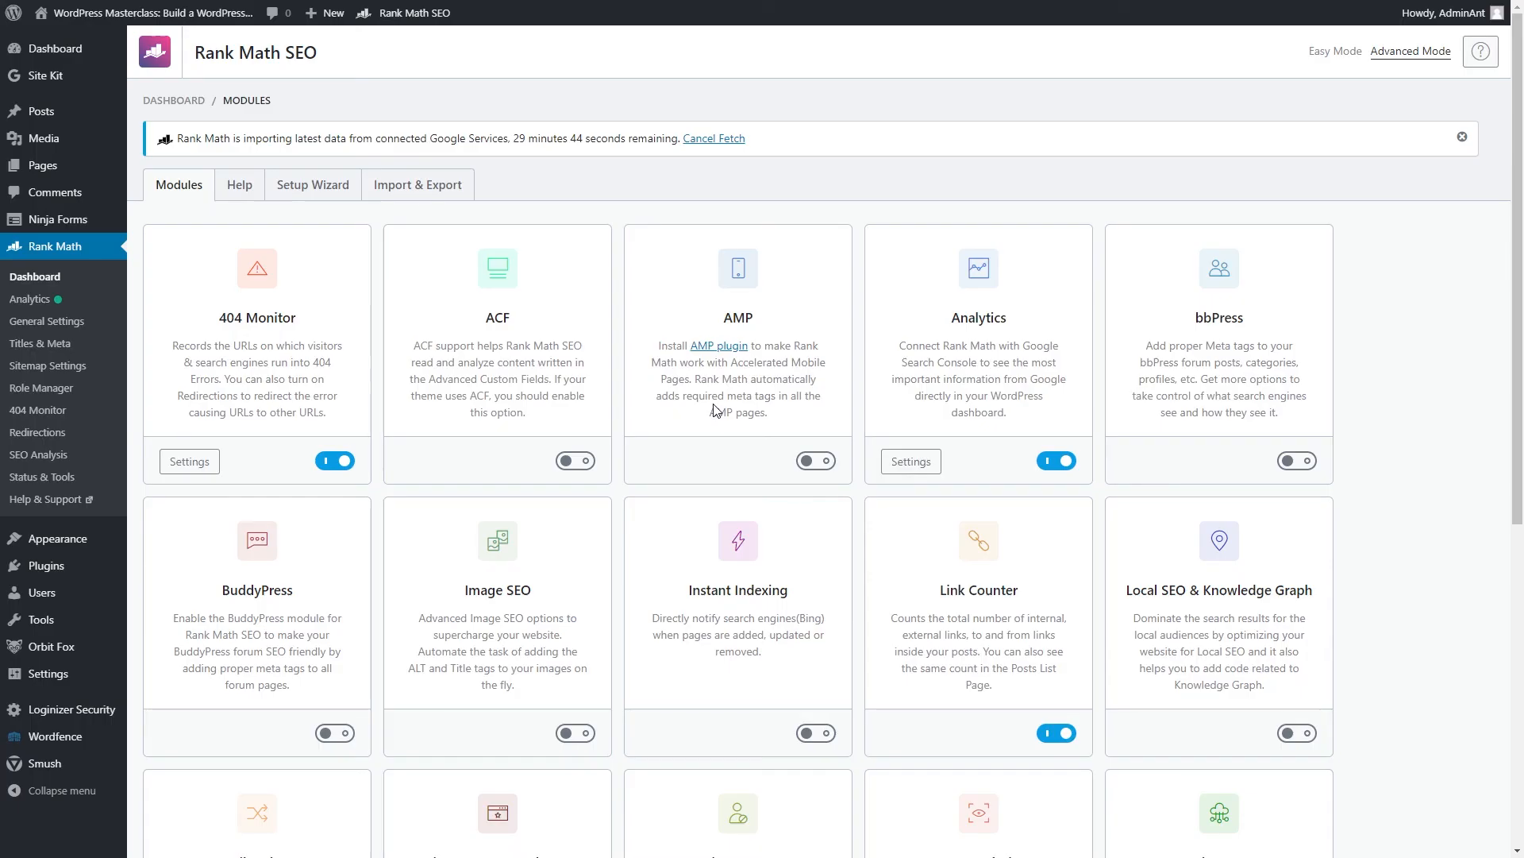